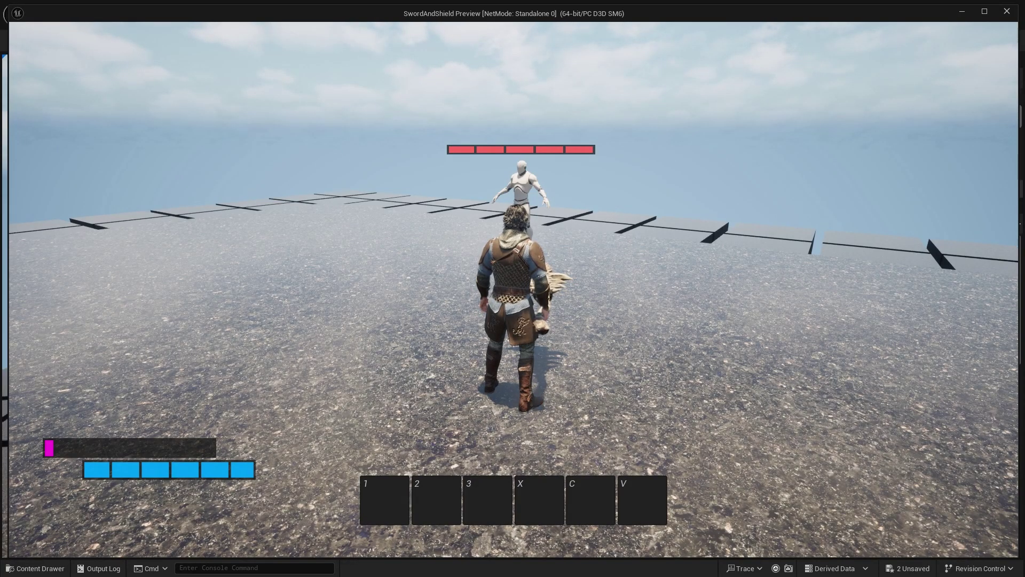
- Run and jump the armed character around the enemy dummy in the game preview to review its movement, and end the preview
key("w")
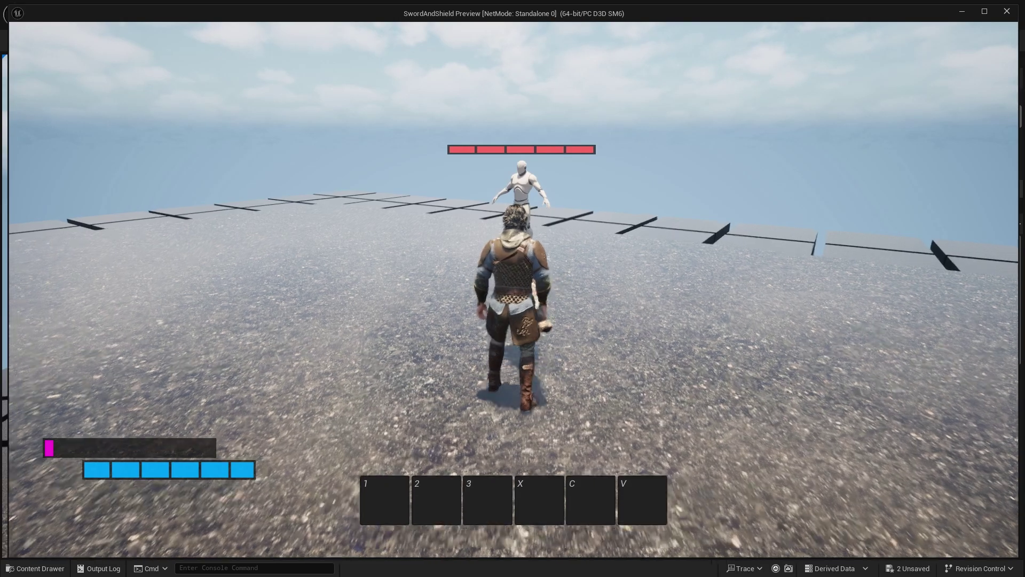
key("a")
key("d")
key("s")
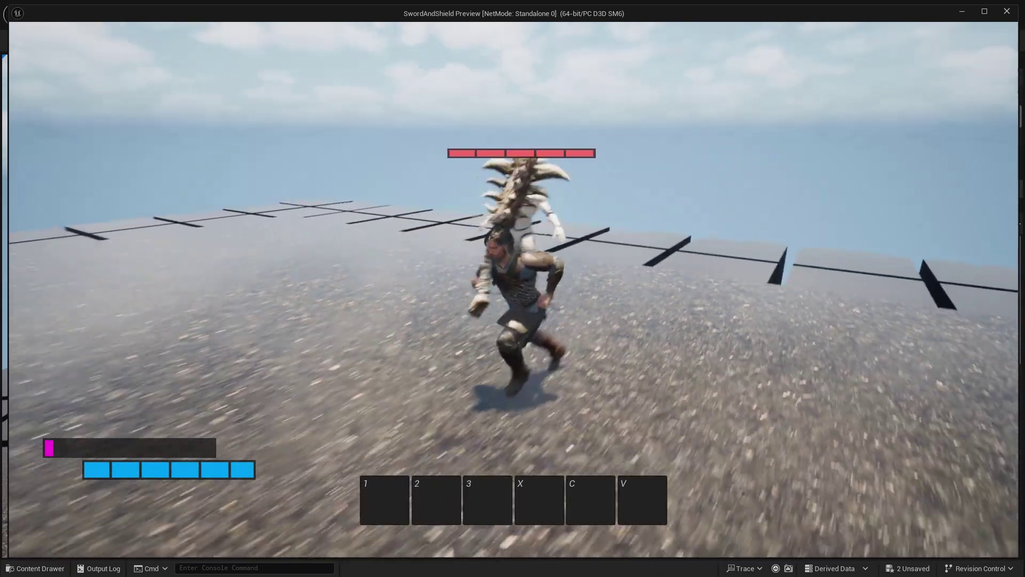
key("a")
key("w")
key("d")
key("w")
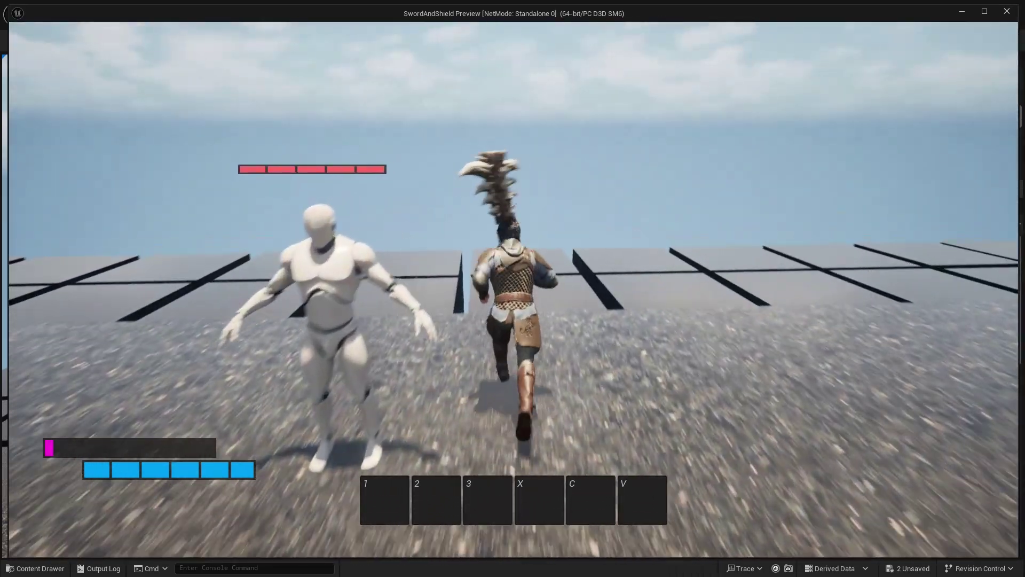
key("d")
key("s")
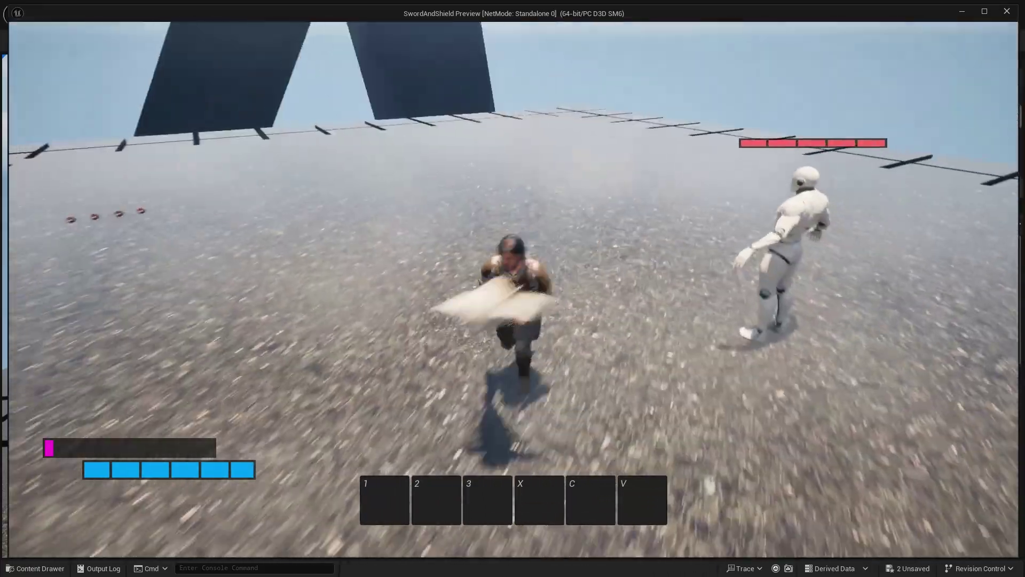
key("a")
key("w")
key("w")
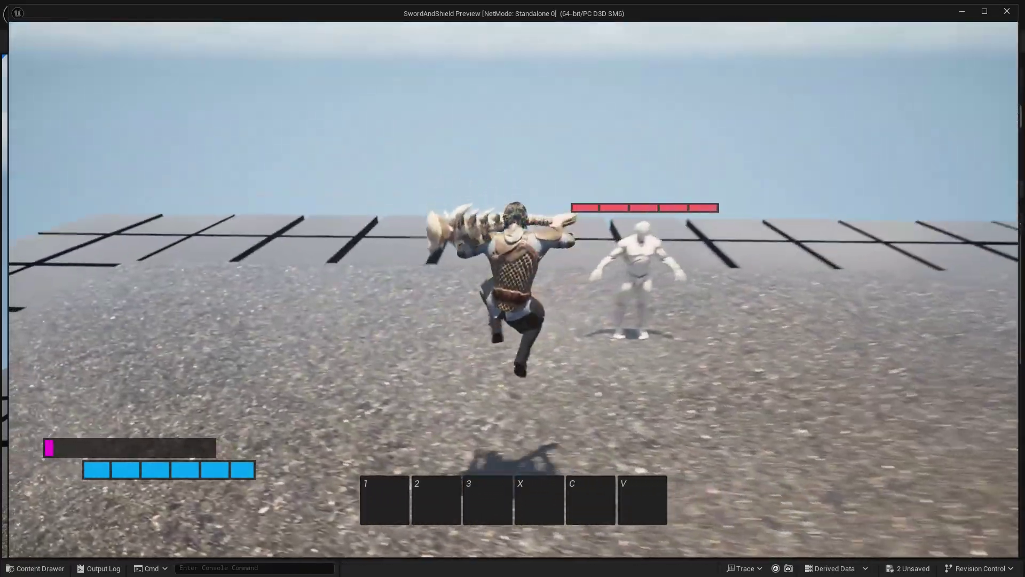
key("Escape")
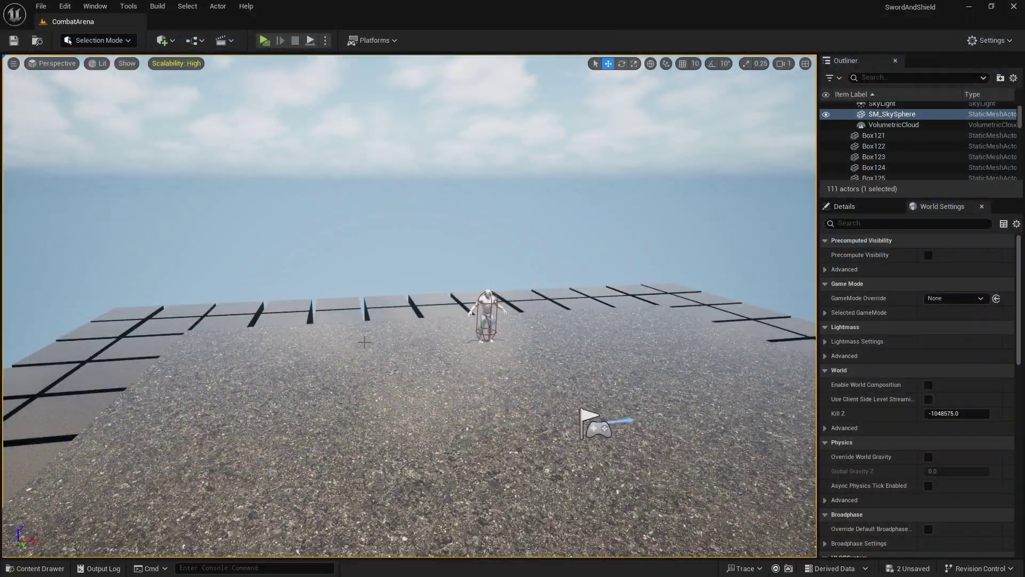
- Preview the TwoHanded_Idle and TwoHanded_Run_Fwd animations from the ThirdPerson/Animation/TwoHanded folder
key("ctrl+space")
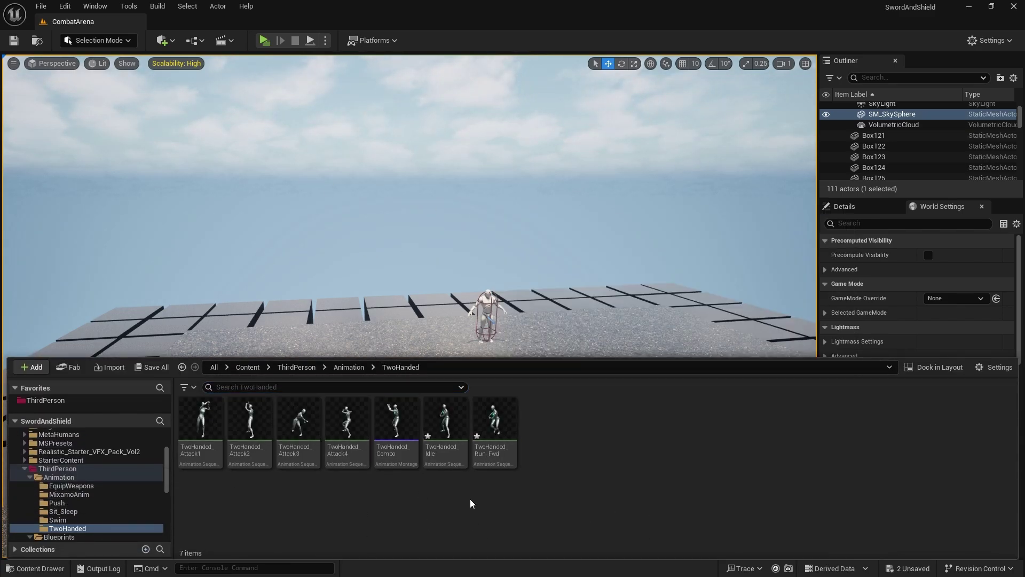
left_click(445, 446)
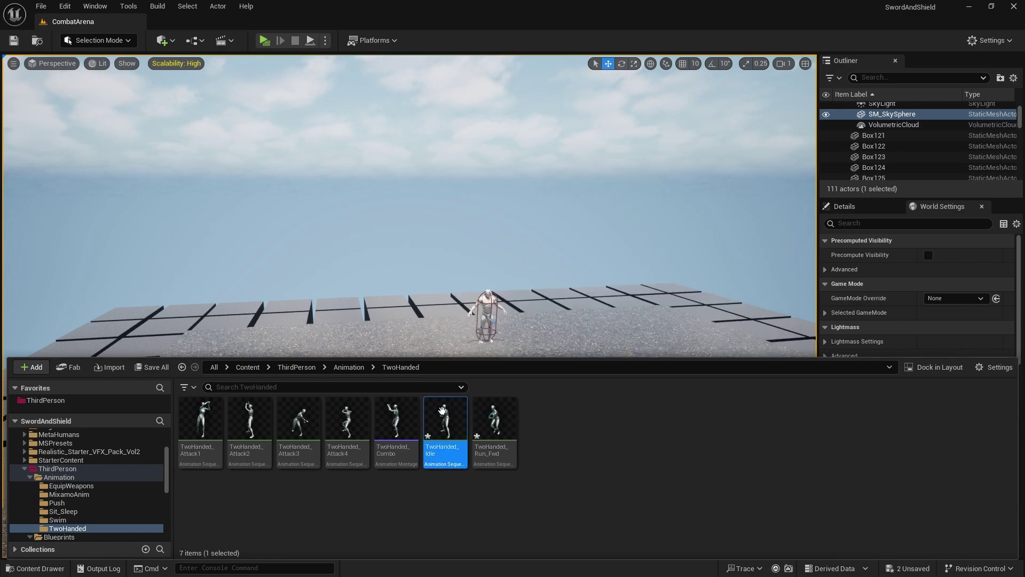
double_click(443, 413)
key("ctrl+space")
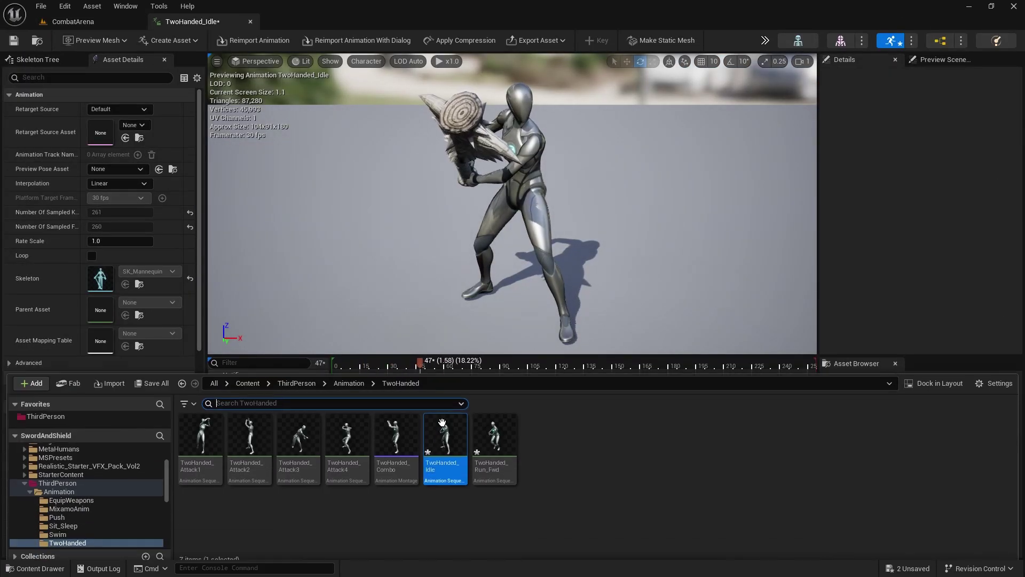
double_click(504, 437)
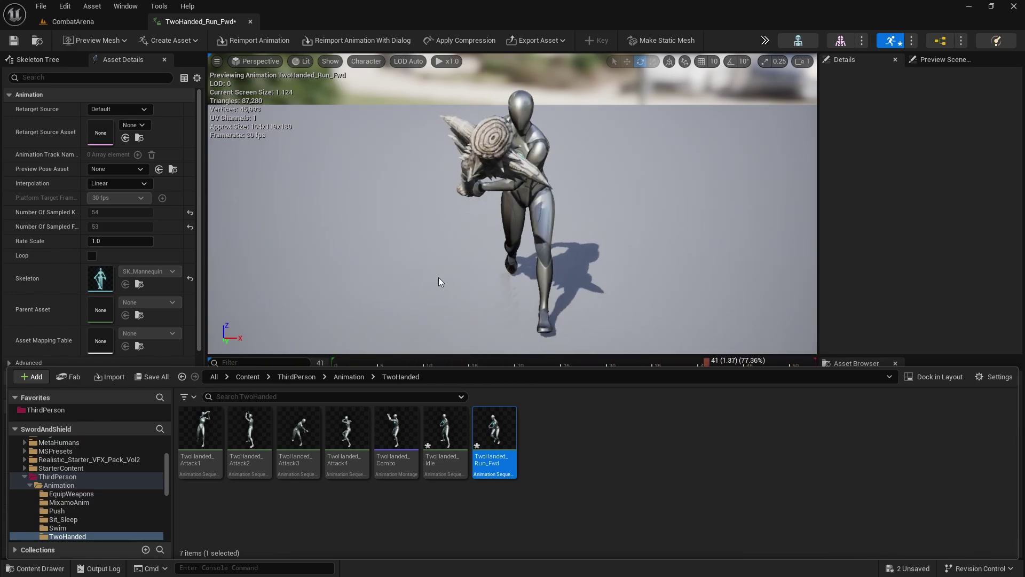
left_click(399, 274)
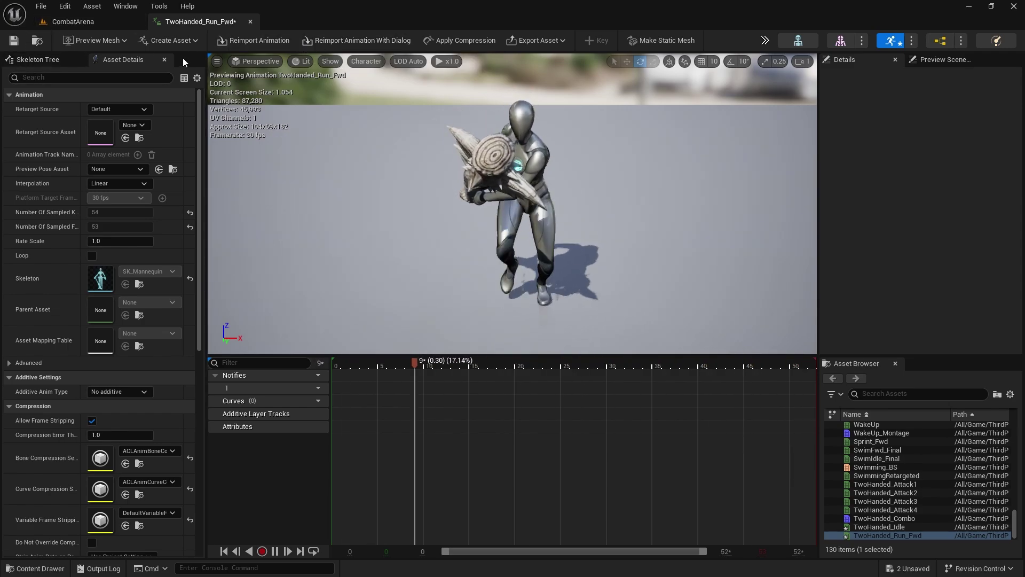
- Return to the CombatArena level and open Player_BP from the ThirdPerson/Blueprints folder
key("ctrl+space")
left_click(98, 23)
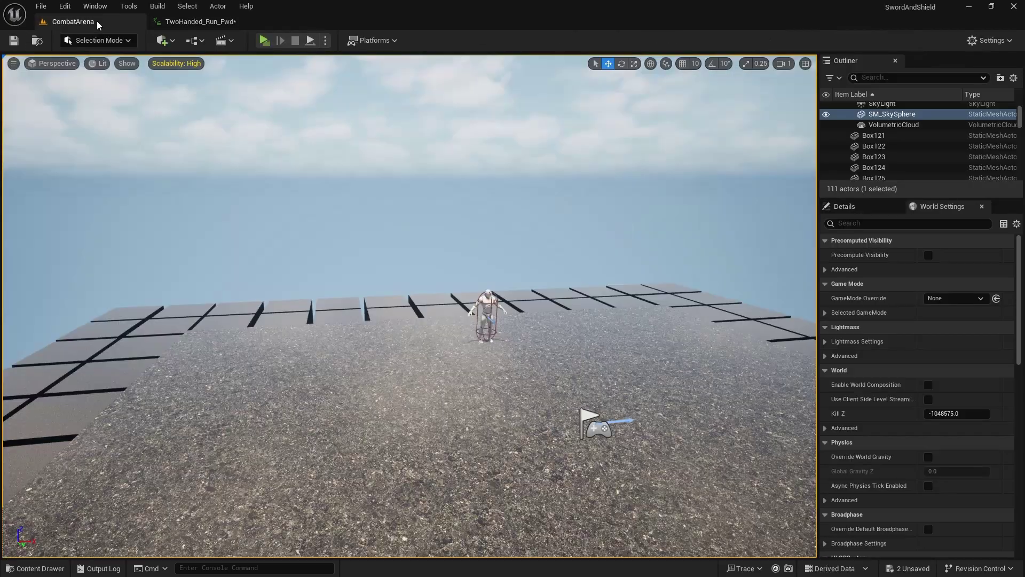
key("ctrl+space")
left_click(345, 366)
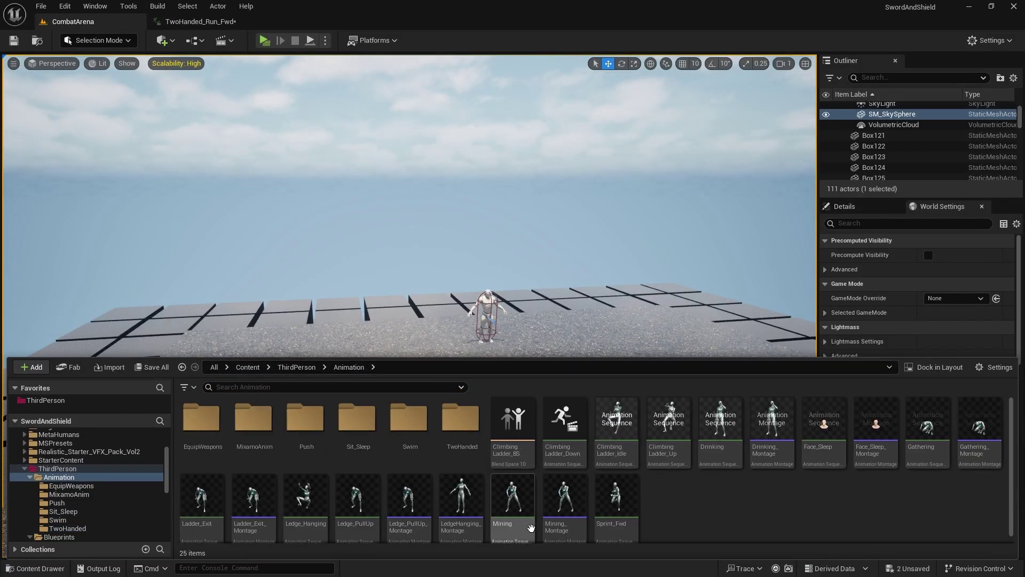
scroll(68, 465, "up", 4)
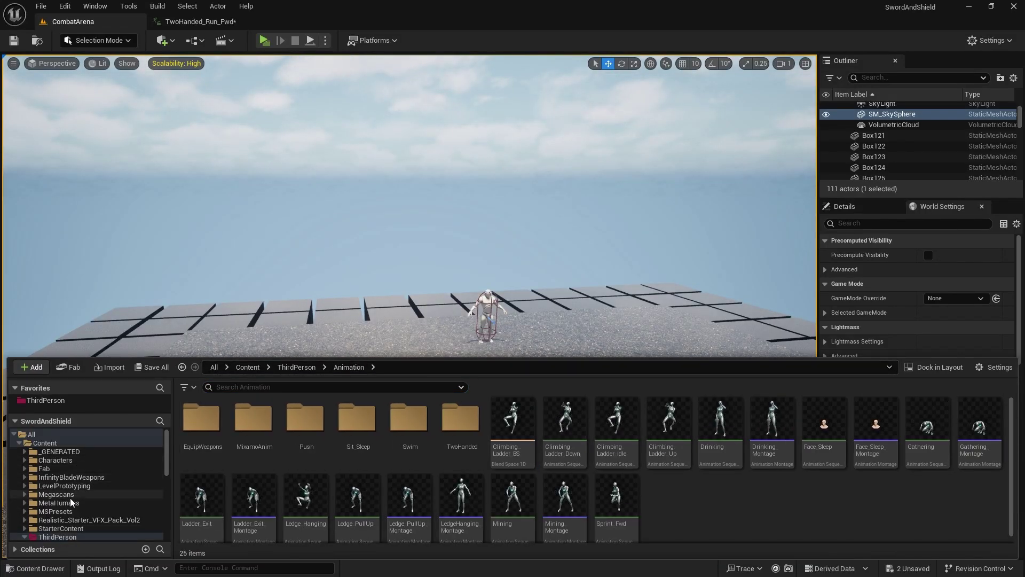
scroll(70, 500, "down", 3)
left_click(62, 487)
double_click(243, 430)
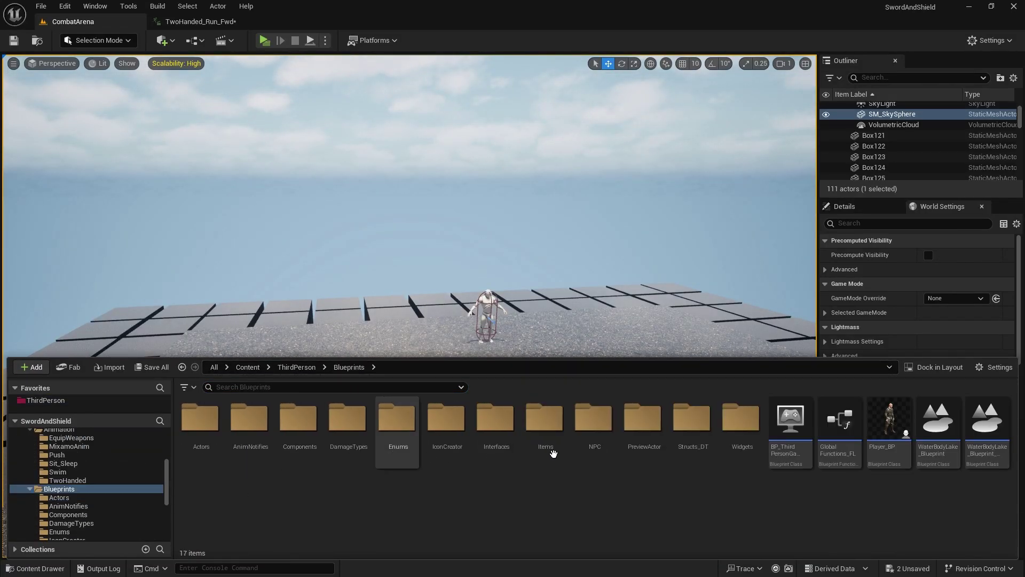
double_click(881, 422)
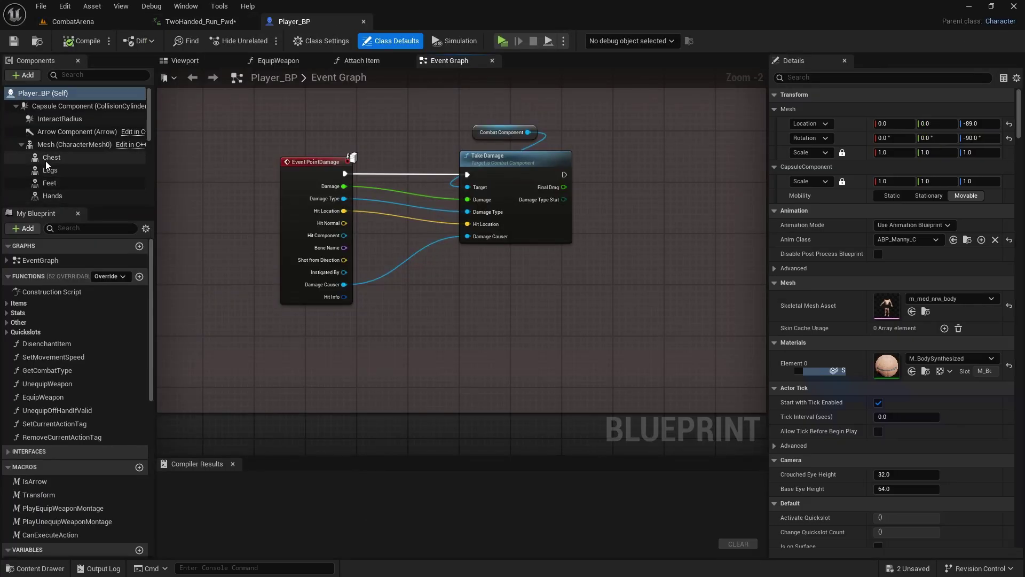
- Locate the Anim Class asset of Player_BP's Mesh component and open the ABP_Manny animation blueprint
left_click(75, 144)
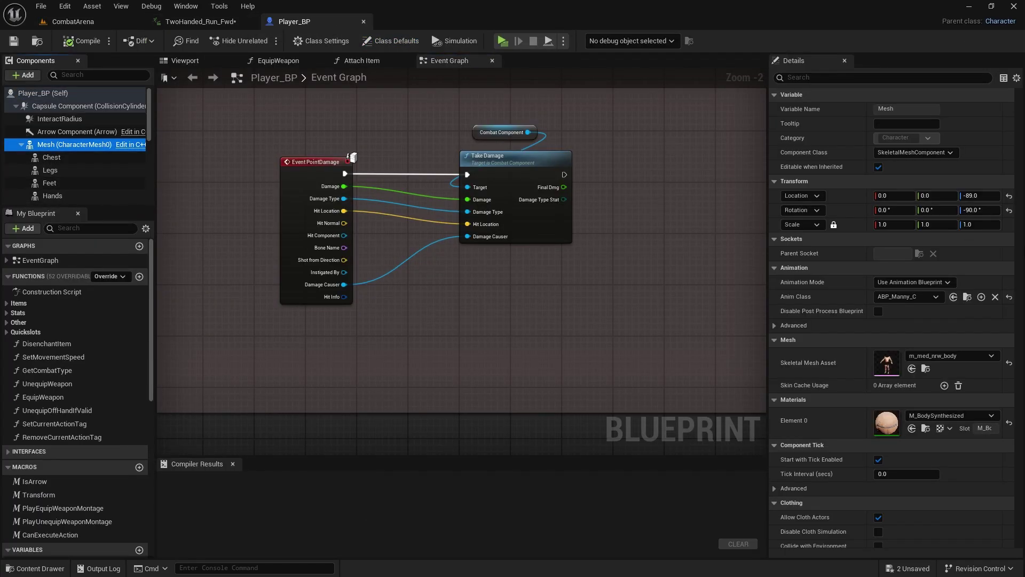
left_click(966, 297)
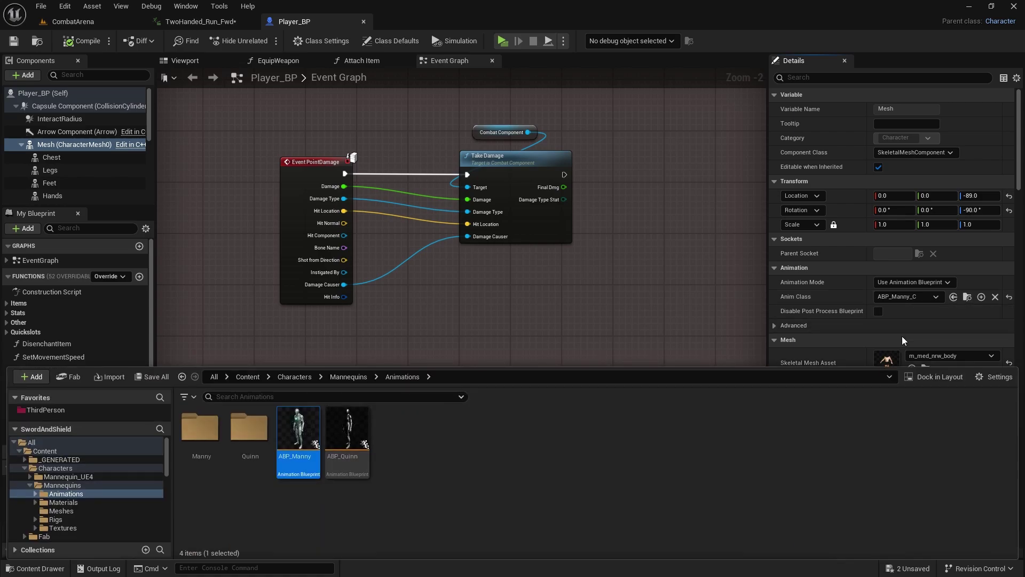
double_click(307, 431)
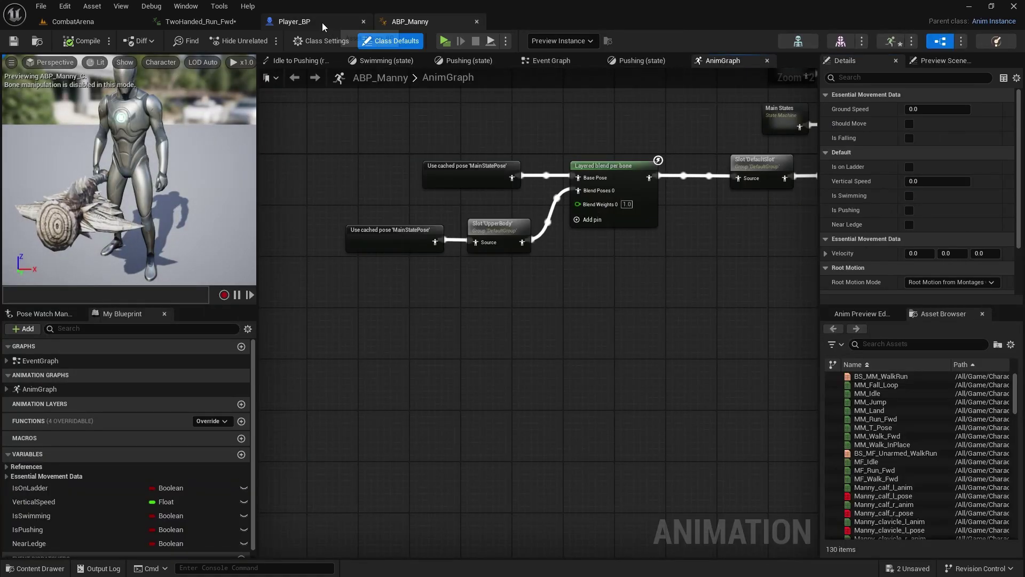
- Duplicate the ABP_Manny animation blueprint in the Mannequins/Animations folder and name the copy ABP_MannyBackUp
left_click(322, 22)
left_click(392, 454)
left_click(298, 430)
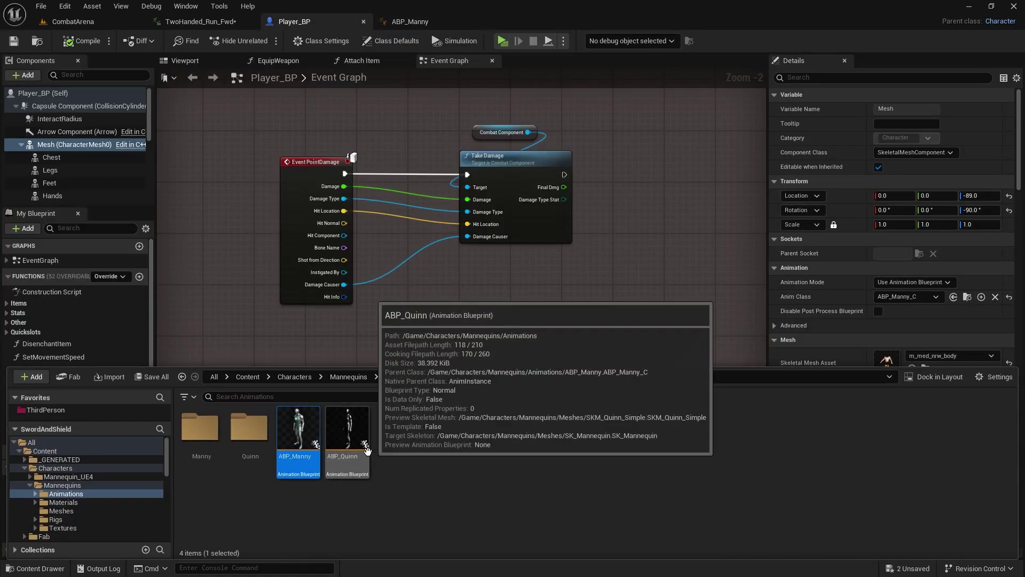
key("ctrl+d")
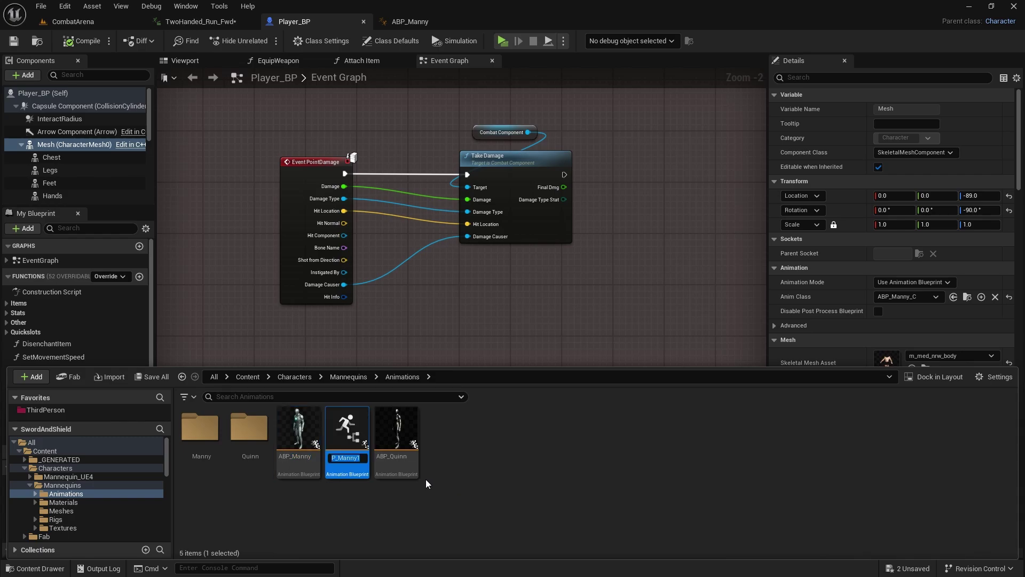
key("Right")
key("BackSpace")
type("BackUp")
key("Return")
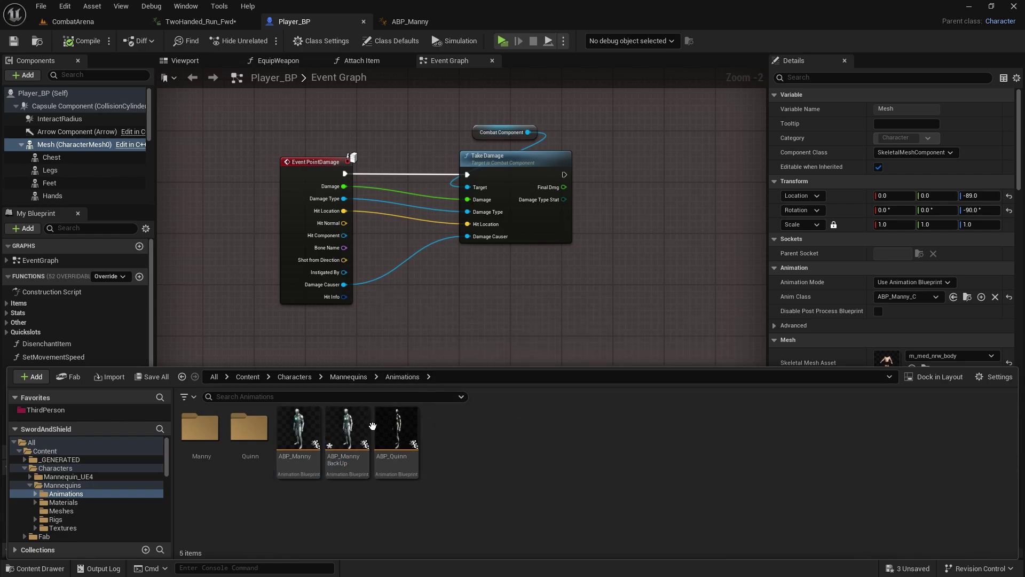
left_click(350, 459)
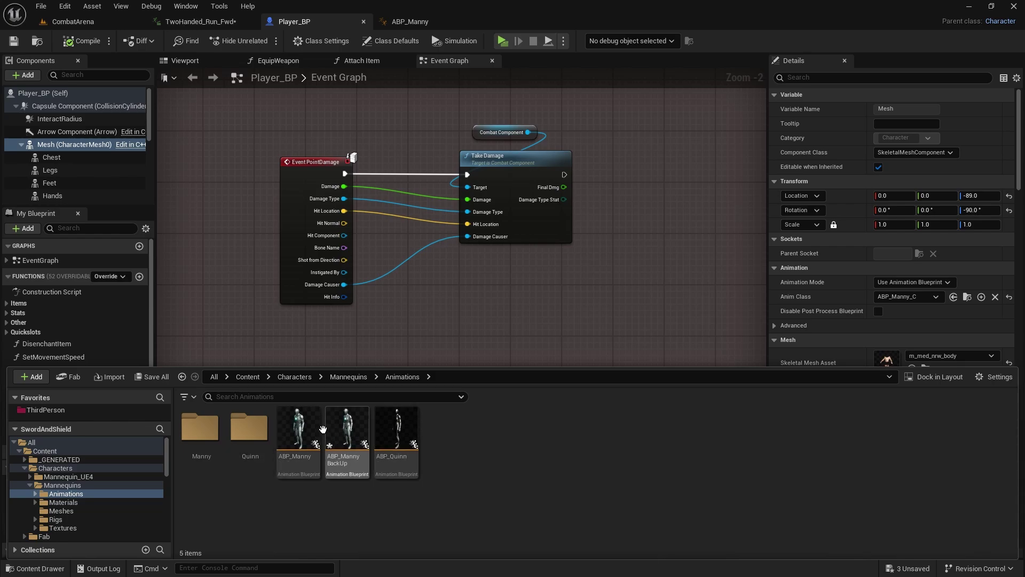
left_click(295, 474)
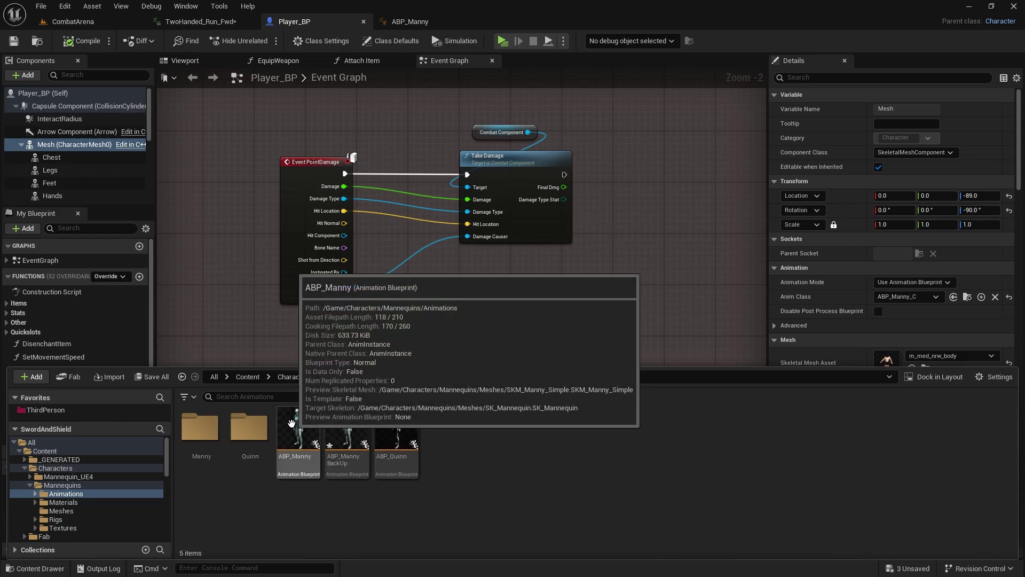
- In ABP_Manny, switch to the Event Graph and close the open Pushing, Swimming and Idle to Pushing graphs
left_click(409, 22)
scroll(644, 309, "down", 3)
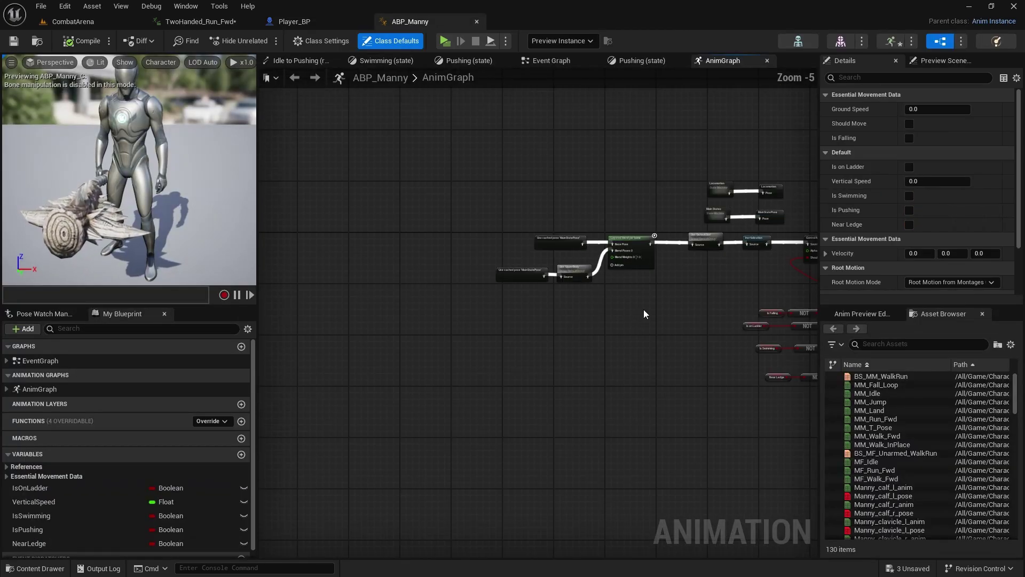
right_click_drag(642, 309, 445, 299)
scroll(512, 226, "up", 5)
right_click_drag(537, 132, 388, 94)
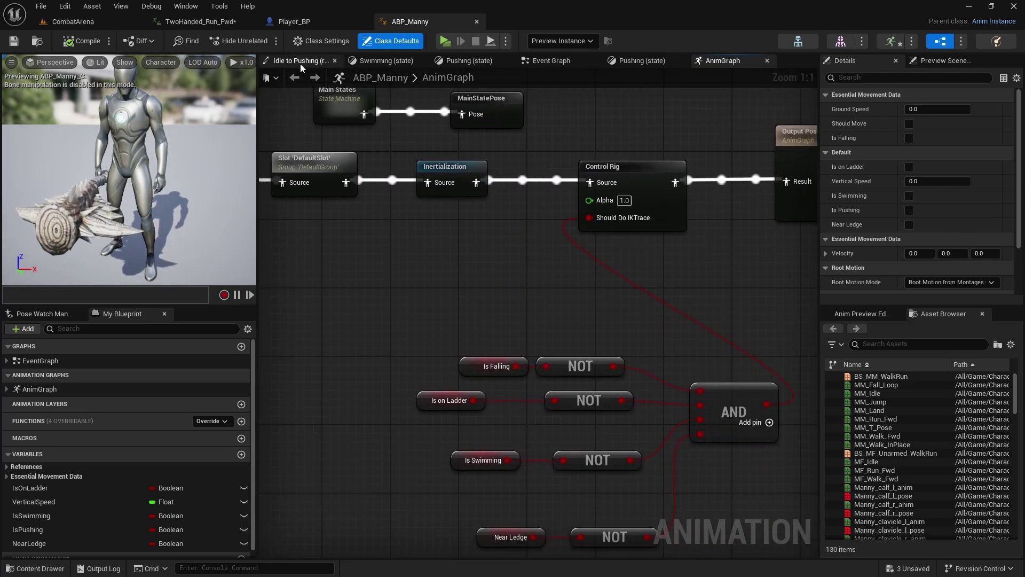
left_click(551, 61)
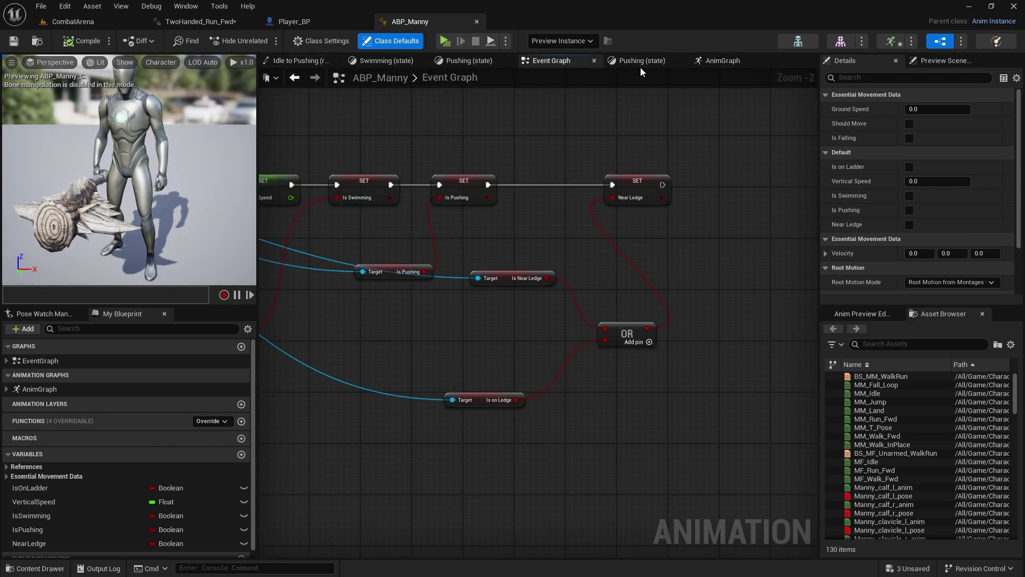
left_click(680, 61)
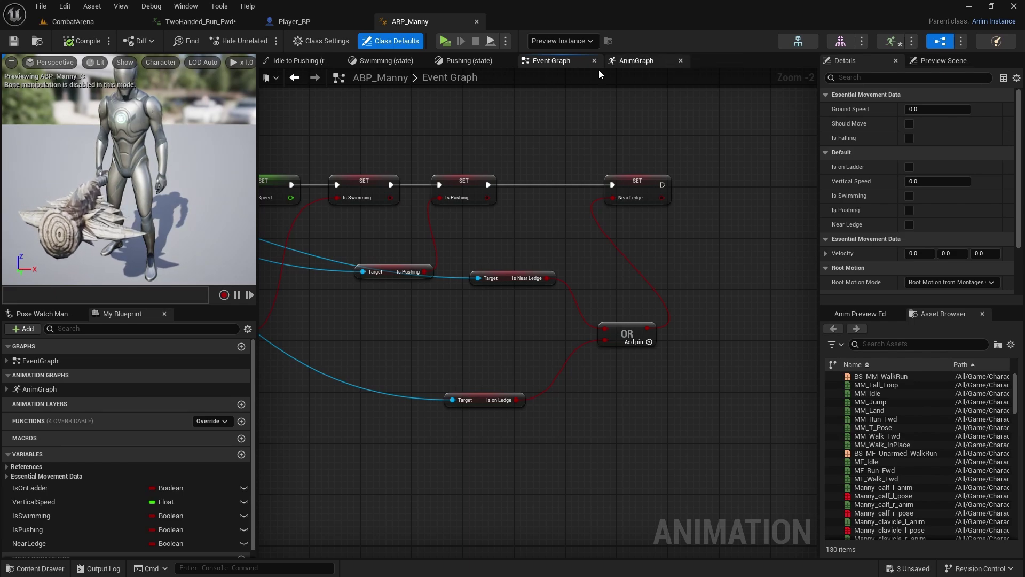
left_click(507, 60)
left_click(424, 61)
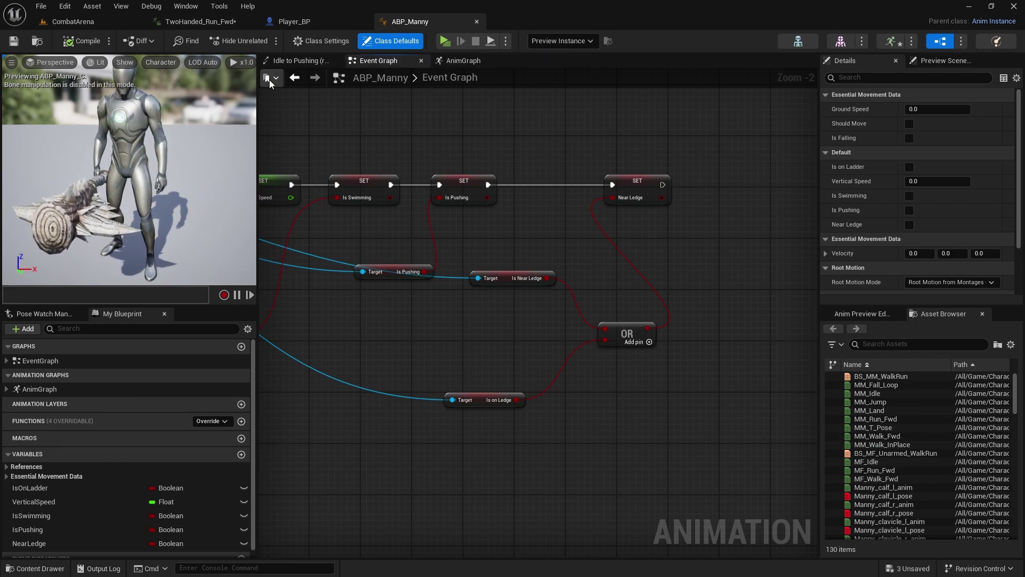
left_click(333, 62)
- Add a Get Gameplay Tags node from the As Player BP output of Cast To Player_BP, beyond the Near Ledge nodes
scroll(528, 312, "down", 2)
right_click_drag(526, 312, 583, 287)
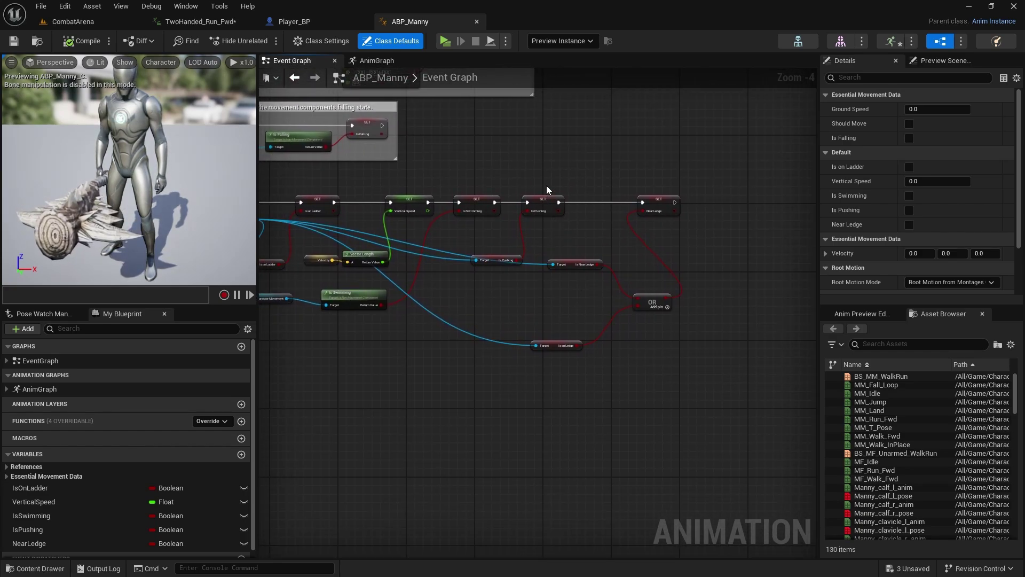
right_click_drag(641, 193, 748, 114)
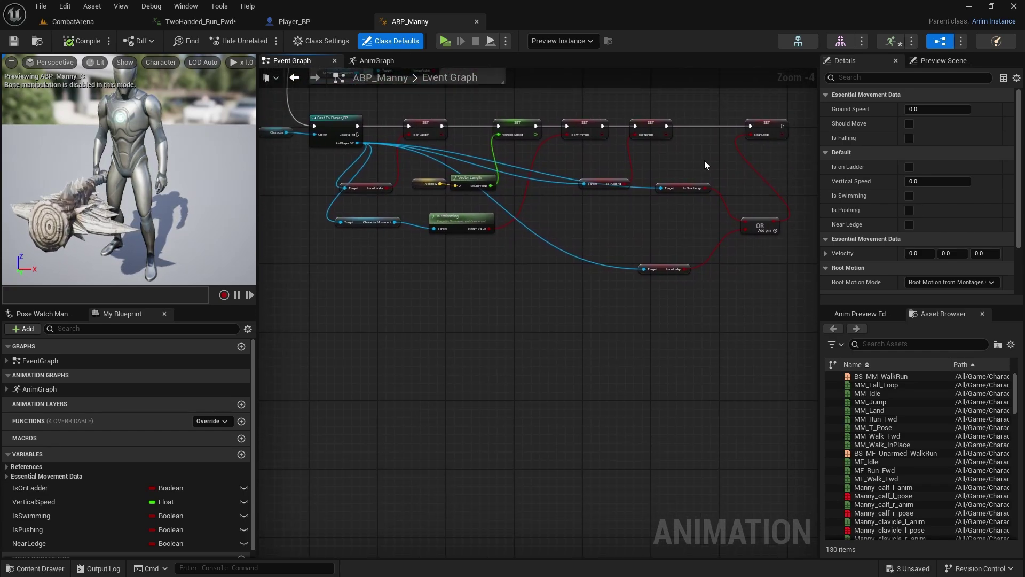
right_click_drag(354, 142, 404, 180)
scroll(404, 181, "up", 3)
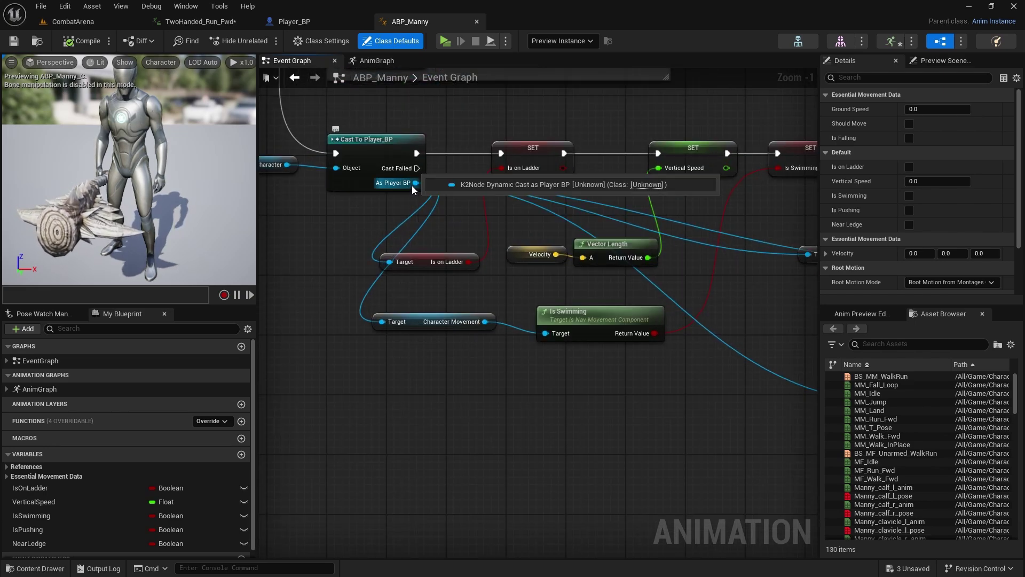
left_click_drag(413, 183, 667, 415)
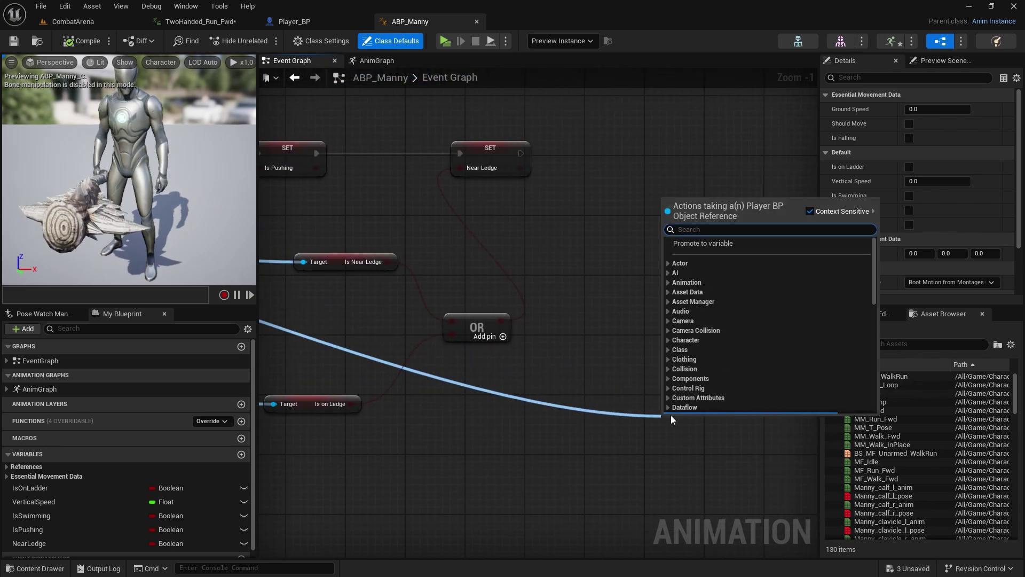
type("get game")
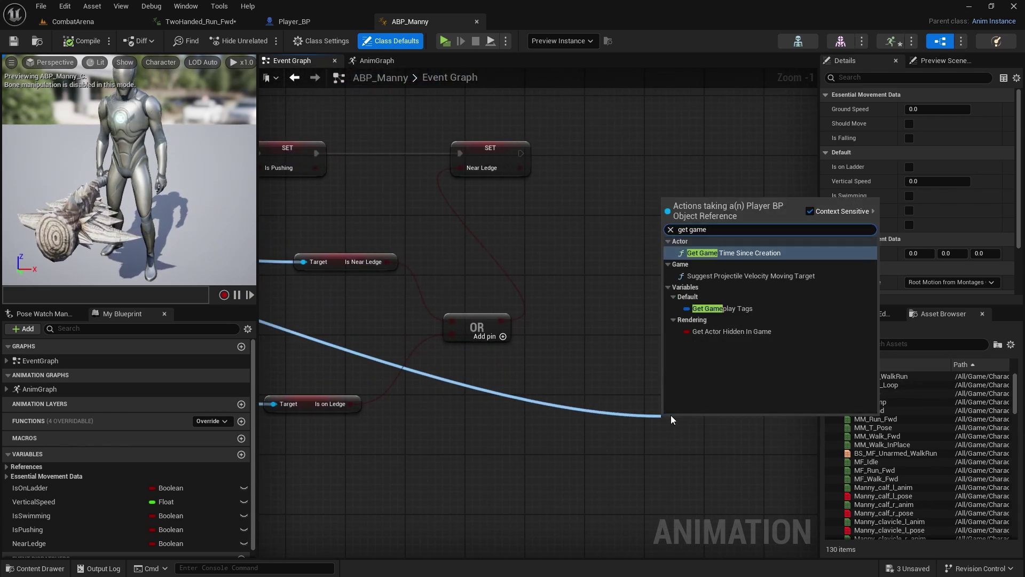
left_click(722, 309)
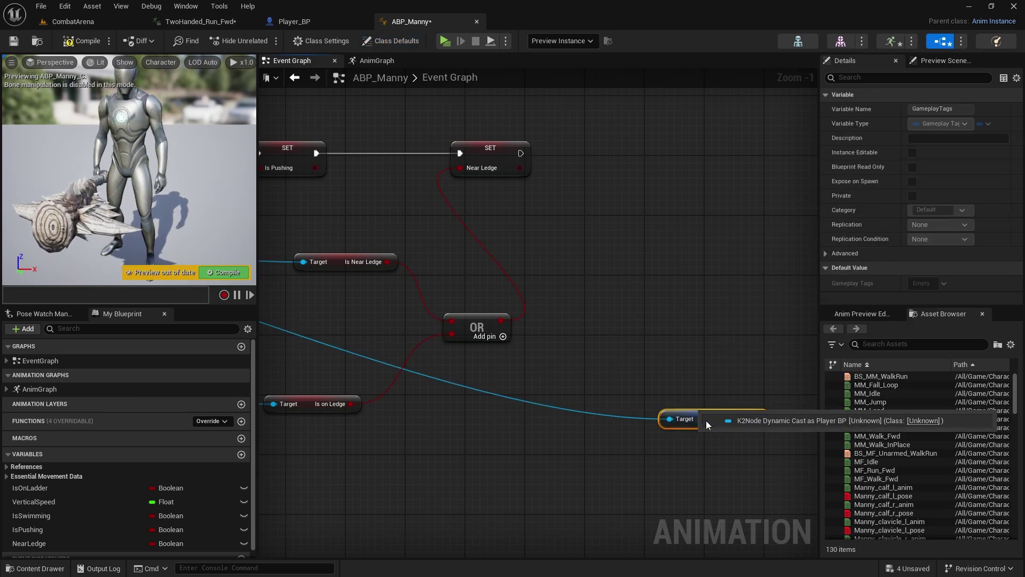
- Add a Has Tag node from the Gameplay Tags output and place it beside the Near Ledge setter
left_click_drag(705, 419, 598, 252)
type("has")
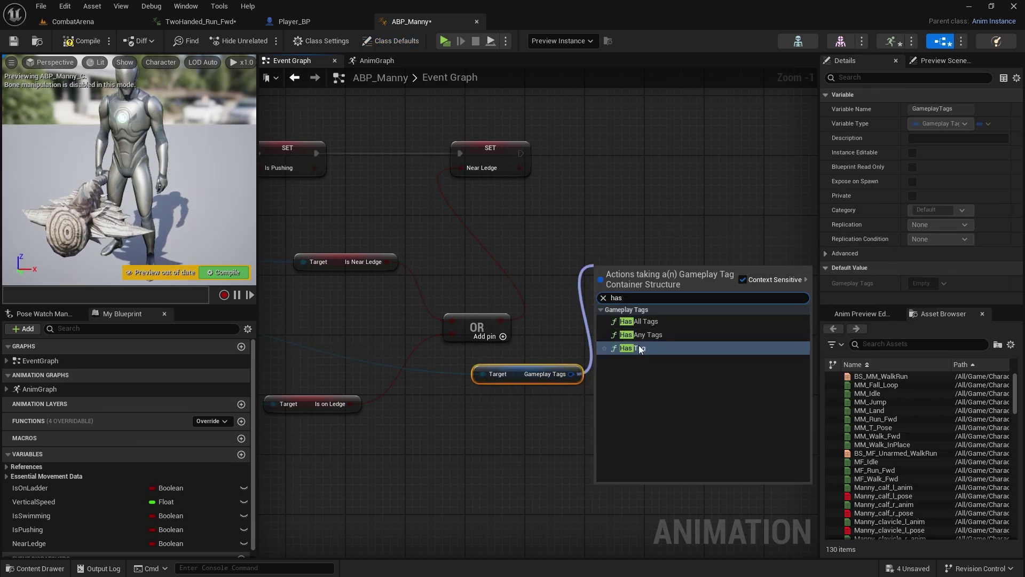
left_click(641, 349)
left_click_drag(644, 276, 614, 225)
- Set the Has Tag node's tag to Character.Checks.WeaponEquipped and enable Exact Match
left_click(610, 244)
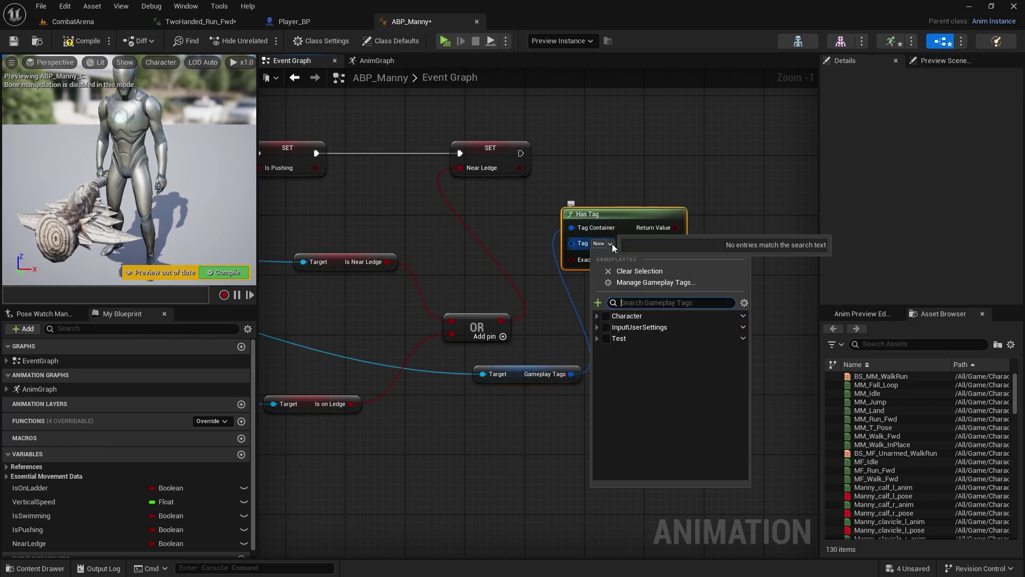
left_click(596, 316)
left_click(604, 339)
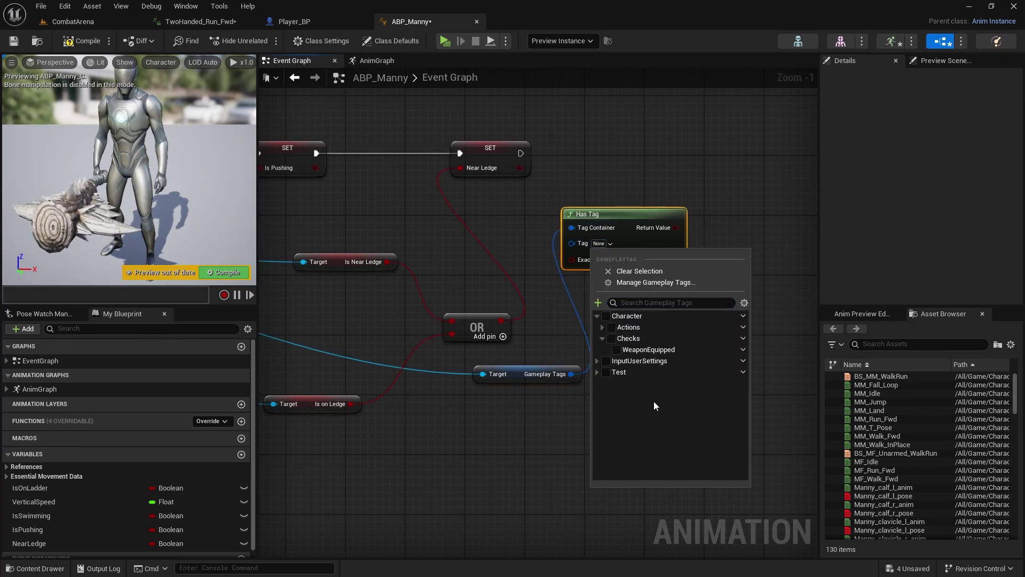
left_click(616, 349)
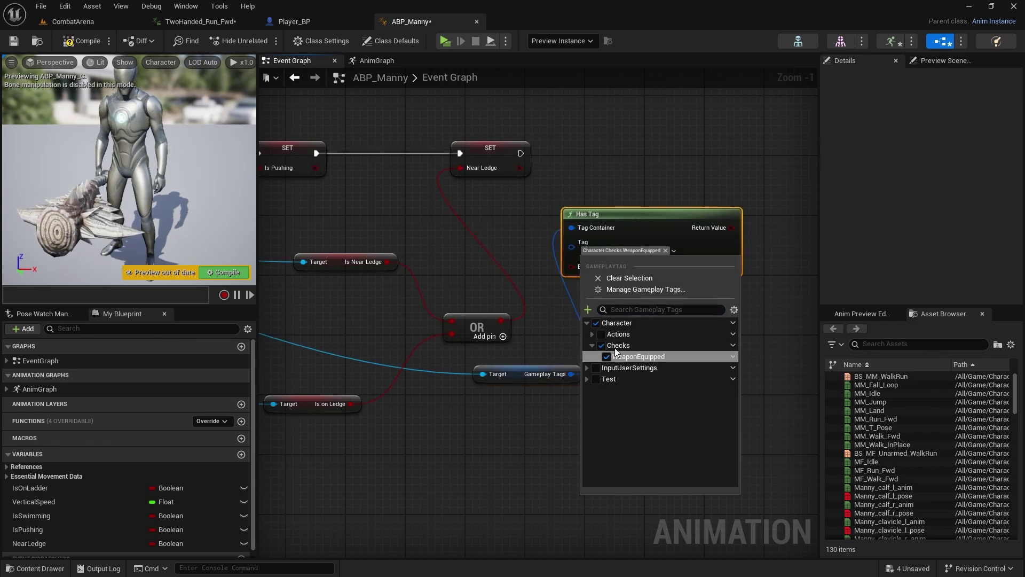
left_click(673, 233)
left_click(617, 267)
- Promote the Has Tag node's Return Value to a new Boolean variable named WeaponEquipped
right_click_drag(700, 320, 569, 340)
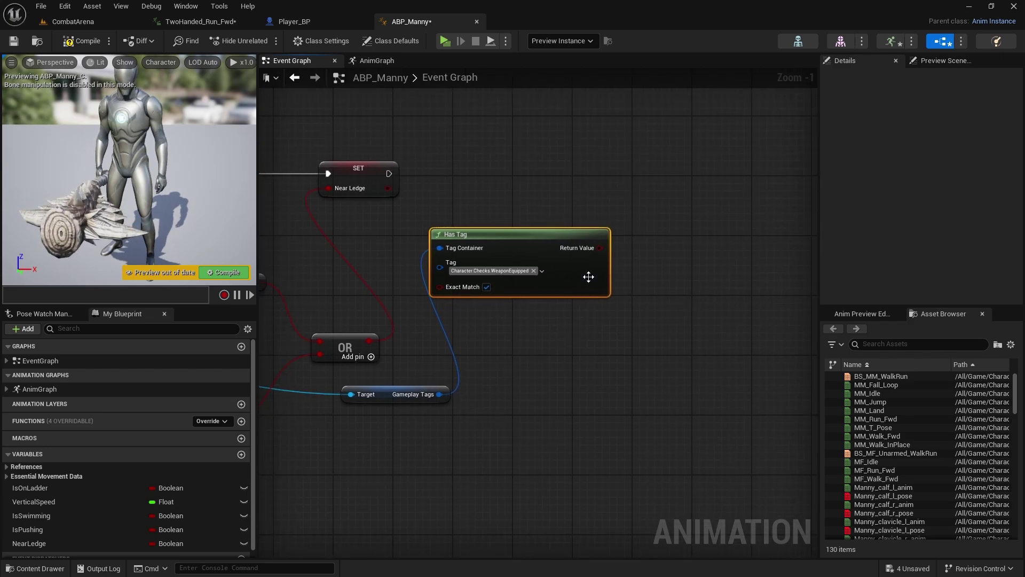
left_click_drag(598, 249, 627, 175)
left_click(690, 211)
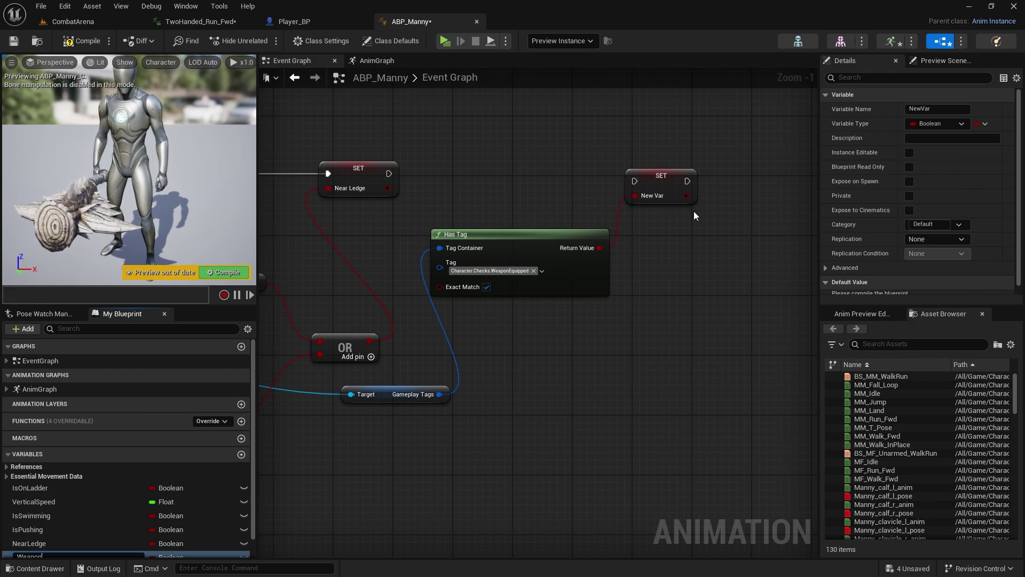
type("WeaponEquipped")
key("Return")
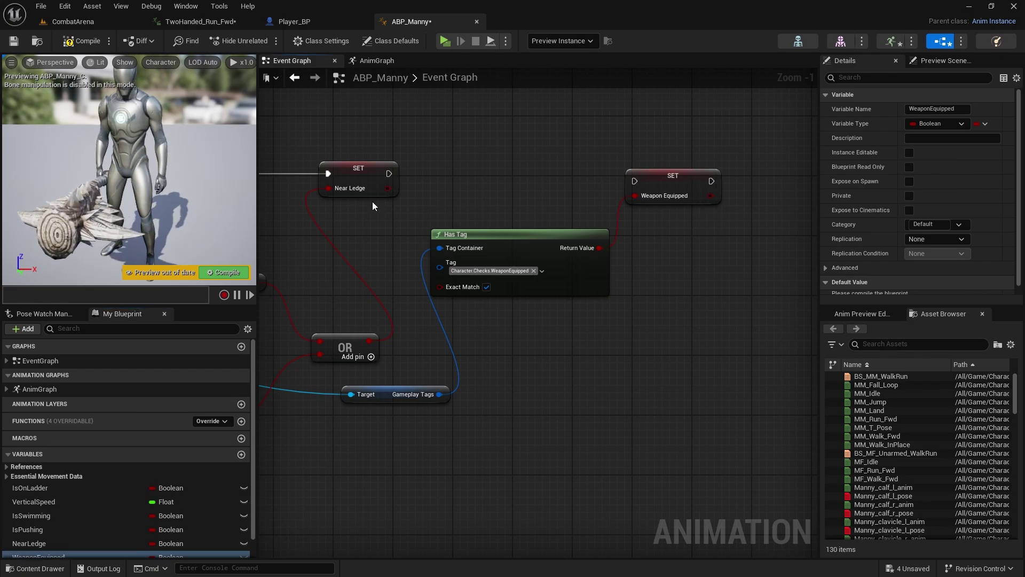
- Connect the execution output of the Near Ledge setter to the Weapon Equipped setter and line the setter up with the chain
left_click_drag(391, 174, 646, 181)
left_click(657, 153)
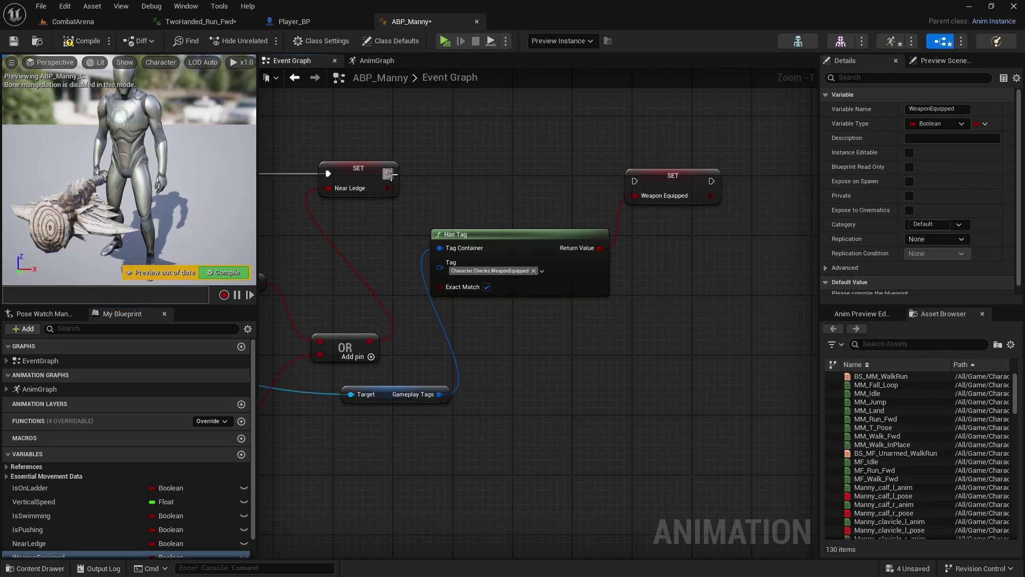
left_click_drag(389, 174, 639, 167)
scroll(559, 310, "down", 2)
right_click_drag(558, 311, 783, 407)
scroll(556, 349, "down", 2)
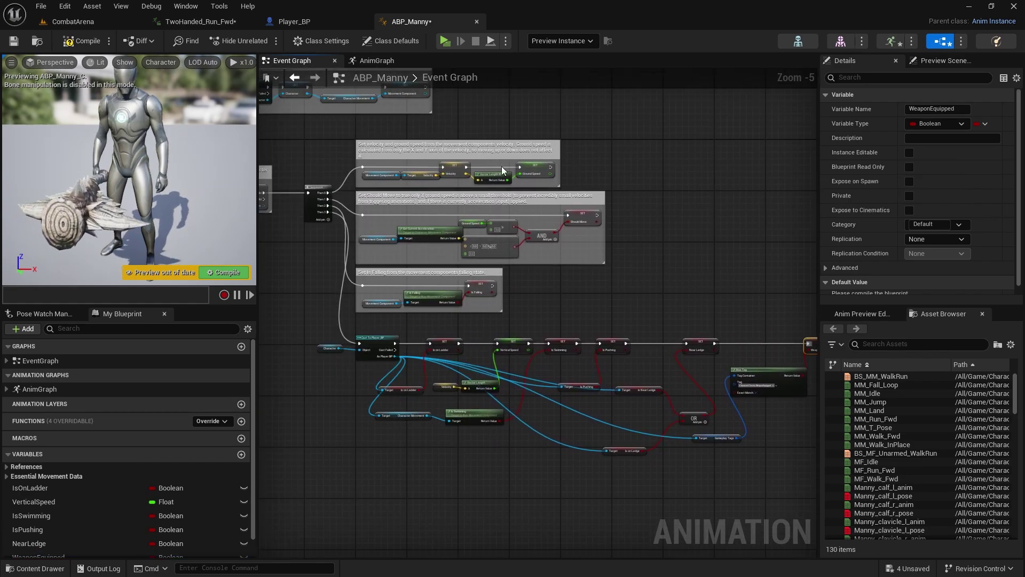
right_click_drag(736, 340, 622, 283)
scroll(621, 283, "up", 4)
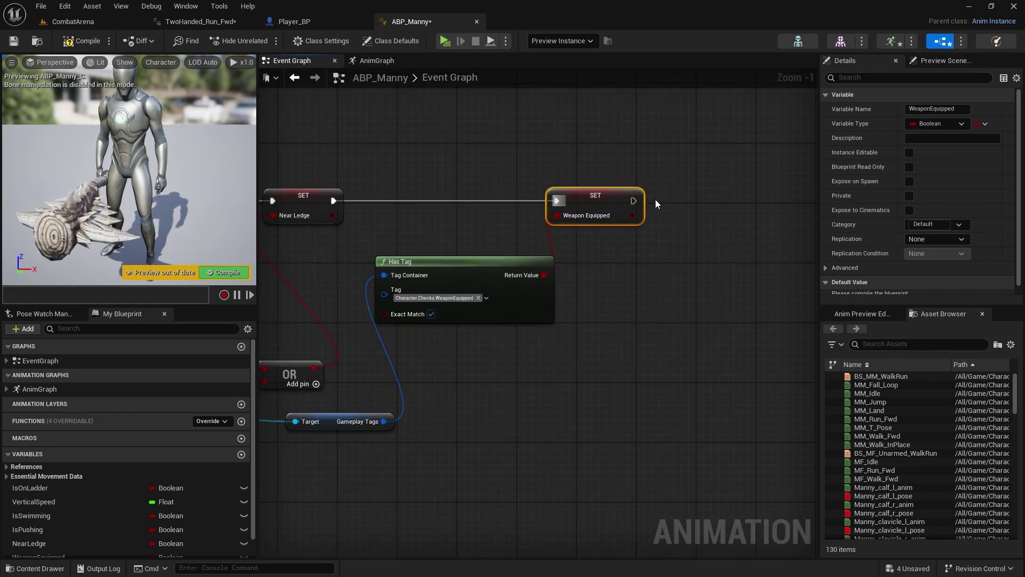
left_click(581, 303)
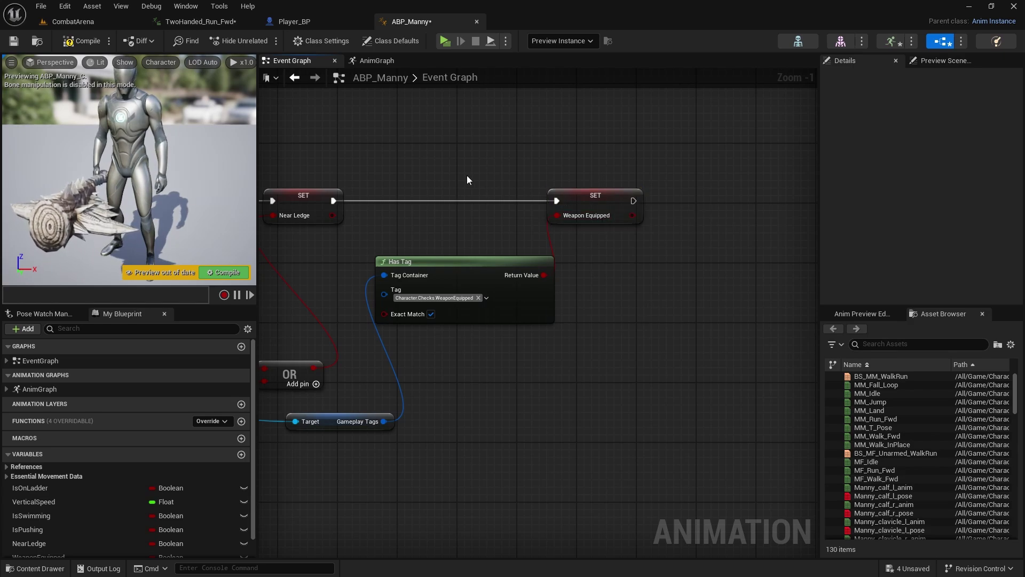
- Add a Get Current Combat Type node from the As Player BP output of Cast To Player_BP, below the Weapon Equipped setter
scroll(590, 373, "down", 2)
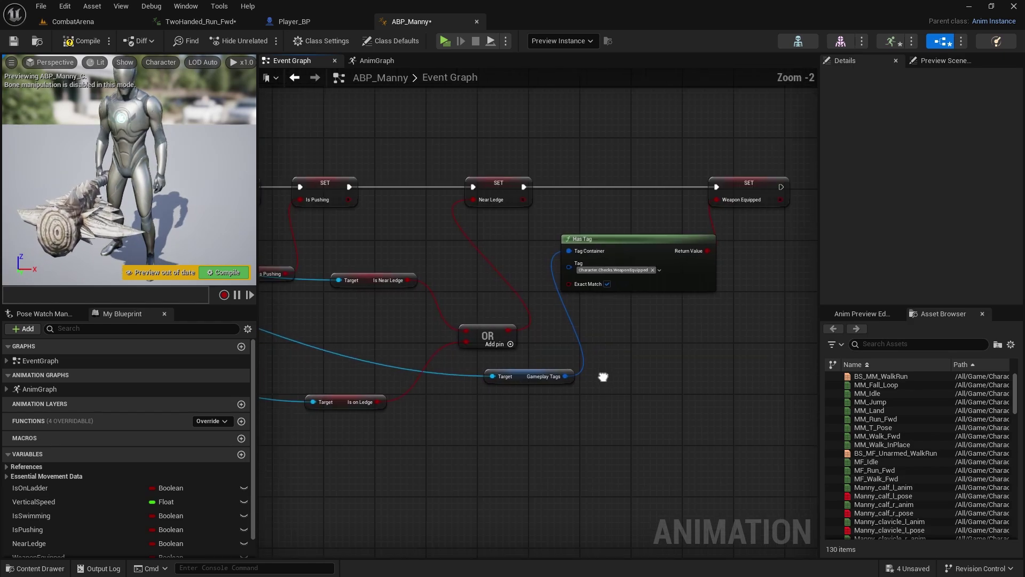
right_click_drag(599, 370, 817, 349)
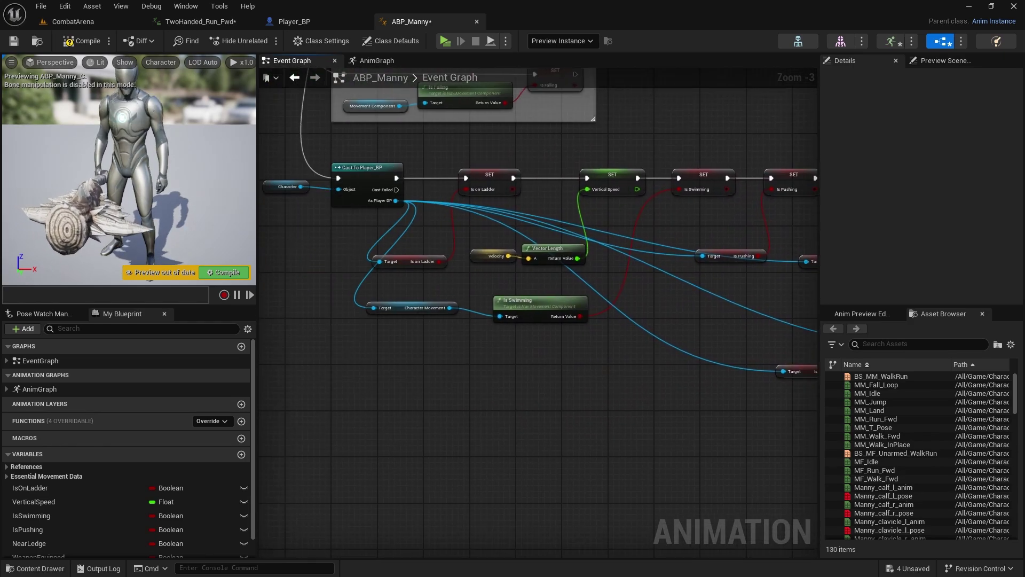
left_click_drag(396, 200, 690, 311)
type("g")
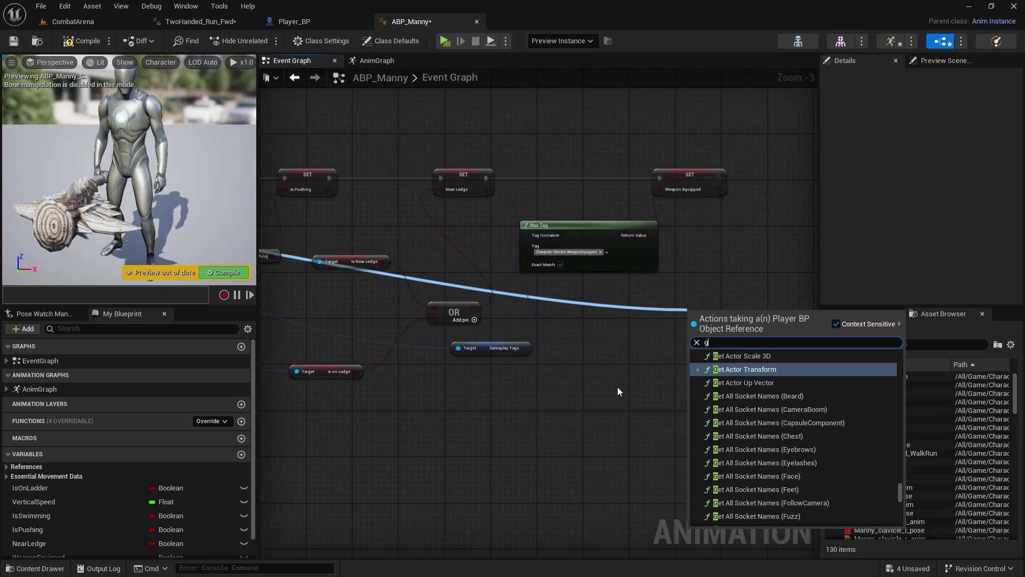
type("et current comb")
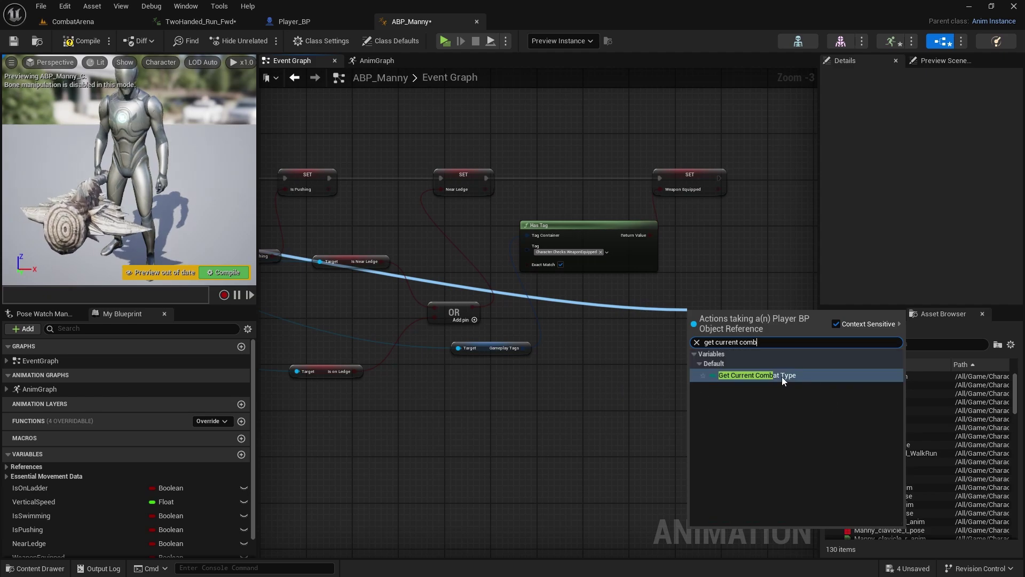
left_click(781, 377)
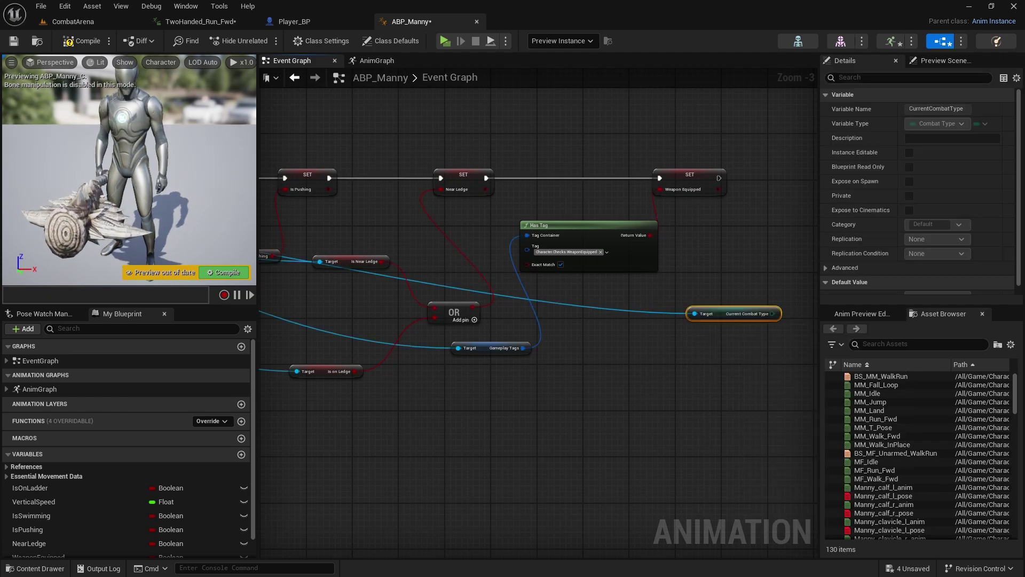
- Promote the Current Combat Type output to a new variable named CombatType
right_click_drag(733, 332, 532, 328)
left_click_drag(515, 308, 567, 160)
left_click(581, 248)
scroll(528, 254, "up", 3)
left_click(613, 207)
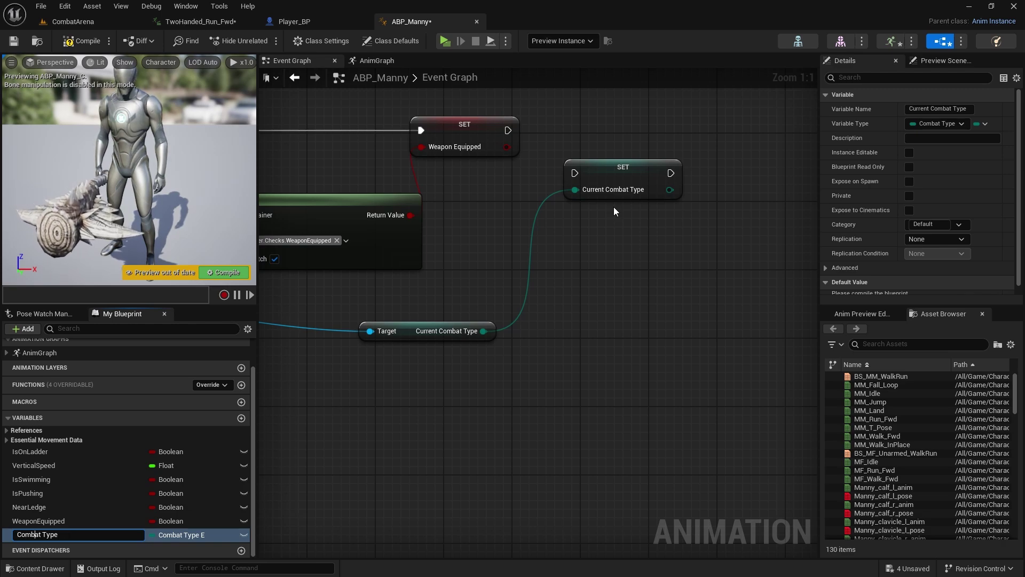
key("Return")
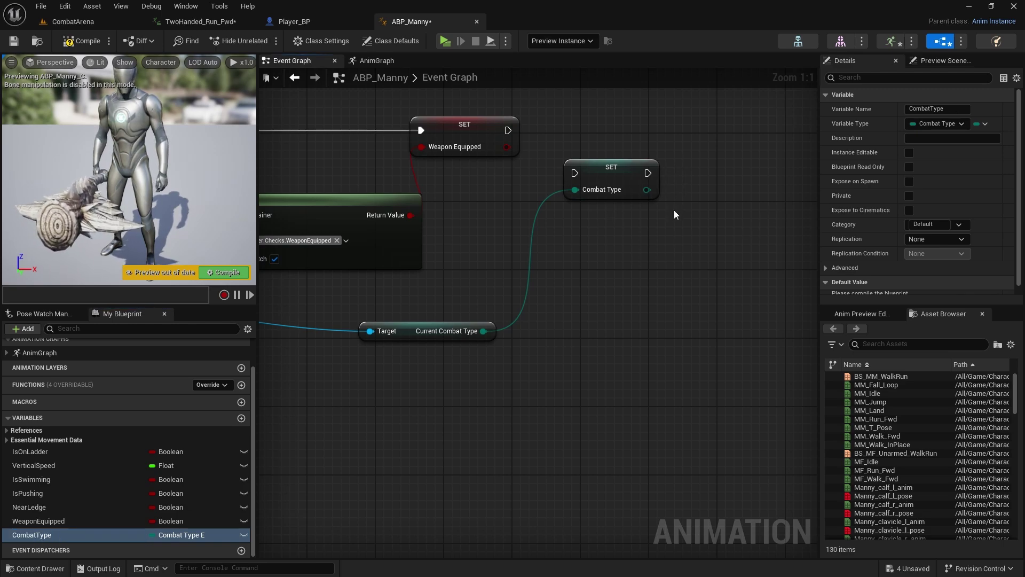
- Align the Combat Type setter with the Weapon Equipped setter, connect their execution pins and save the blueprint
left_click_drag(624, 166, 604, 123)
left_click_drag(508, 130, 566, 131)
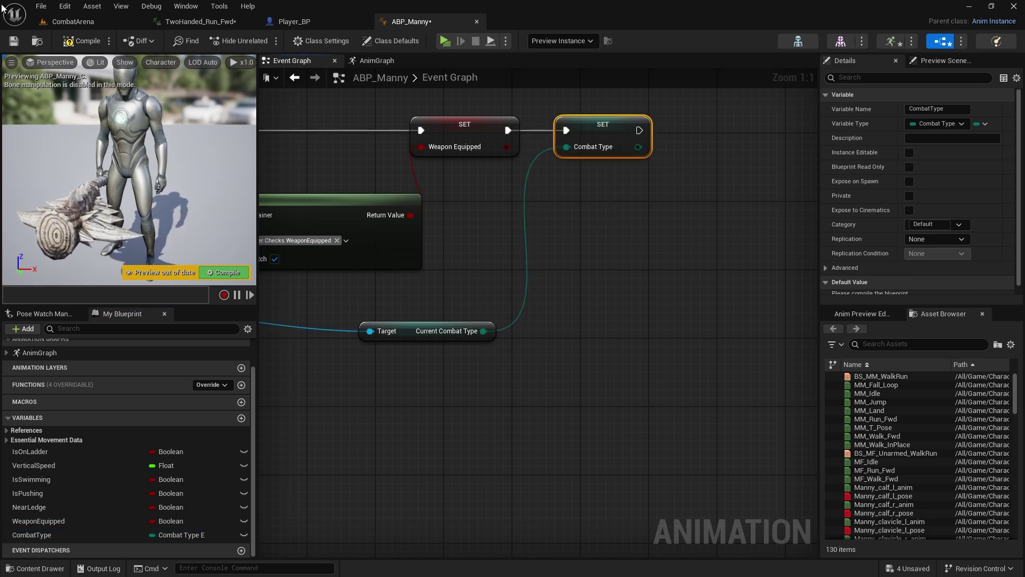
key("ctrl+s")
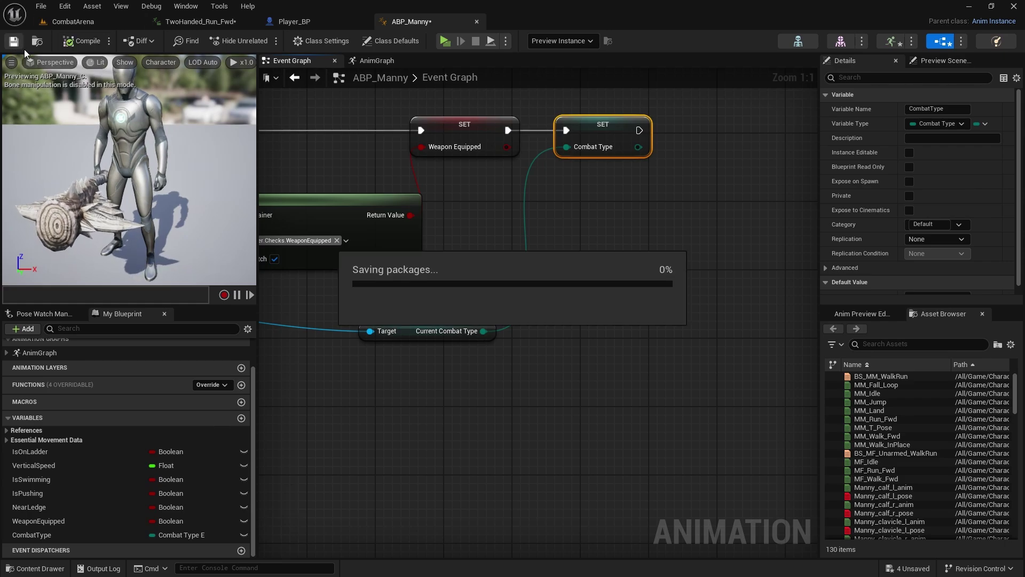
- Open the Idle state inside the AnimGraph's Locomotion state machine
left_click(382, 64)
scroll(393, 274, "down", 2)
right_click_drag(392, 274, 622, 475)
left_click(585, 291)
double_click(581, 291)
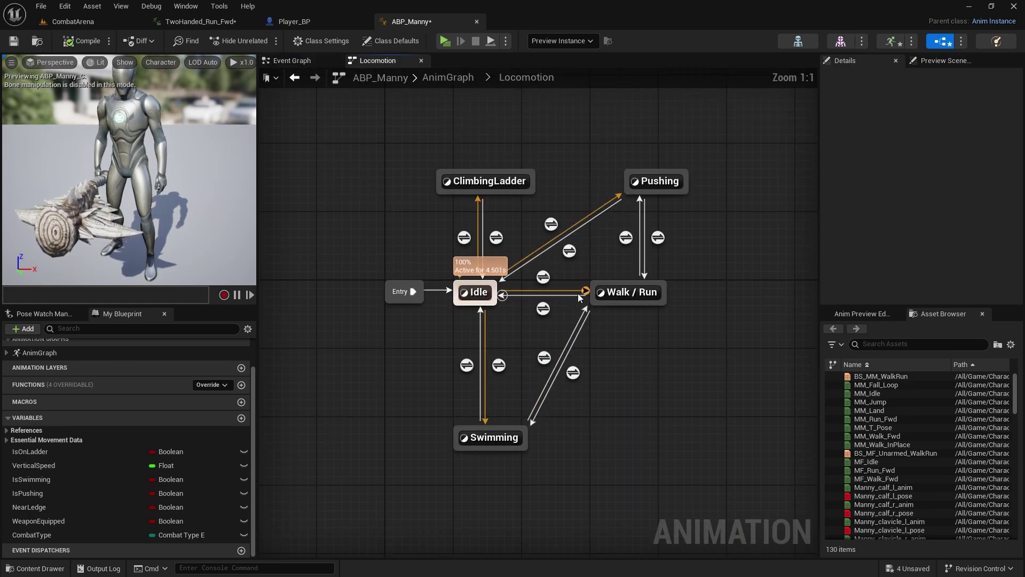
right_click_drag(481, 295, 557, 283)
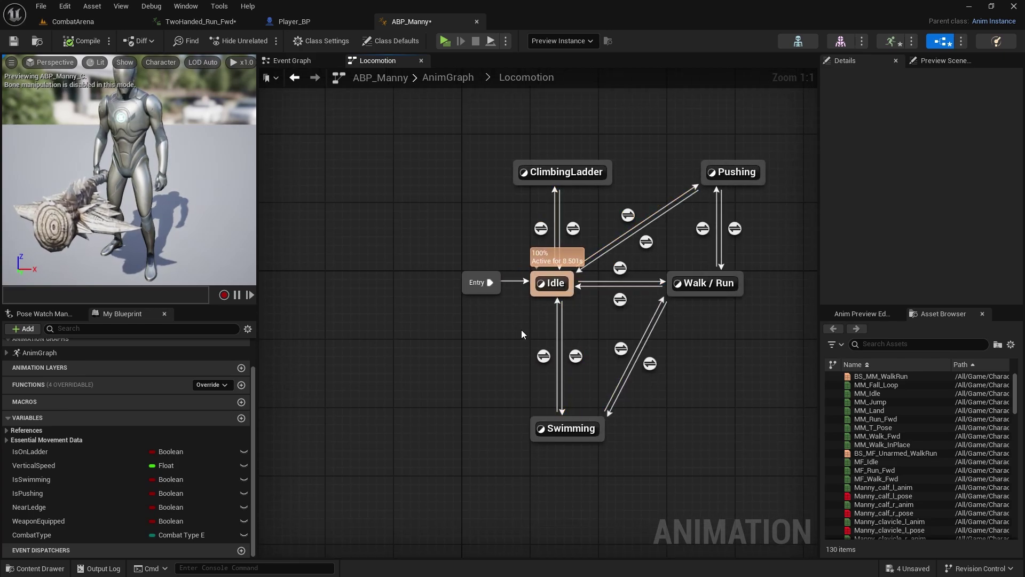
double_click(557, 283)
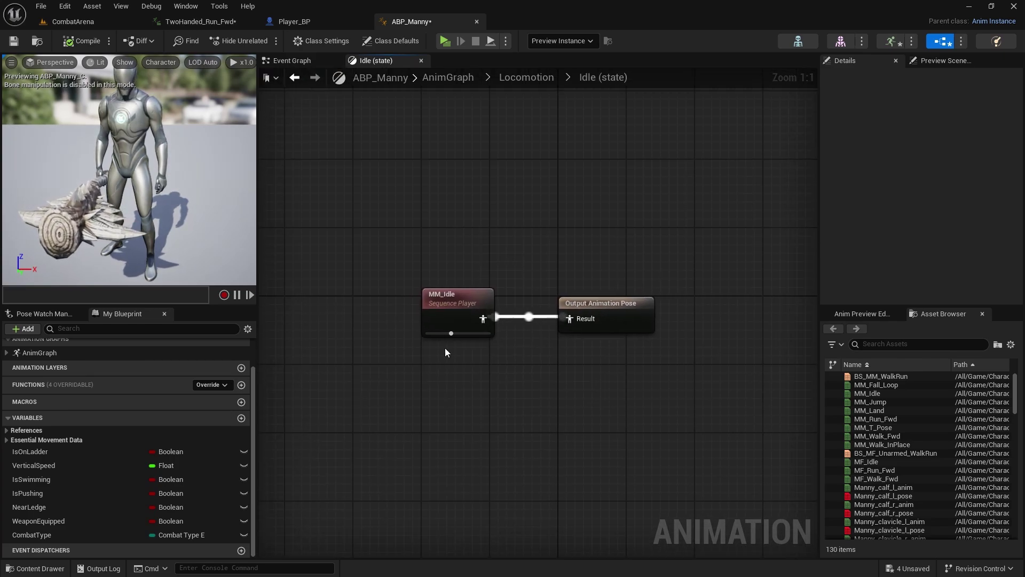
- Move the MM_Idle player well away from Output Animation Pose and break the link between them
right_click_drag(444, 348, 609, 256)
left_click_drag(615, 221, 315, 220)
left_click(518, 226)
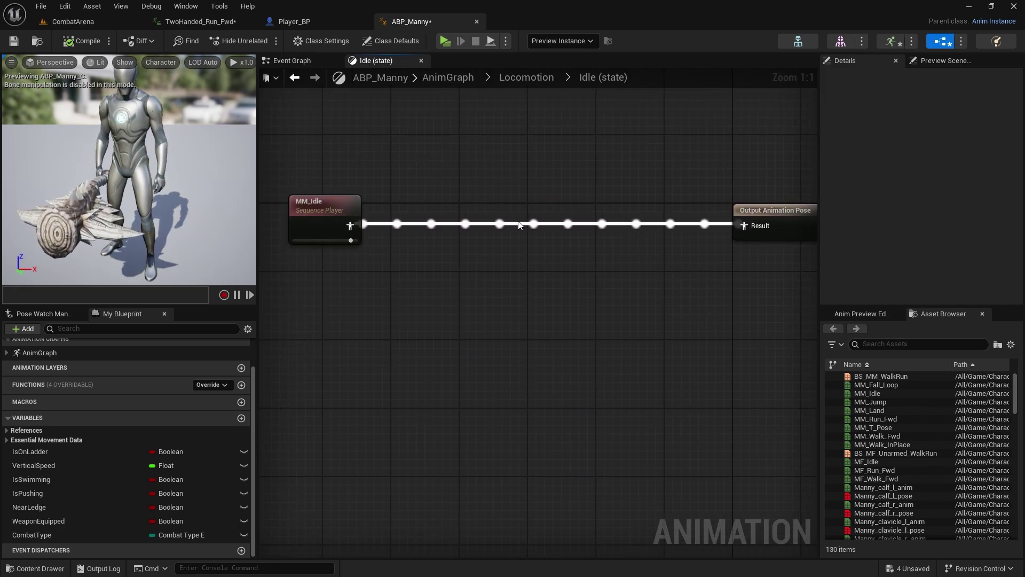
left_click(526, 224, "alt")
- Add a Blend Poses (CombatType_E) node between MM_Idle and Output Animation Pose
right_click_drag(646, 303, 682, 343)
scroll(606, 293, "down", 3)
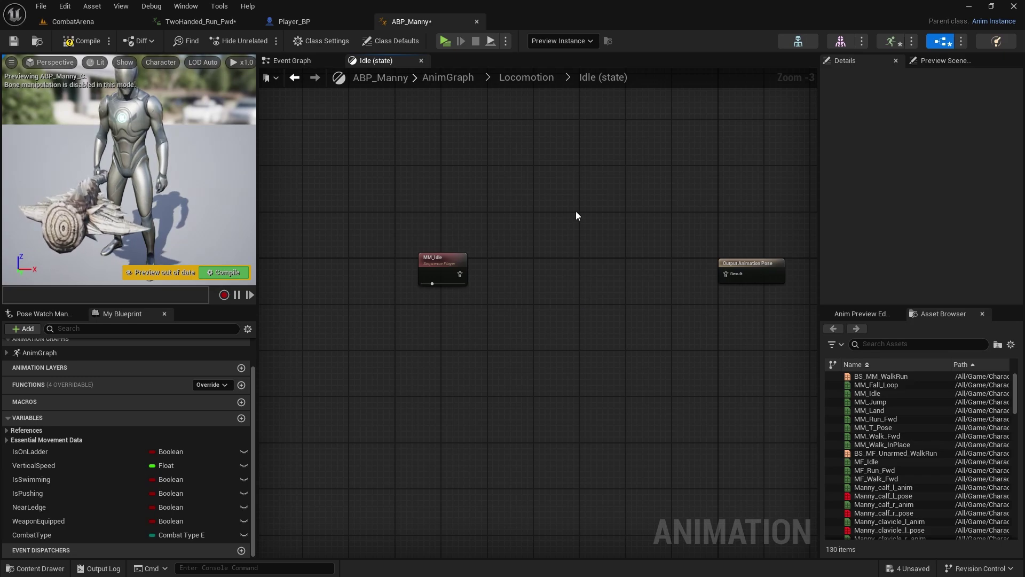
right_click_drag(663, 299, 530, 275)
right_click(432, 241)
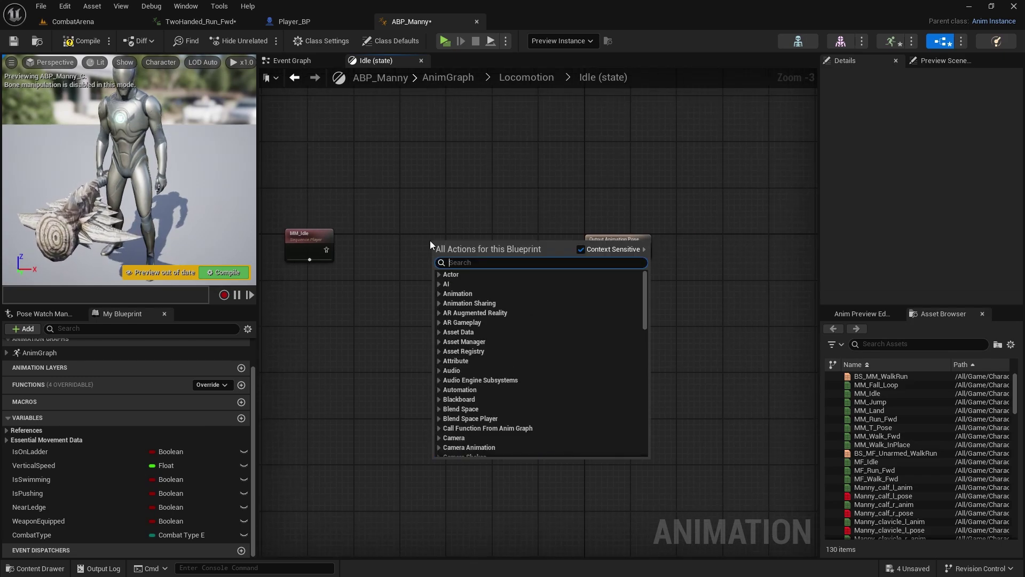
type("blen")
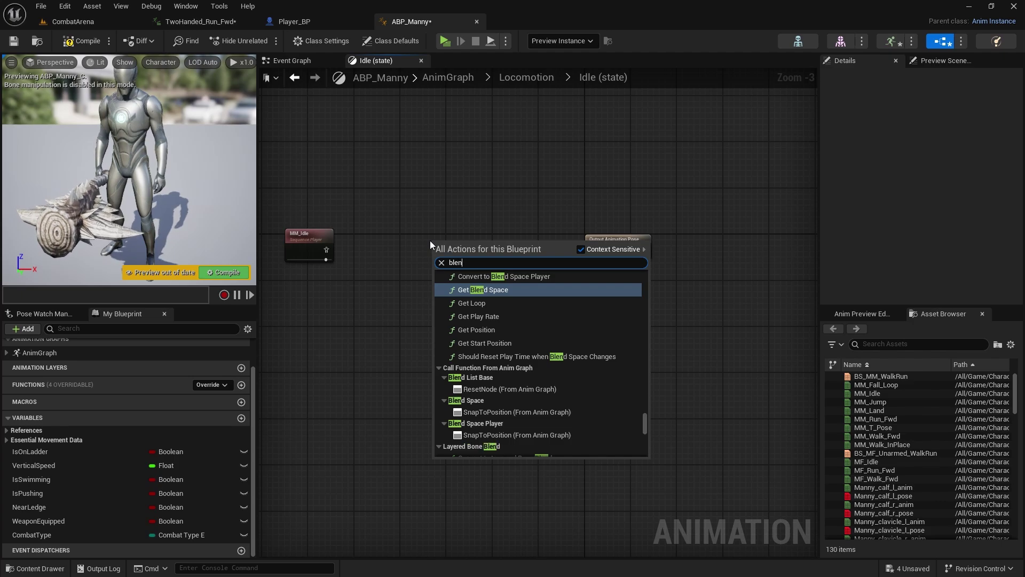
key("BackSpace")
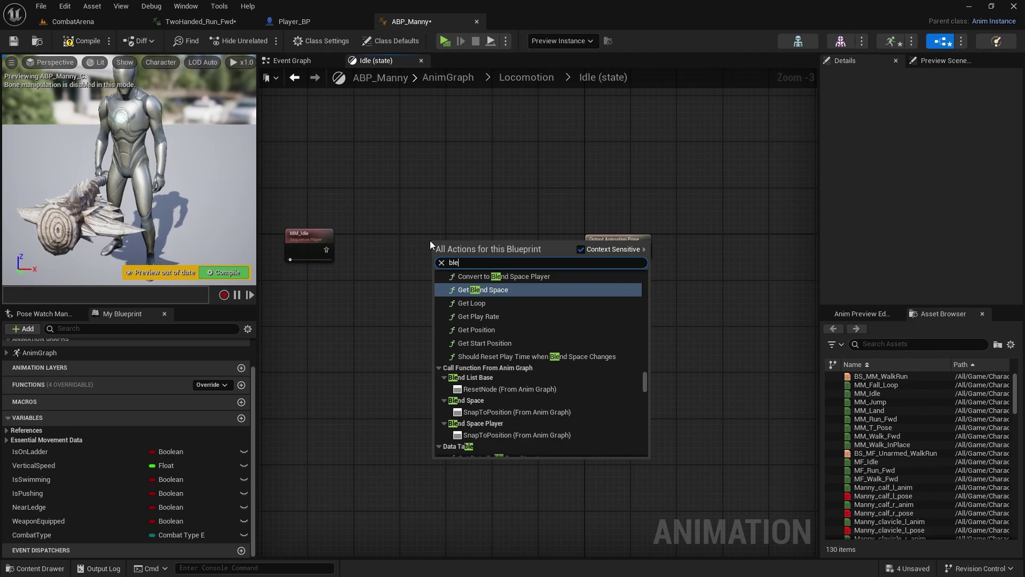
type("nd pl")
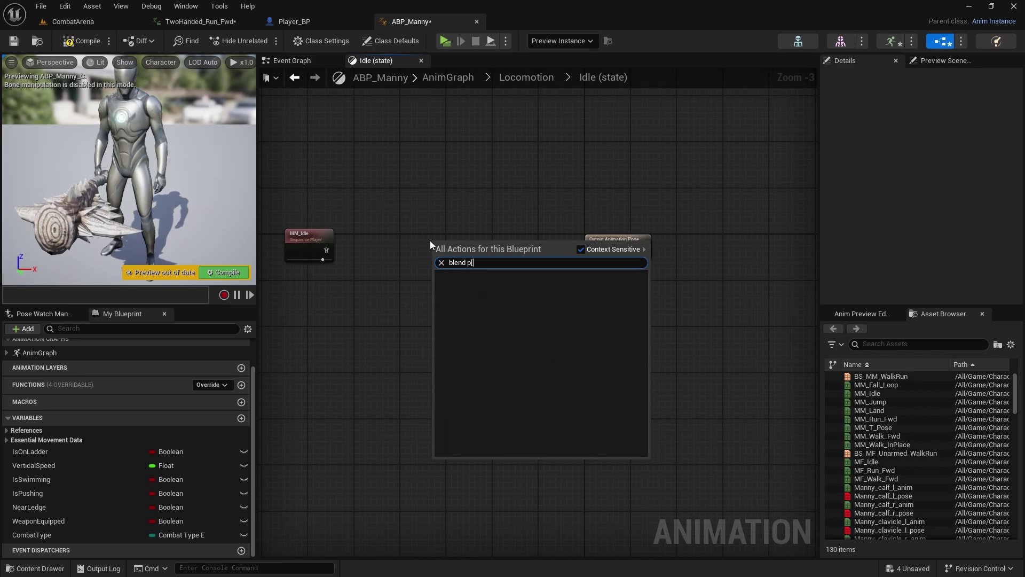
type("oses")
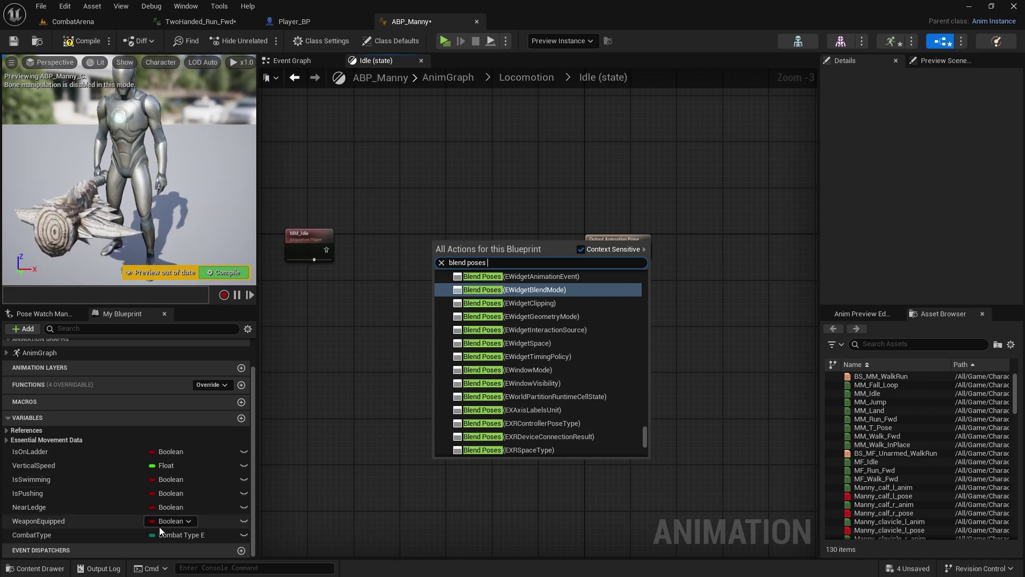
type("co9m")
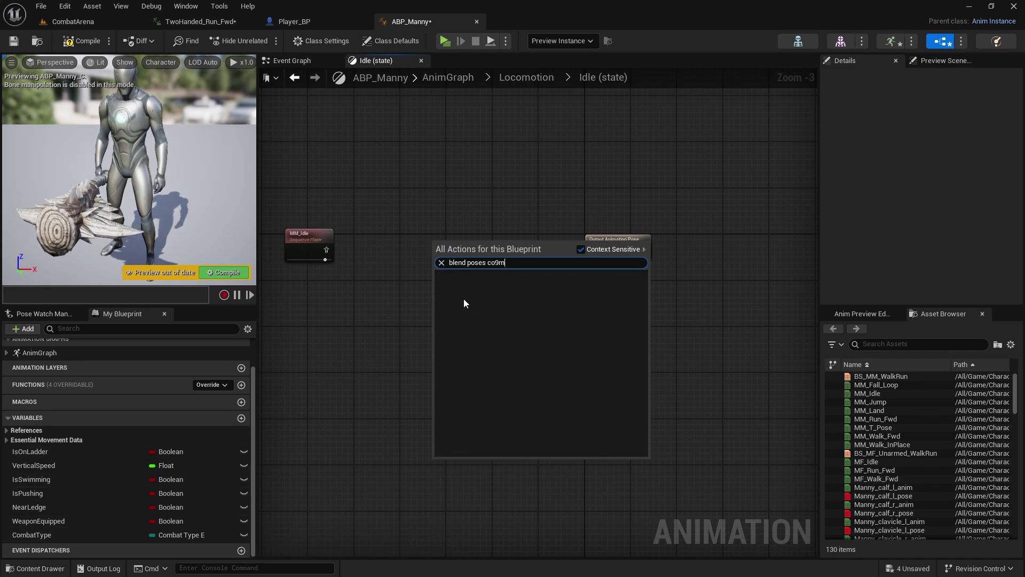
type("b")
key("BackSpace")
key("BackSpace")
key("BackSpace")
type("mv")
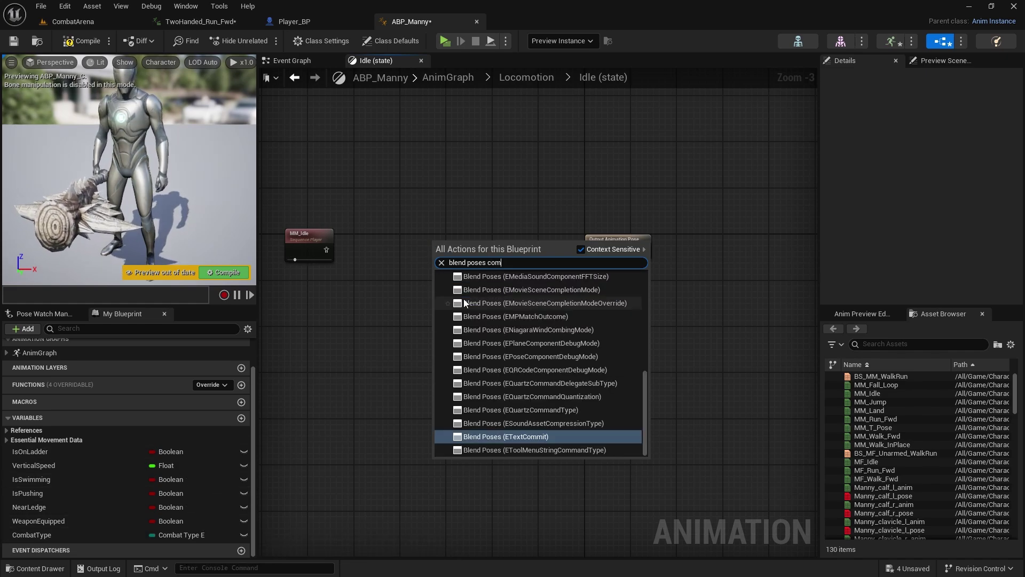
key("BackSpace")
type("b")
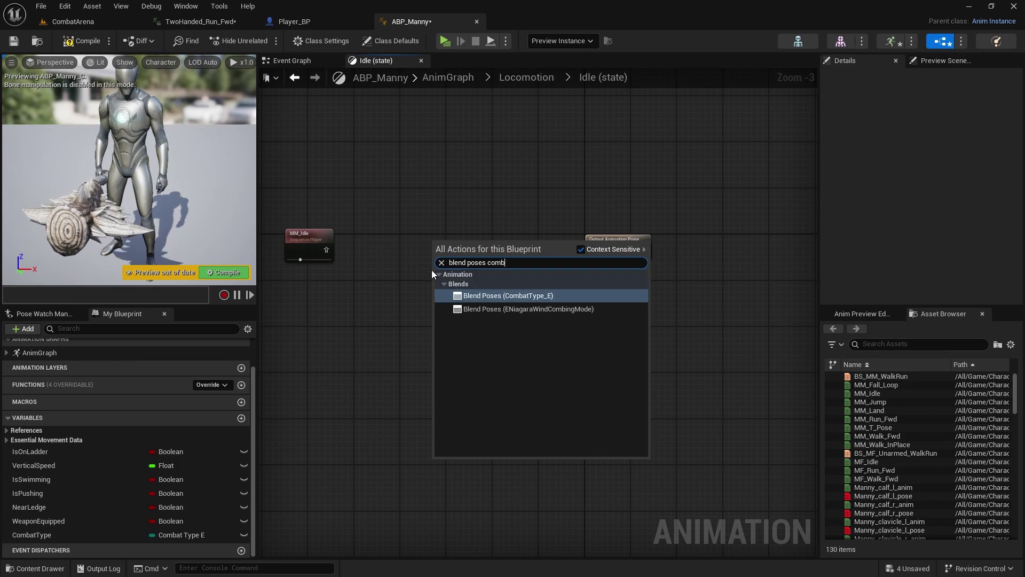
left_click(520, 297)
- Connect the Blend Poses node's output pose to the Output Animation Pose's Result and move the node closer to MM_Idle
scroll(523, 277, "up", 3)
left_click_drag(645, 219, 776, 210)
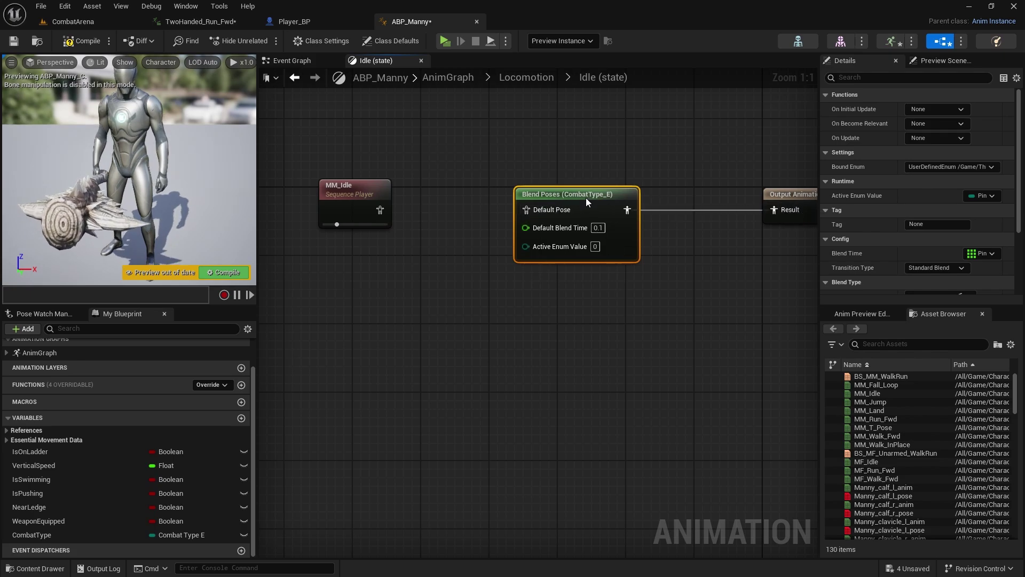
left_click_drag(585, 199, 512, 196)
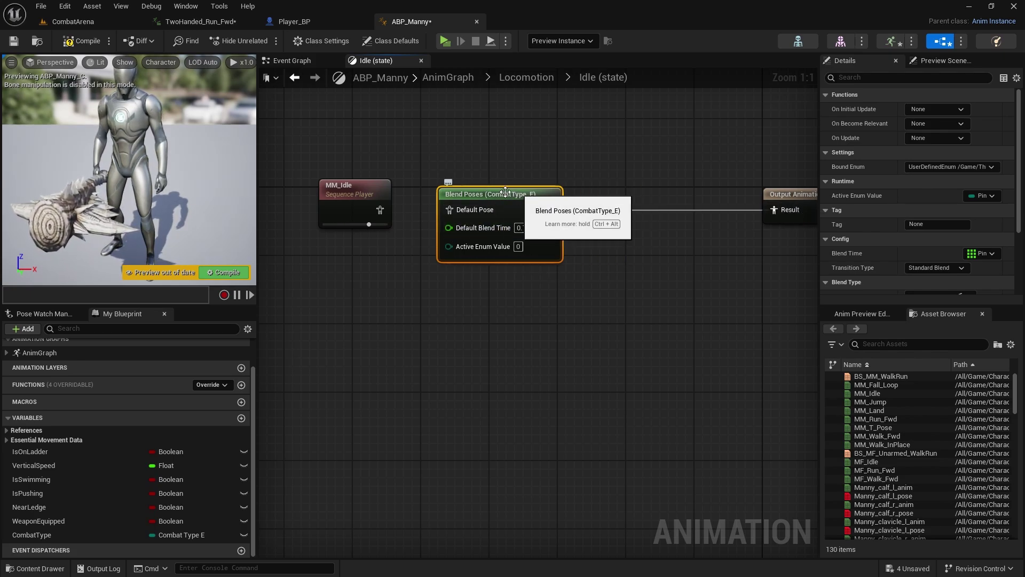
- Add NoWeapon, OneHanded, TwoHanded, WeaponShield, DualWield and Bow element pins to the Blend Poses (CombatType_E) node
right_click(521, 203)
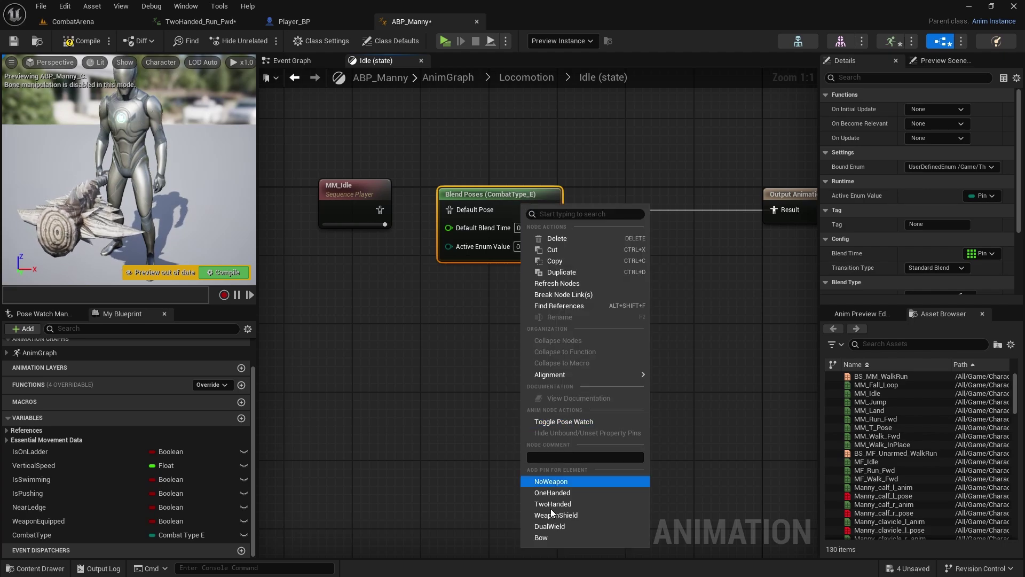
left_click(558, 482)
right_click(526, 206)
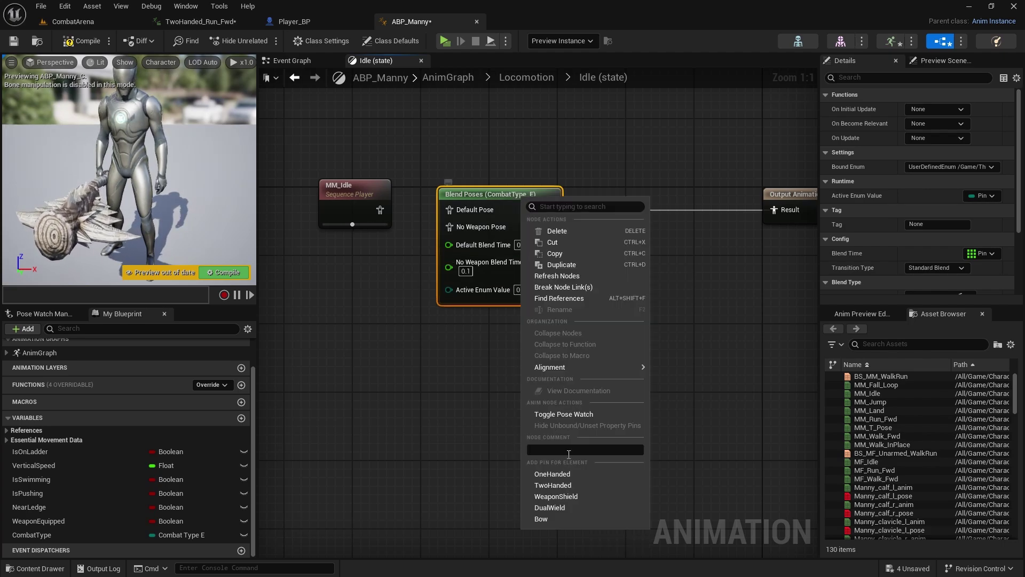
left_click(551, 475)
right_click(520, 208)
left_click(543, 484)
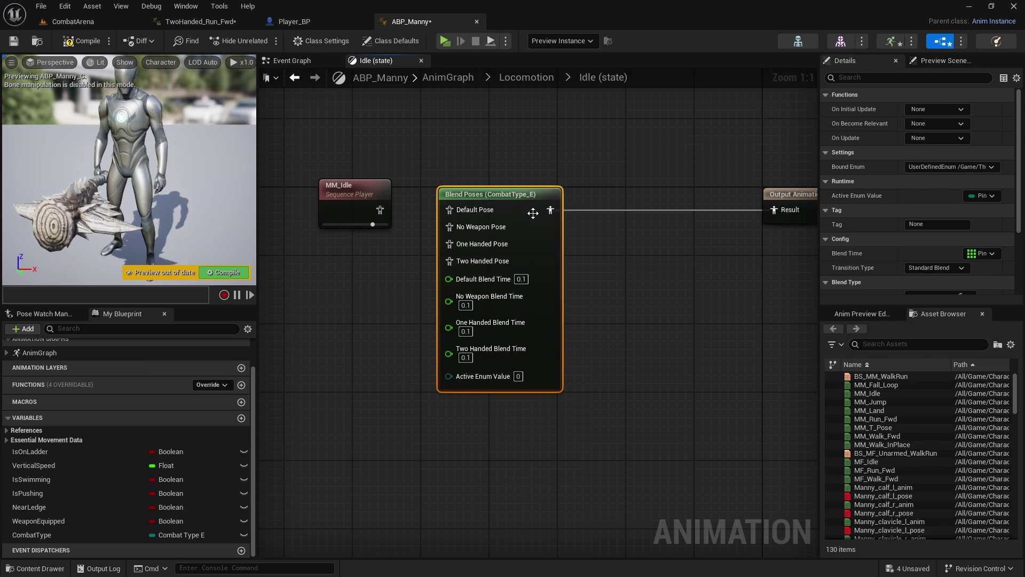
right_click(525, 199)
left_click(566, 474)
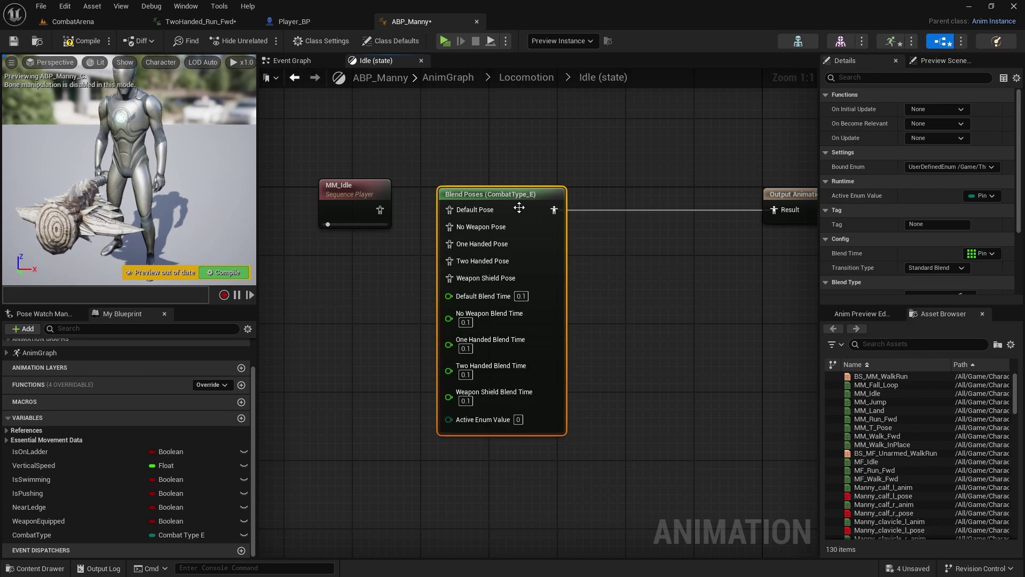
right_click(520, 207)
left_click(555, 483)
right_click(530, 197)
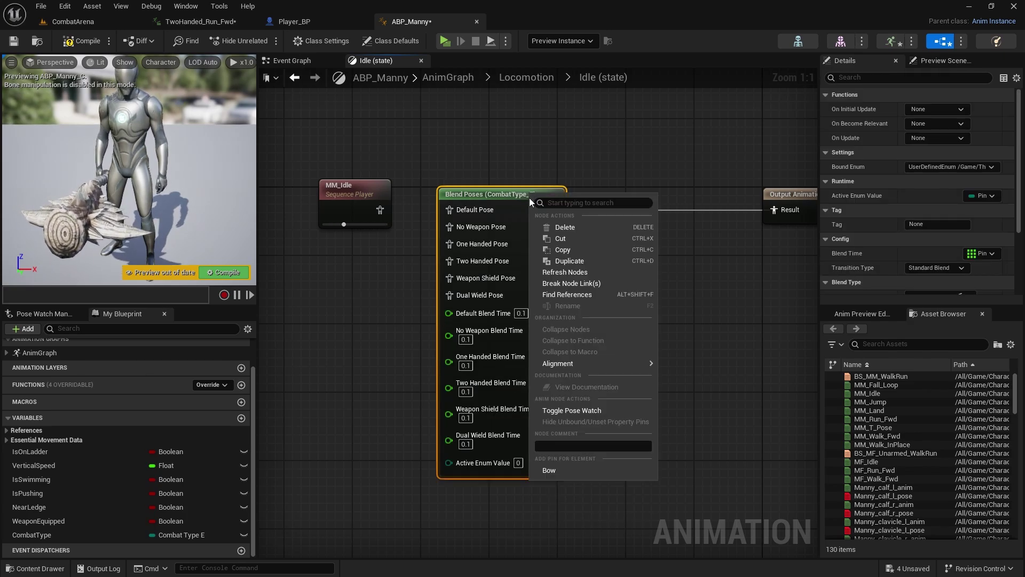
left_click(550, 469)
- Spread the graph out by moving MM_Idle and Output Animation Pose farther away from the Blend Poses (CombatType_E) node
scroll(629, 337, "down", 2)
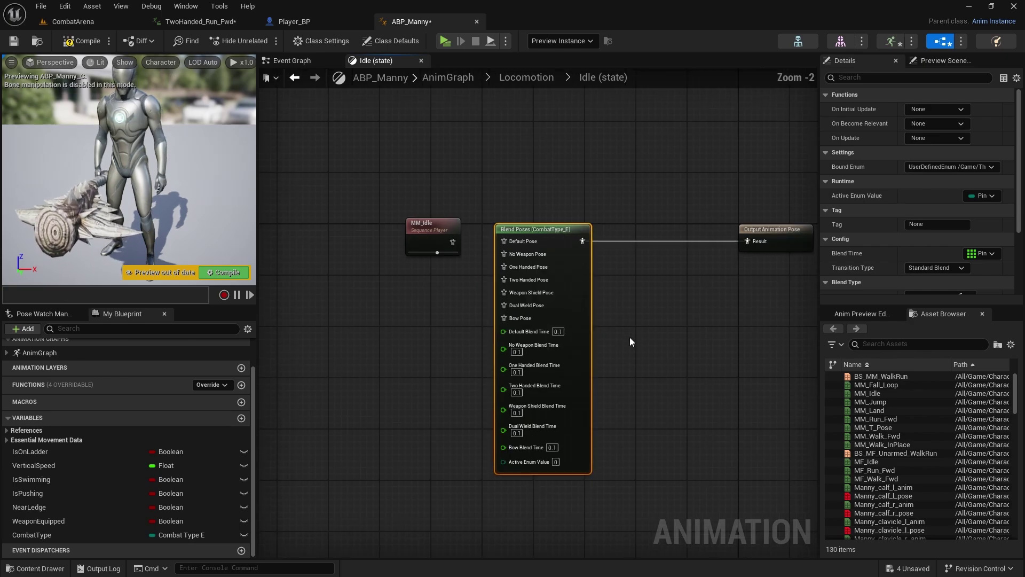
right_click_drag(630, 338, 510, 330)
left_click_drag(352, 217, 288, 223)
right_click_drag(541, 257, 542, 235)
left_click_drag(694, 196, 720, 196)
right_click_drag(392, 206, 495, 193)
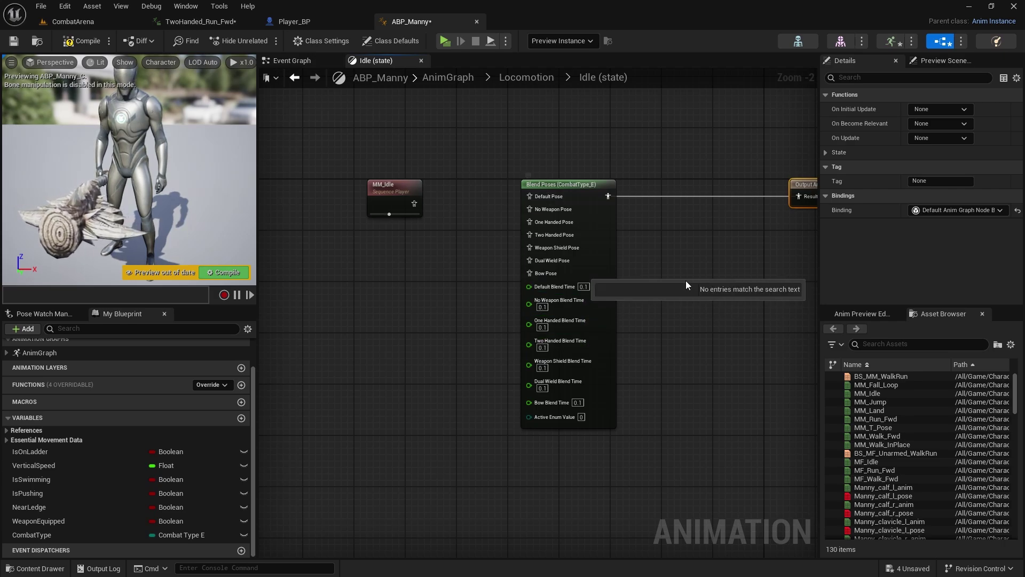
right_click_drag(686, 248, 591, 302)
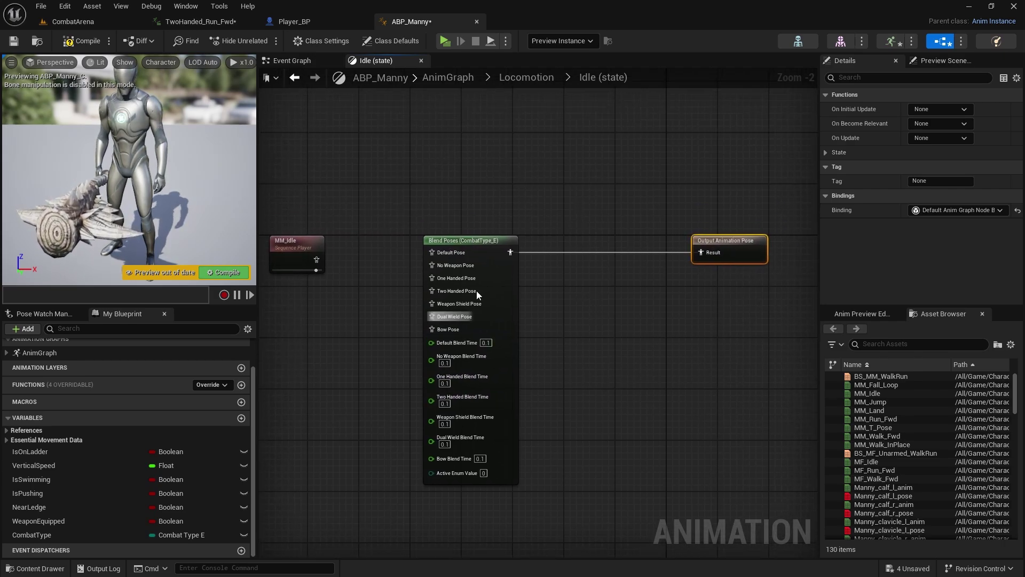
- Add a Blend Poses by bool node between the Blend Poses (CombatType_E) node and Output Animation Pose
scroll(572, 273, "up", 2)
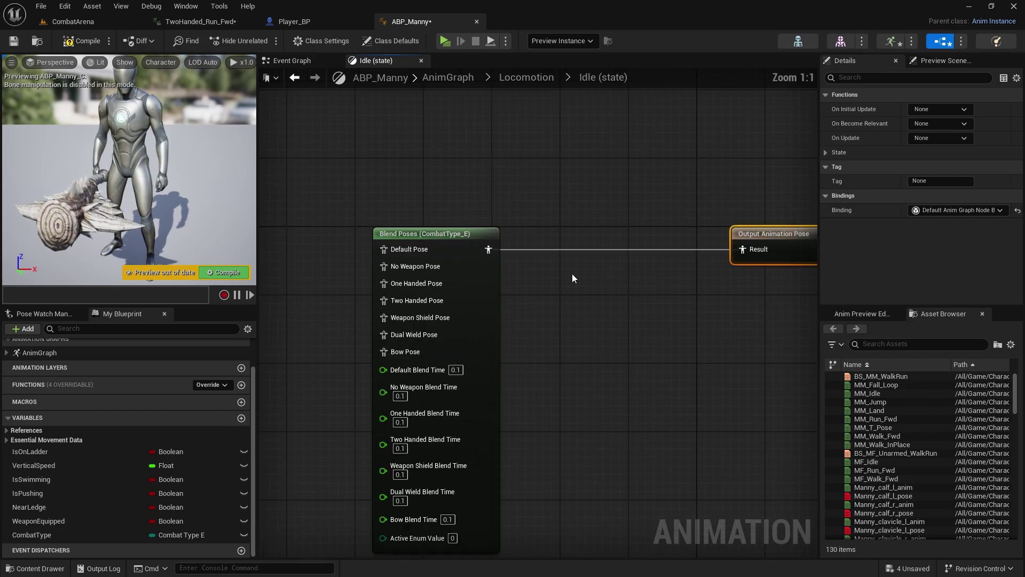
right_click(576, 271)
type("b")
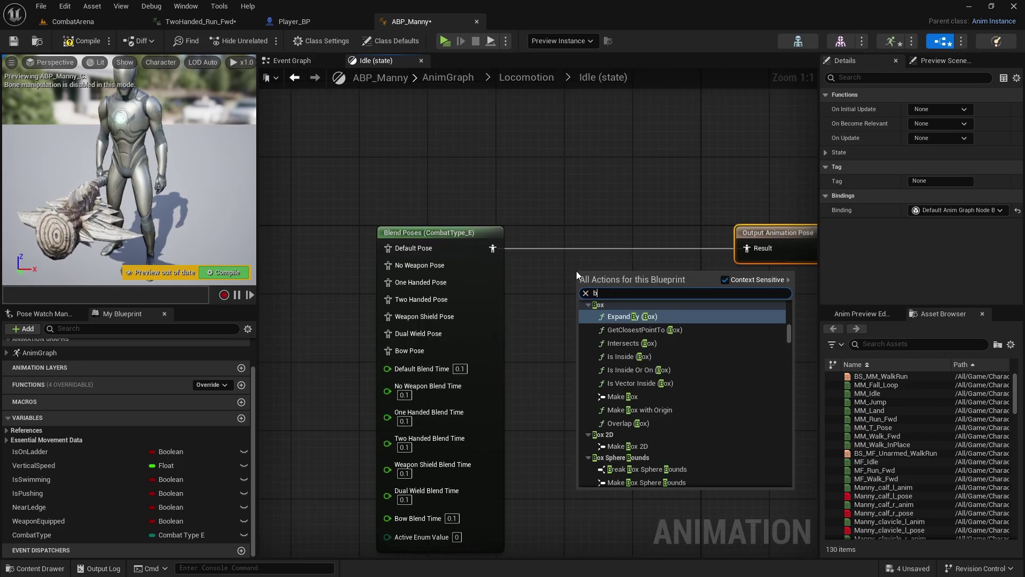
type("lend poses by bool")
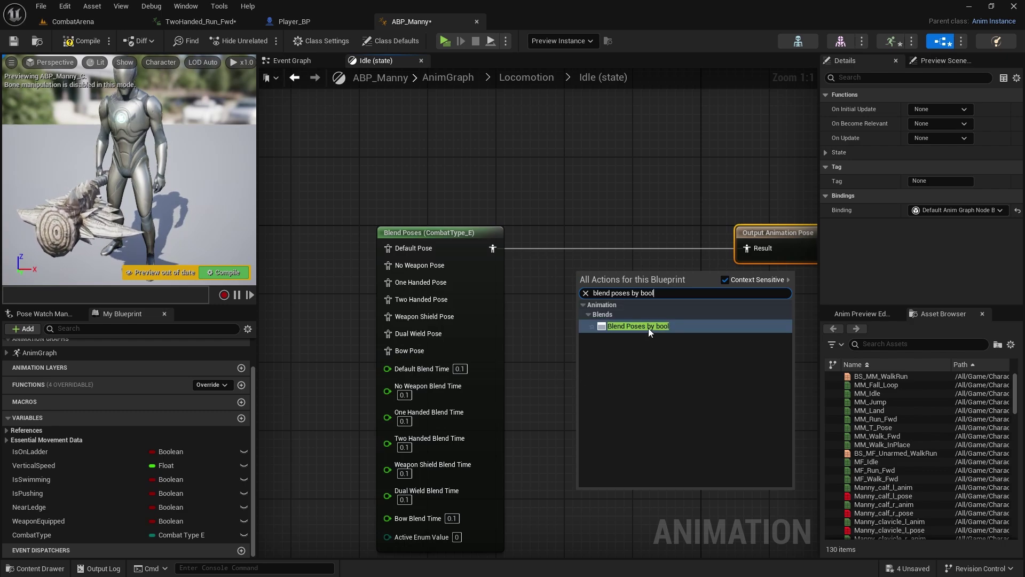
left_click(648, 328)
left_click_drag(640, 280, 648, 222)
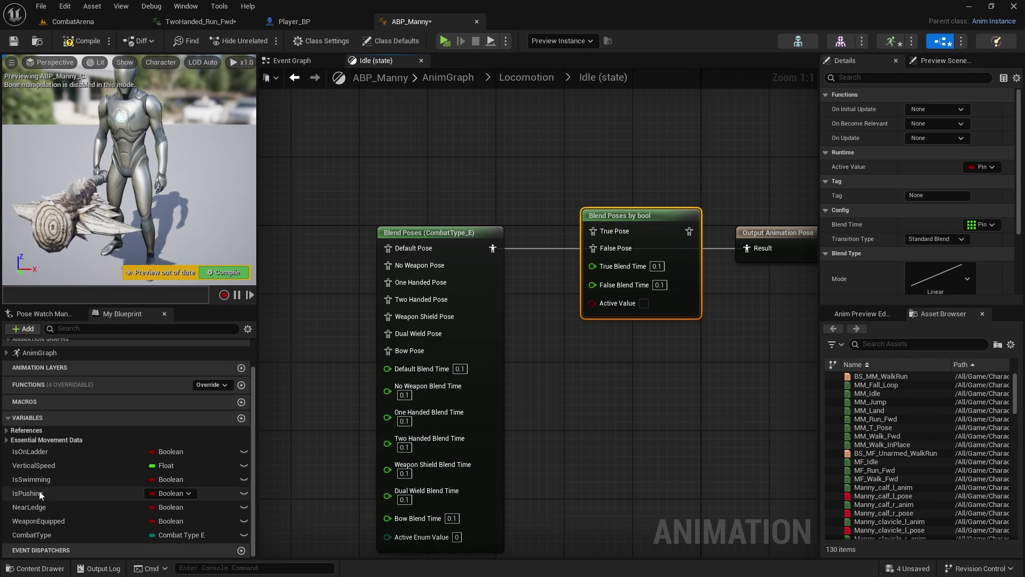
- Add a getter for WeaponEquipped, connect it to the bool blend's Active Value and align both nodes with Output Animation Pose
left_click_drag(38, 521, 591, 373)
left_click(601, 379)
left_click_drag(638, 334, 592, 303)
right_click_drag(574, 366, 510, 387)
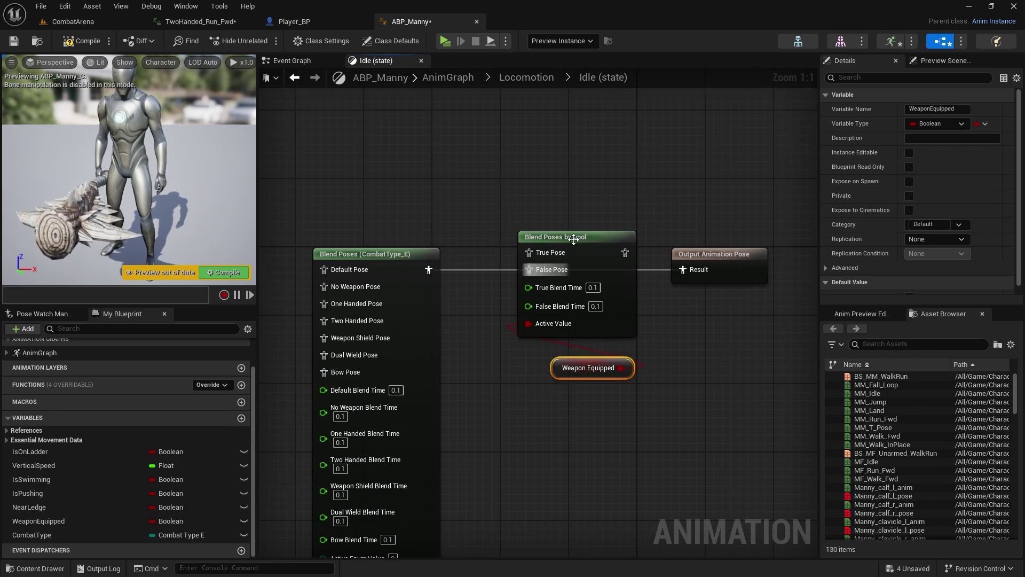
left_click_drag(525, 436, 550, 261)
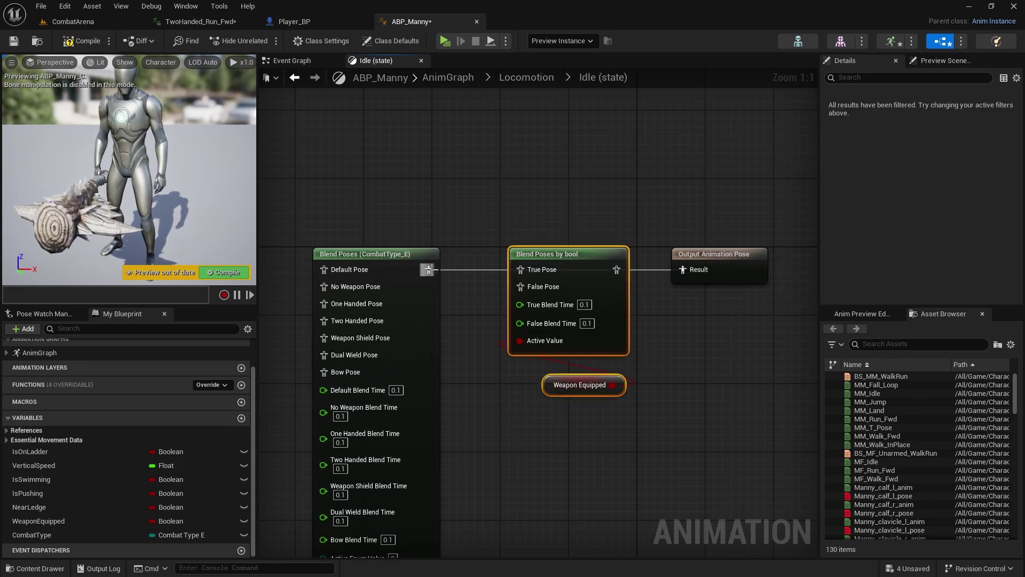
- Connect the Blend Poses (CombatType_E) output to the bool blend's True Pose and MM_Idle to its False Pose, with MM_Idle placed between them
left_click_drag(428, 269, 521, 270)
right_click_drag(487, 435, 636, 349)
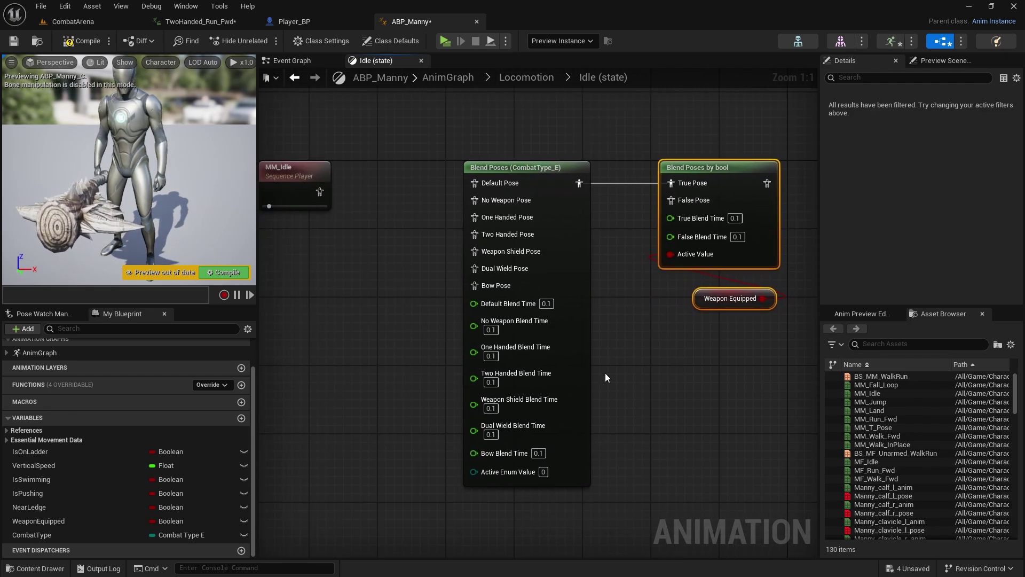
left_click_drag(523, 167, 439, 171)
left_click(555, 239)
right_click_drag(563, 240, 576, 257)
left_click_drag(319, 193, 696, 216)
right_click_drag(719, 349, 605, 415)
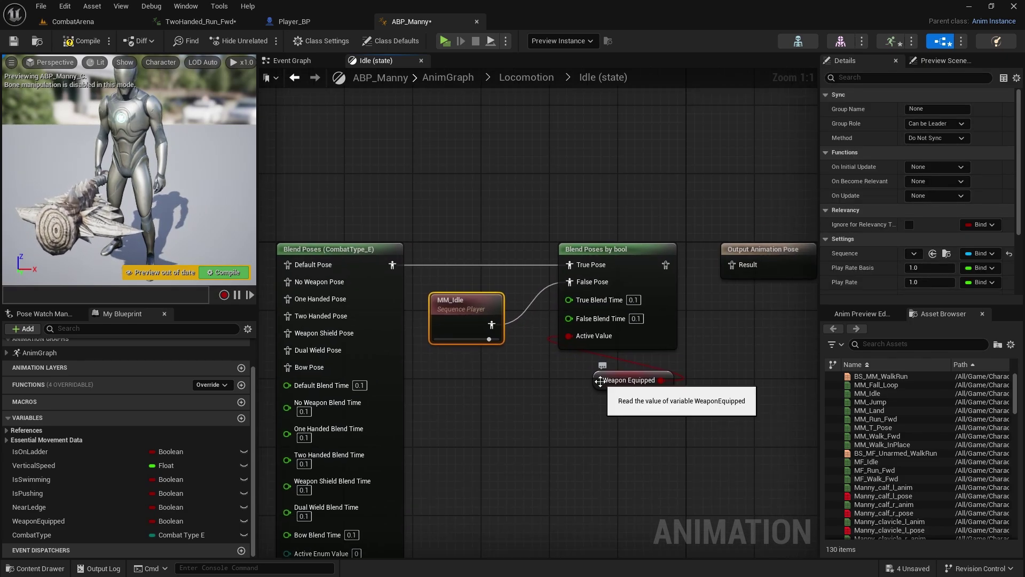
- Center the Weapon Equipped getter under the bool blend and connect the blend's output pose to Output Animation Pose's Result
left_click_drag(598, 382, 575, 382)
left_click_drag(666, 264, 745, 263)
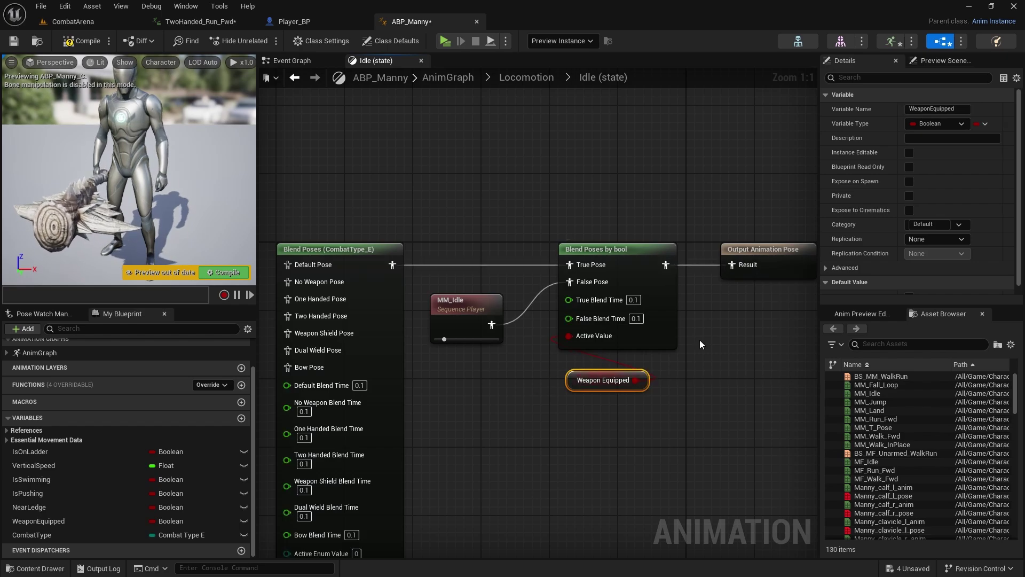
scroll(491, 431, "down", 1)
scroll(491, 435, "down", 1)
left_click(638, 241)
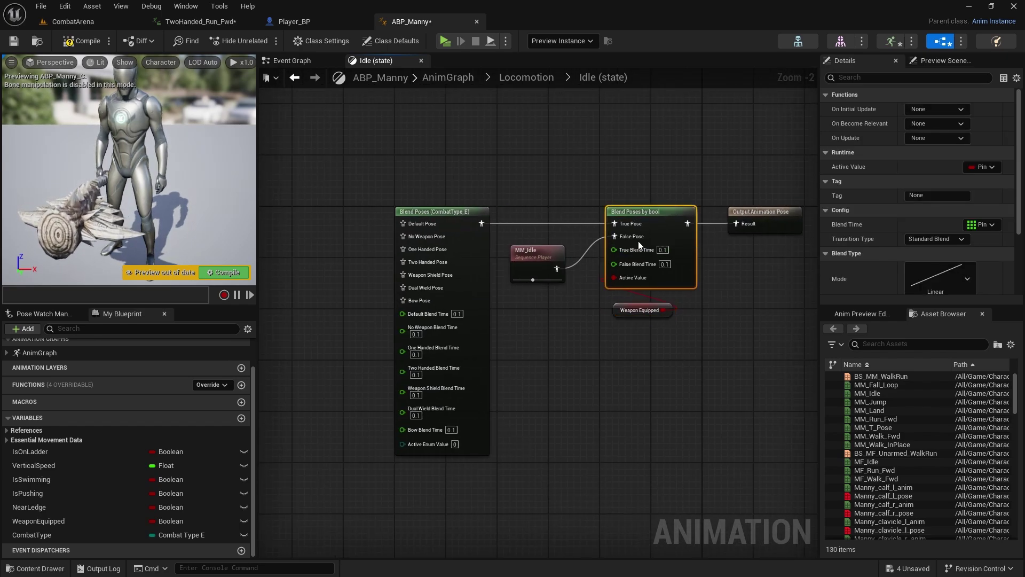
scroll(616, 210, "up", 2)
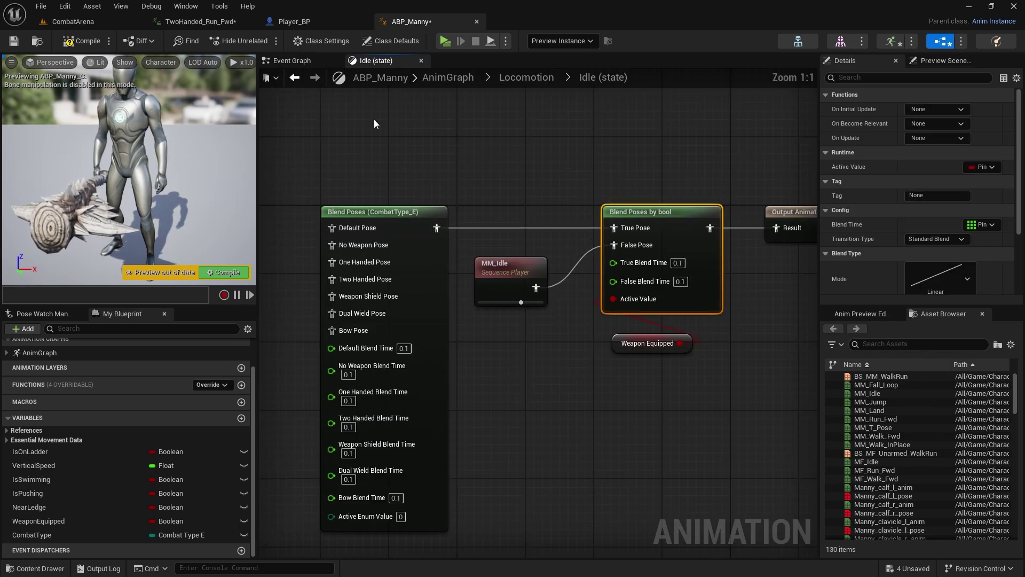
- Filter the Asset Browser's animations by "twoha"
right_click_drag(368, 233, 521, 193)
right_click_drag(657, 339, 716, 337)
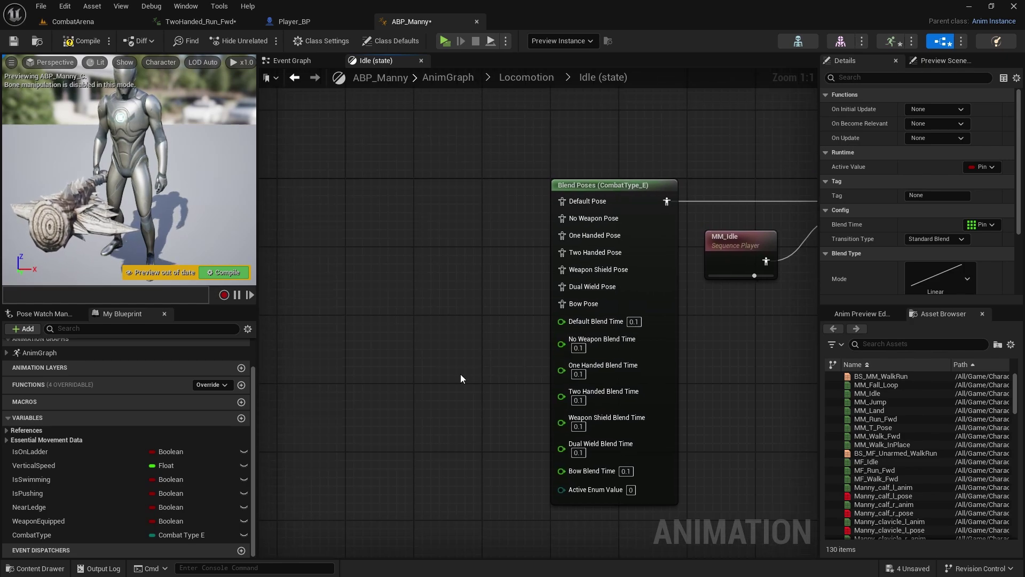
left_click(886, 348)
type("twoha")
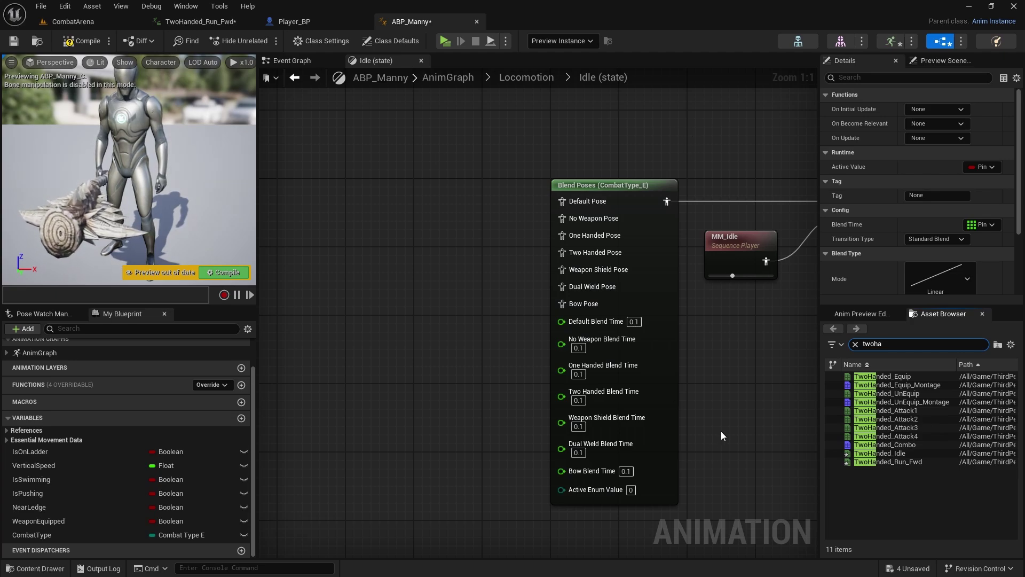
scroll(720, 435, "down", 2)
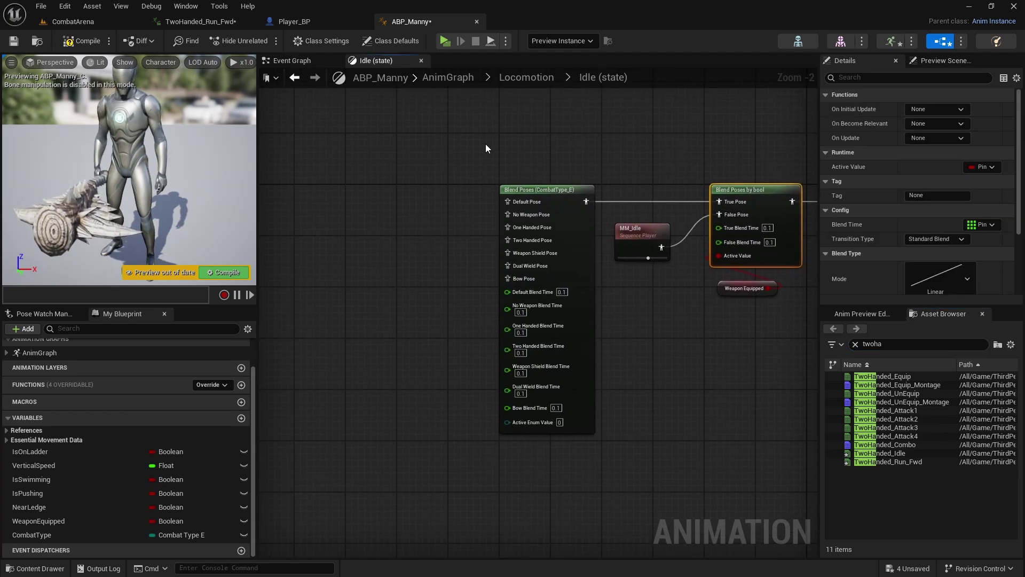
right_click_drag(718, 424, 563, 386)
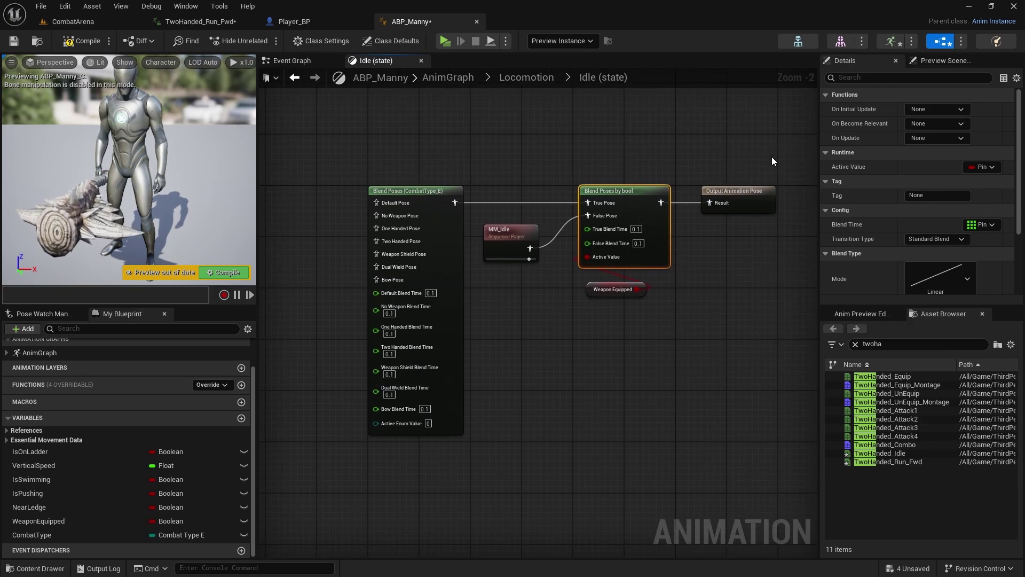
right_click_drag(432, 448, 480, 437)
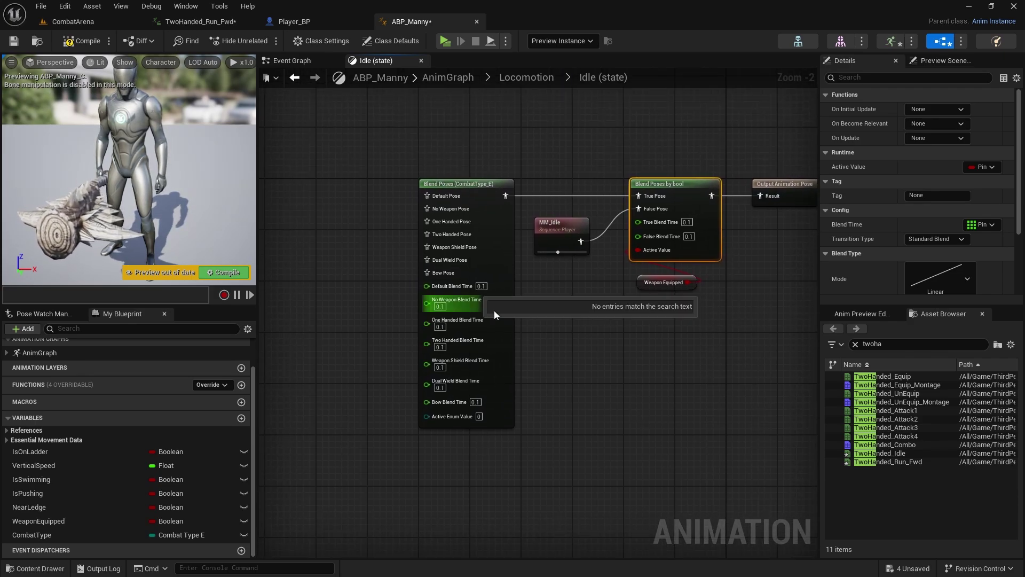
right_click_drag(400, 240, 491, 256)
scroll(511, 246, "up", 2)
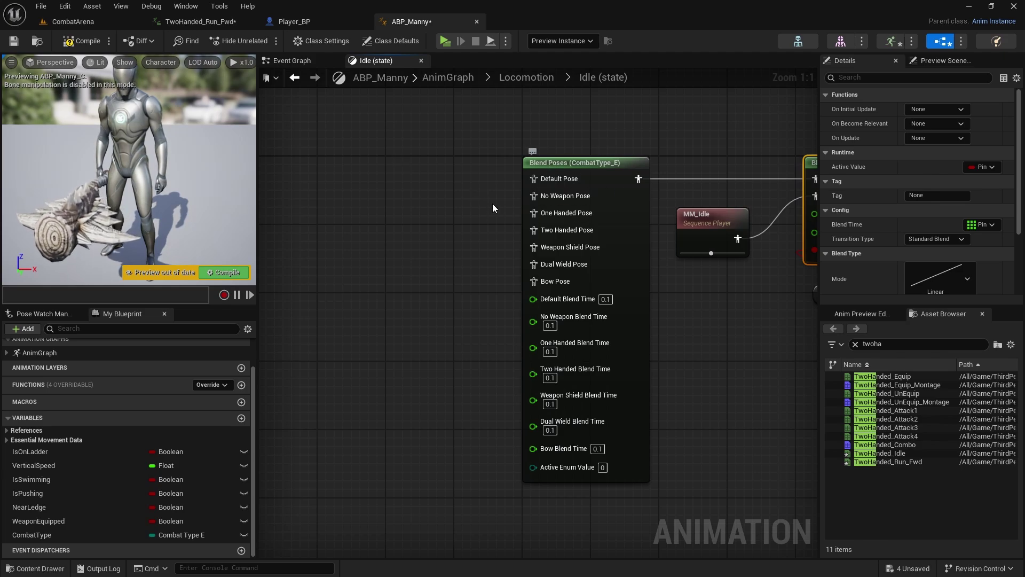
- Add a TwoHanded_Idle sequence player before the Blend Poses (CombatType_E) node and connect it to Default Pose
left_click(896, 347)
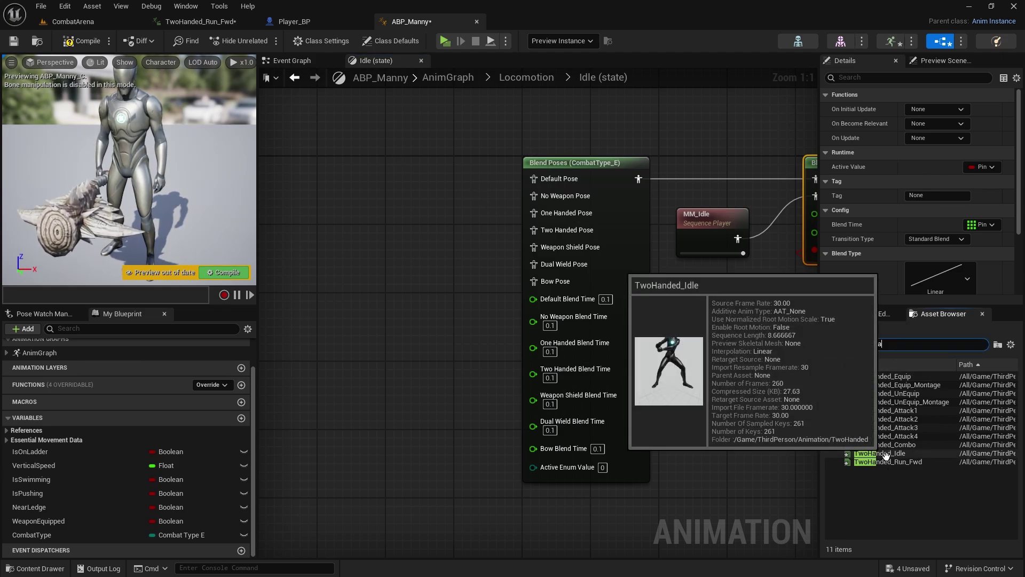
left_click_drag(880, 453, 336, 166)
left_click_drag(399, 197, 533, 178)
right_click_drag(486, 230, 450, 231)
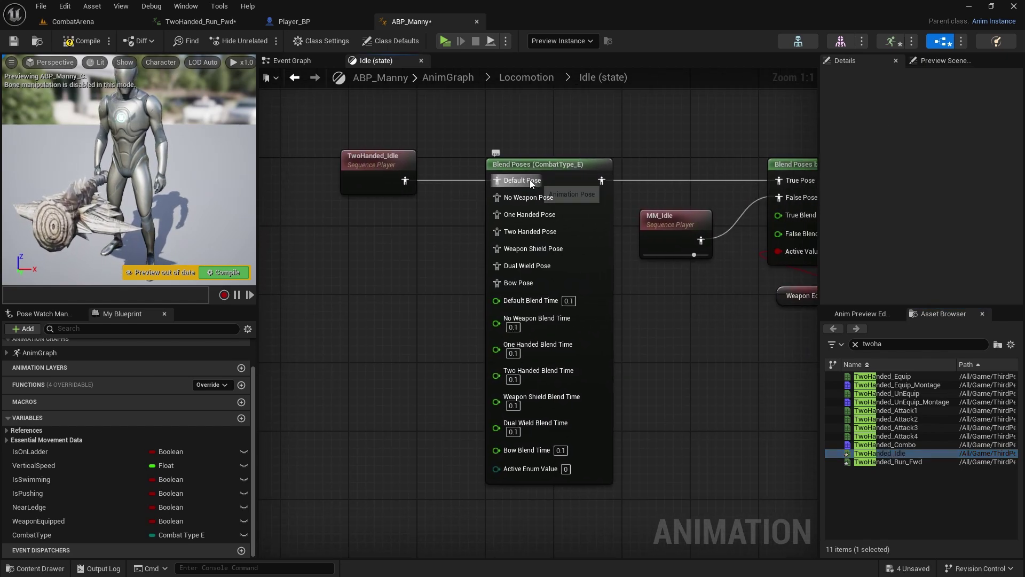
- Add a getter for CombatType, connect it to Active Enum Value on the Blend Poses (CombatType_E) node and move it below that node
left_click(521, 163)
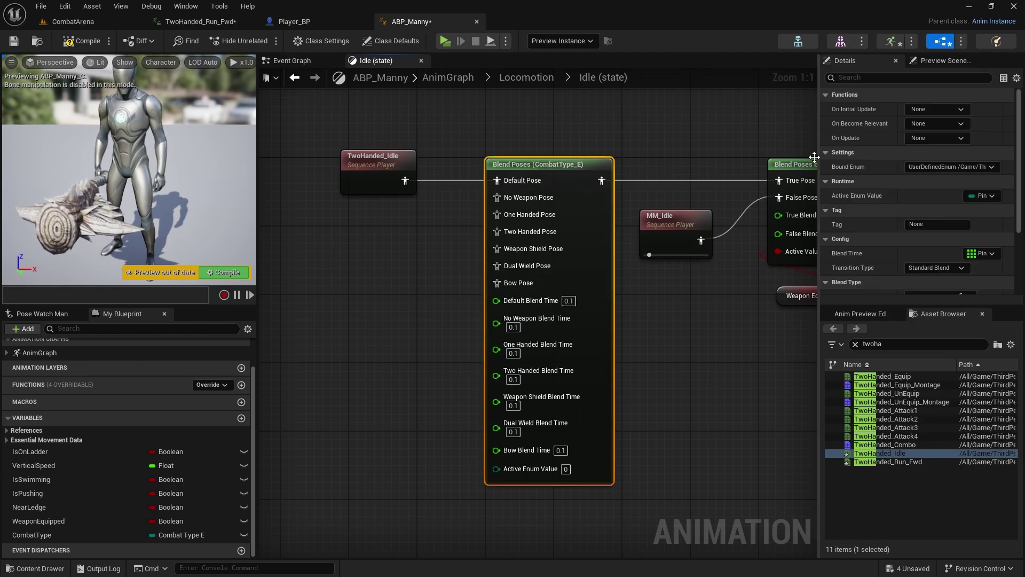
scroll(956, 202, "down", 4)
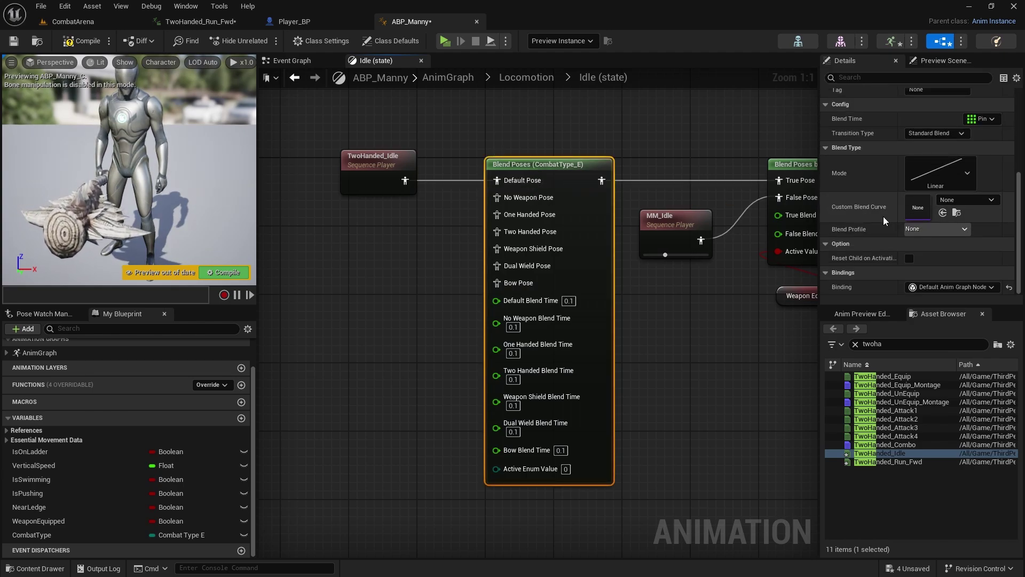
right_click_drag(587, 233, 646, 240)
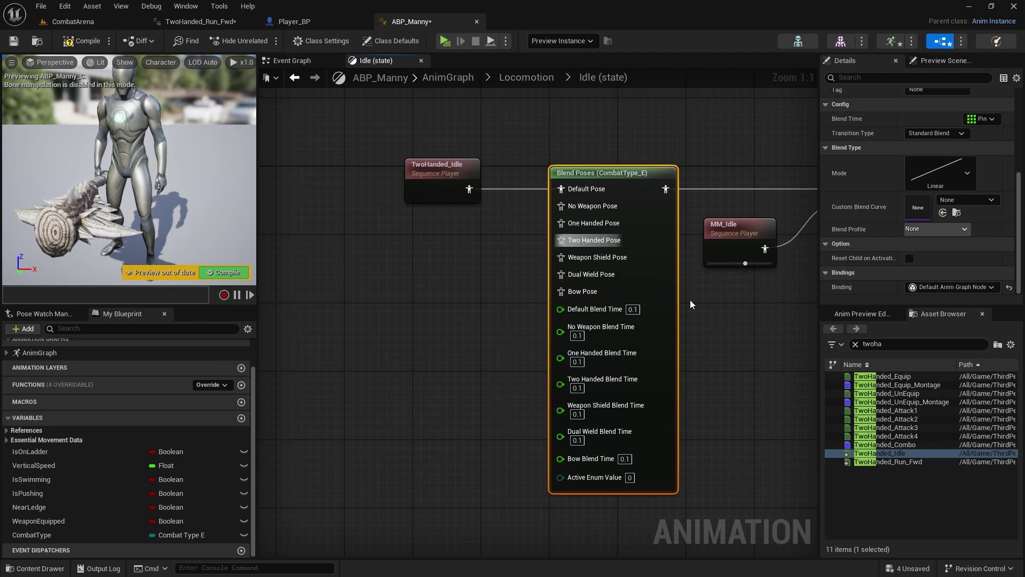
right_click_drag(700, 292, 623, 271)
left_click(380, 169)
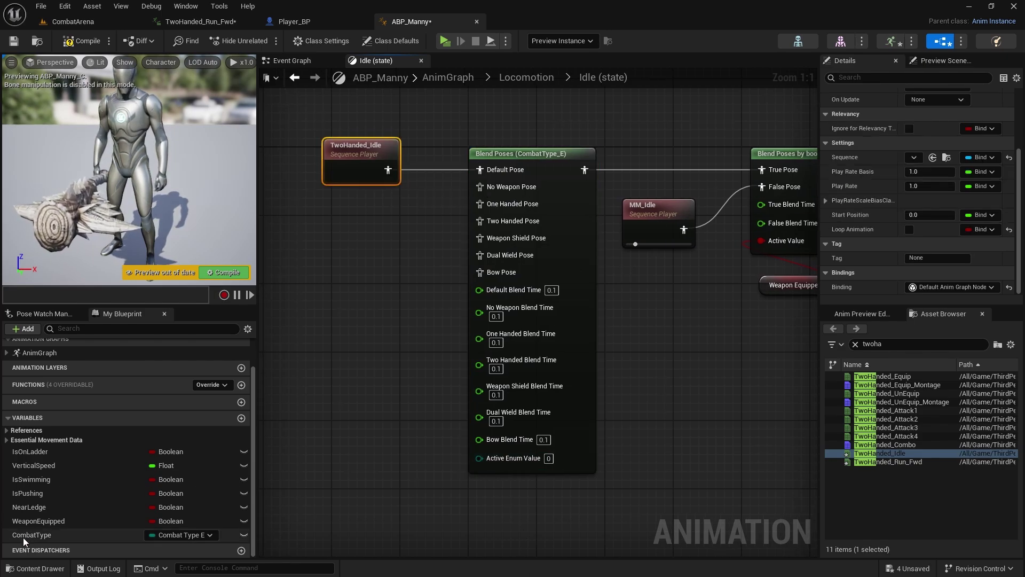
left_click_drag(32, 535, 482, 461)
right_click_drag(482, 461, 555, 255)
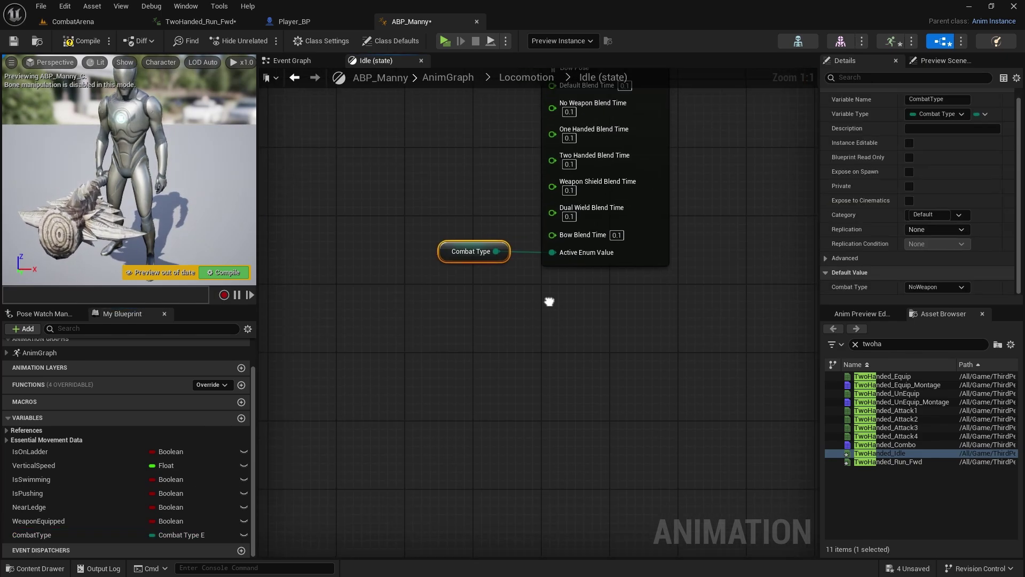
left_click_drag(496, 251, 404, 325)
right_click_drag(405, 325, 347, 554)
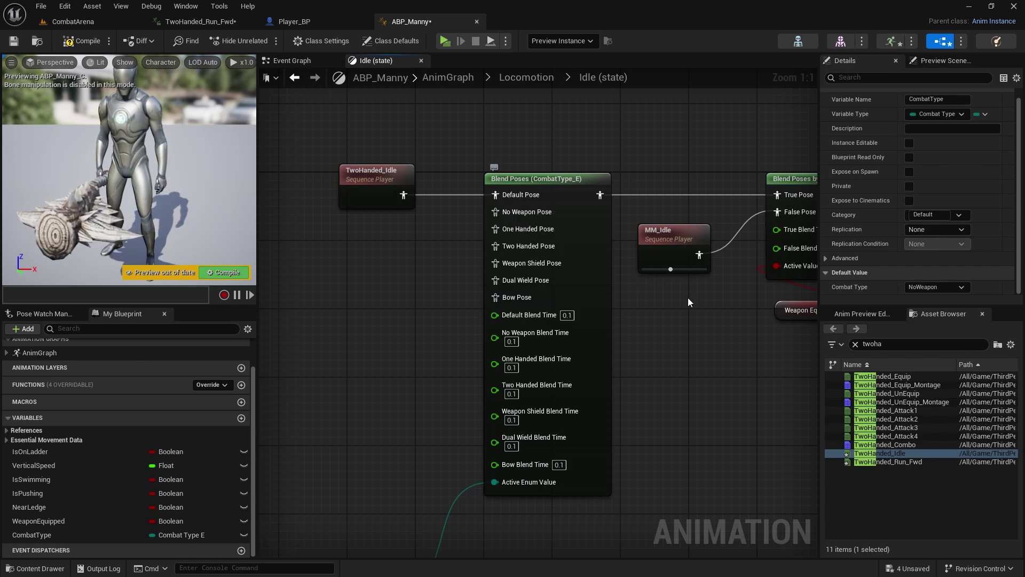
right_click_drag(688, 297, 623, 283)
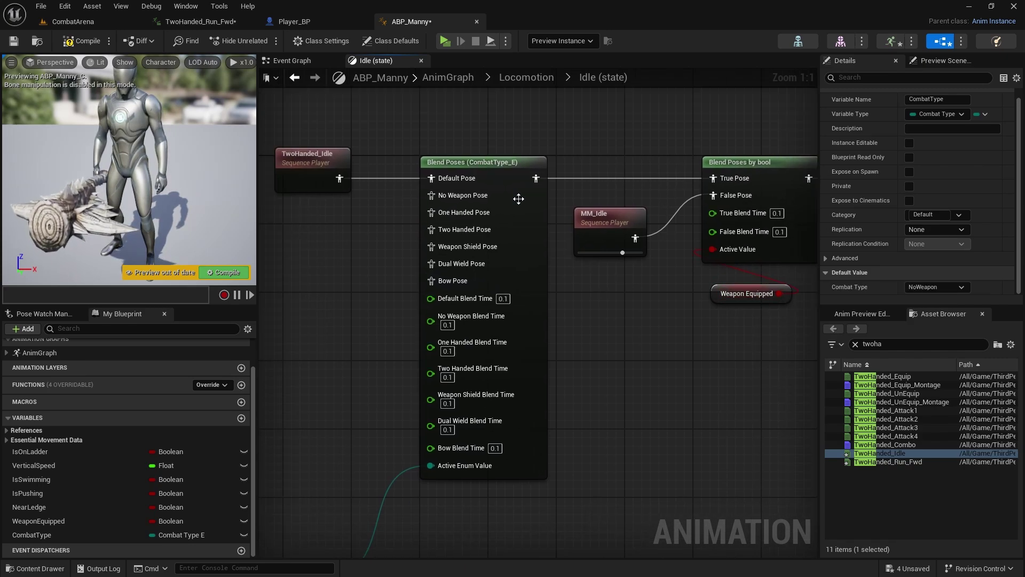
right_click_drag(482, 228, 623, 211)
left_click(443, 139)
left_click(425, 194)
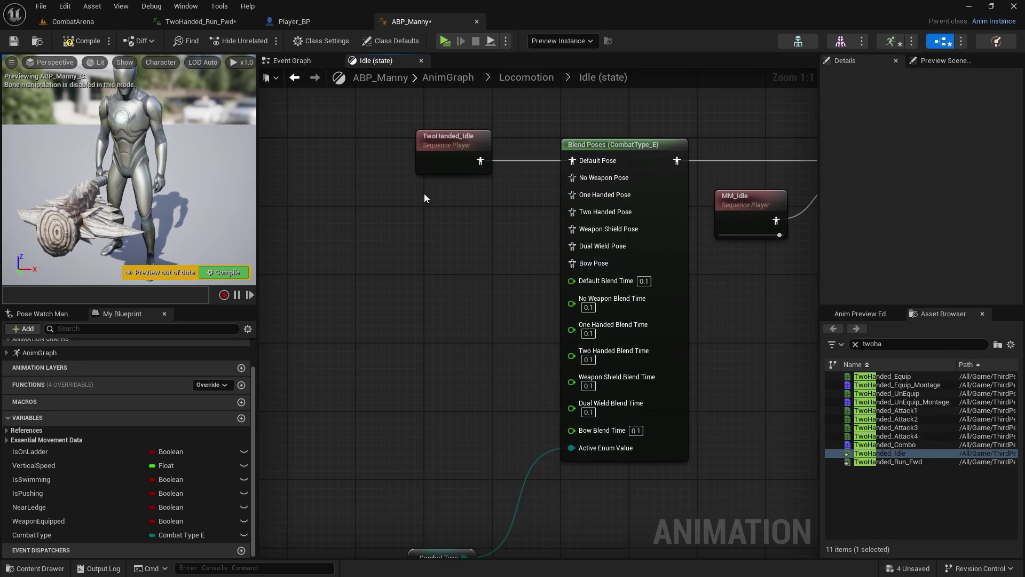
- Paste three TwoHanded_Idle players below the first, connecting two to No Weapon Pose and One Handed Pose and leaving the third unconnected
key("ctrl+v")
left_click_drag(483, 222, 587, 176)
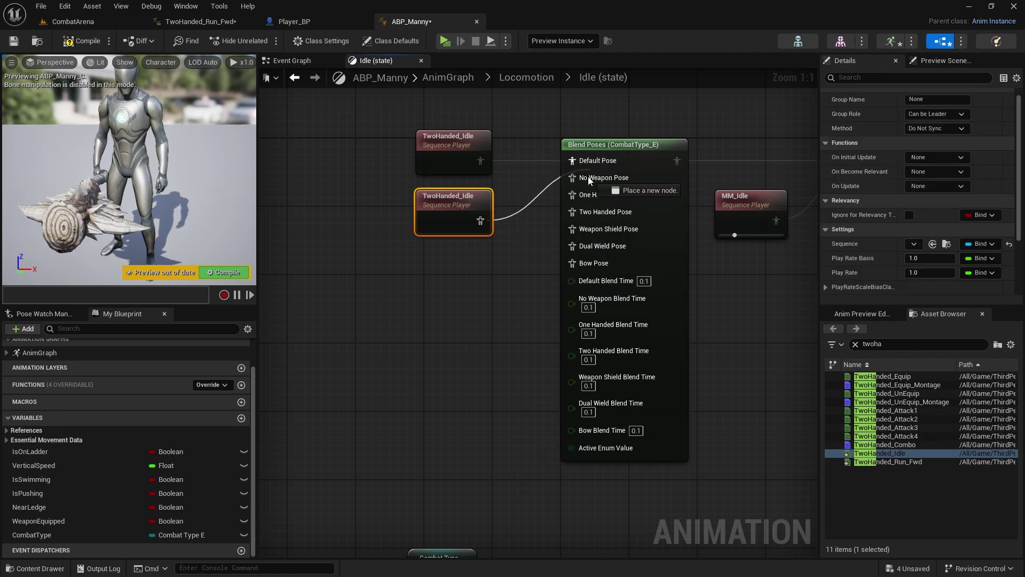
key("ctrl+v")
left_click_drag(480, 289, 572, 195)
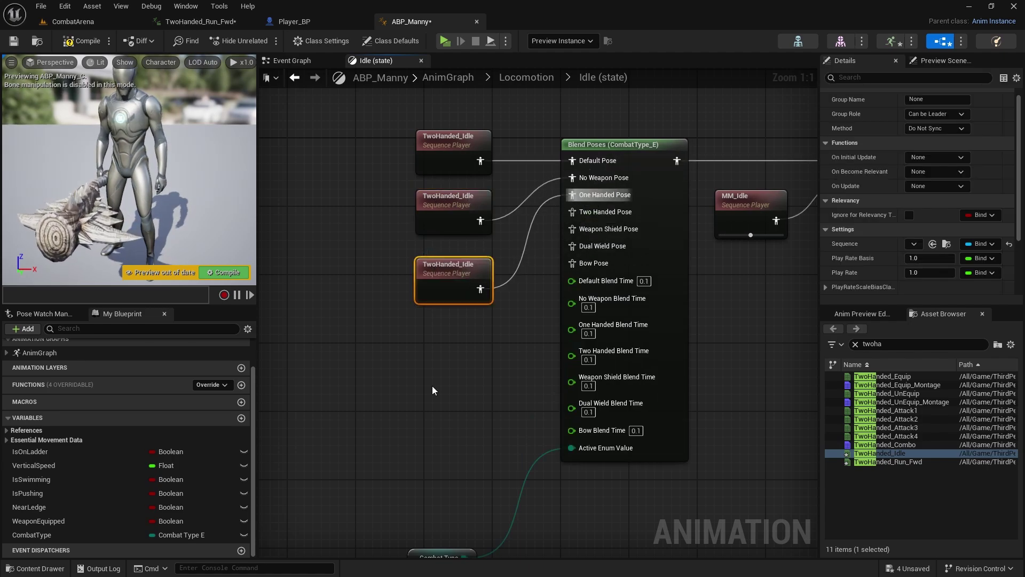
left_click(431, 385)
key("ctrl+v")
left_click_drag(483, 358, 459, 368)
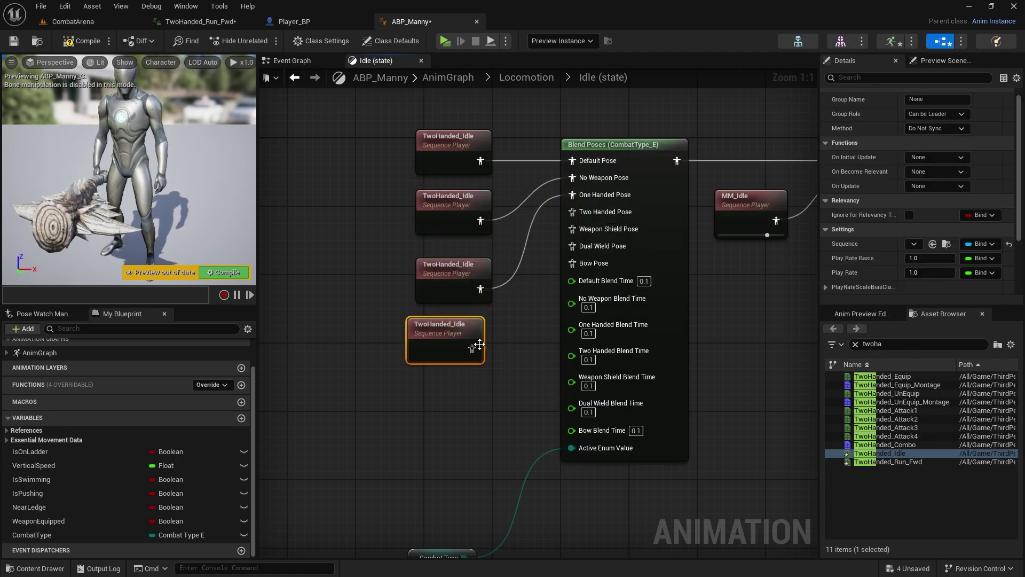
left_click_drag(481, 288, 606, 212)
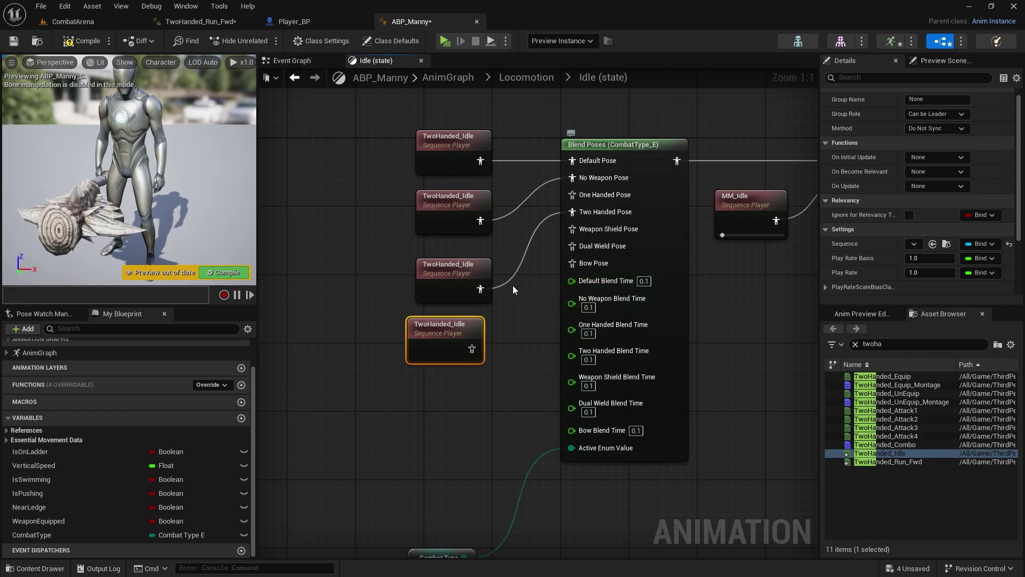
left_click(512, 277, "alt")
left_click_drag(481, 289, 571, 194)
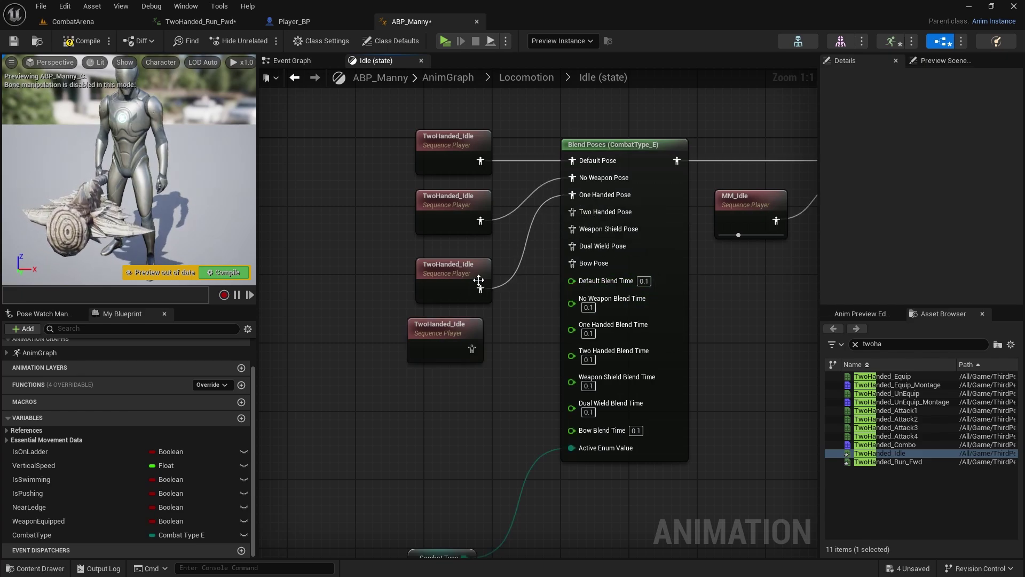
- Align the unconnected TwoHanded_Idle player with its column, then paste two more copies and connect them to Two Handed Pose and Weapon Shield Pose
left_click_drag(447, 329, 456, 329)
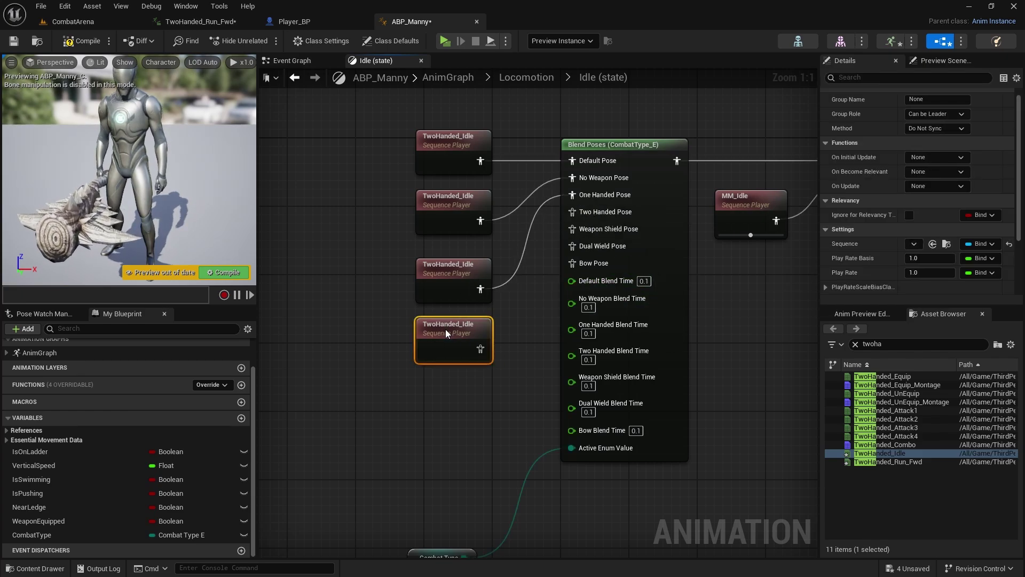
left_click(438, 385)
key("ctrl+v")
left_click_drag(451, 392, 434, 383)
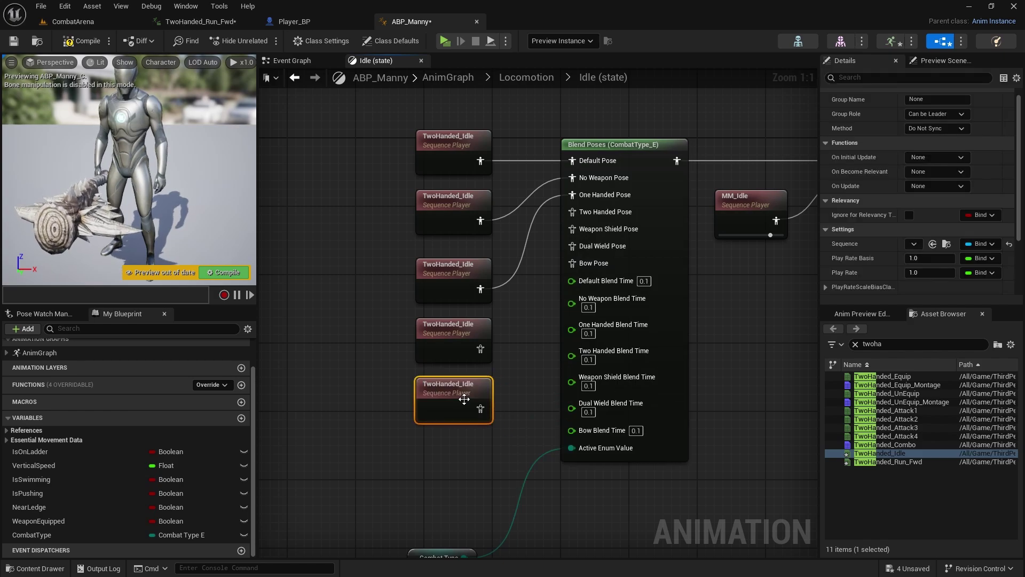
left_click_drag(481, 409, 575, 212)
right_click_drag(439, 464, 453, 354)
left_click(450, 355)
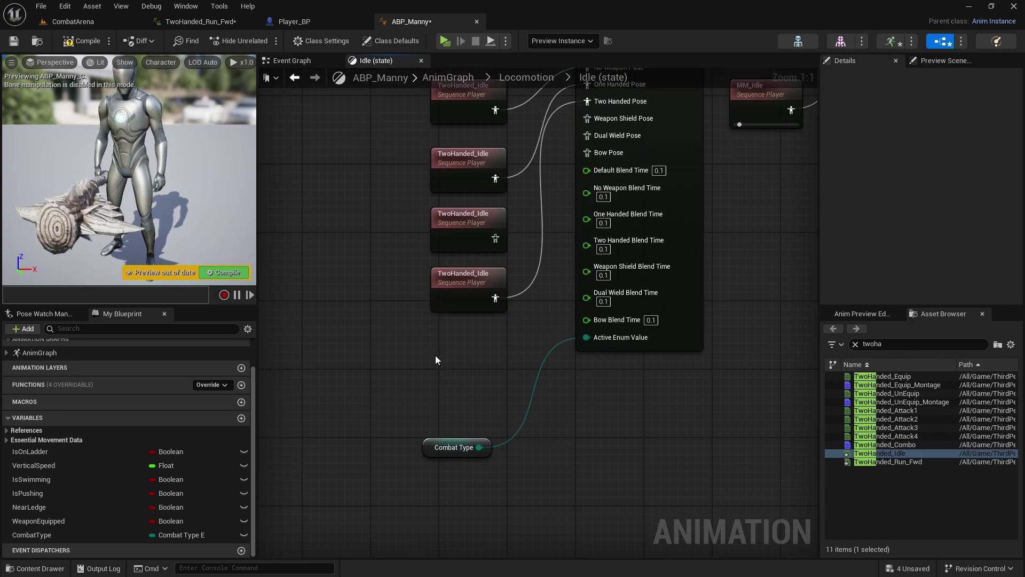
key("ctrl+v")
left_click_drag(500, 365, 588, 118)
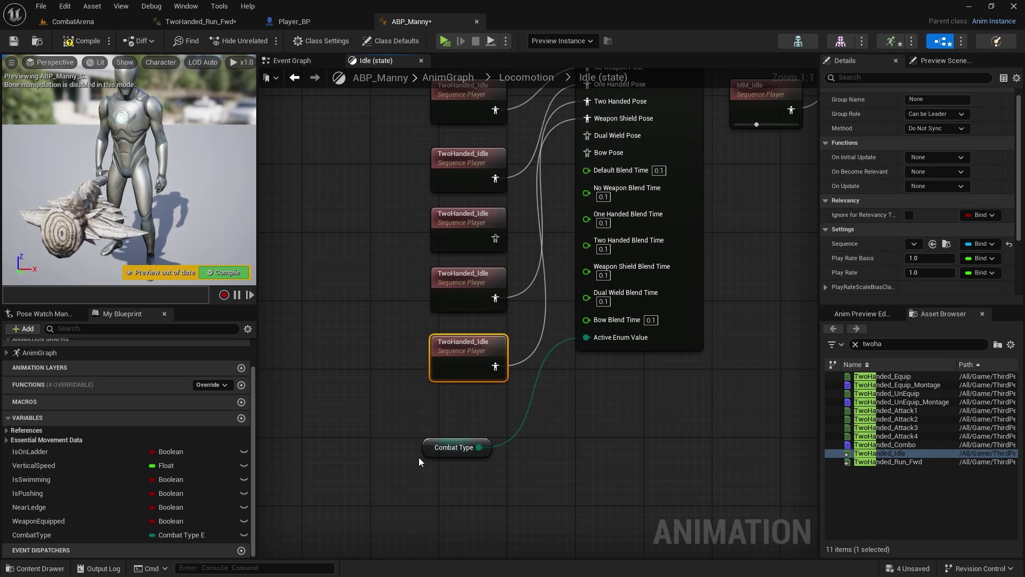
- Move the Combat Type getter beneath the blend node and paste two TwoHanded_Idle players connected to Dual Wield Pose and Bow Pose
left_click_drag(459, 452, 680, 426)
right_click_drag(522, 405, 514, 468)
left_click(456, 415)
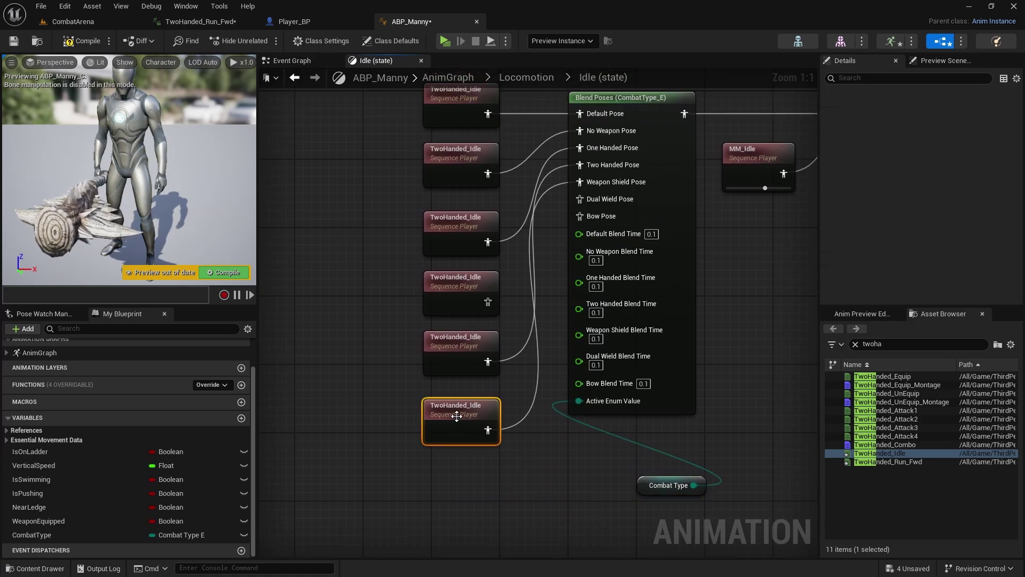
key("ctrl+v")
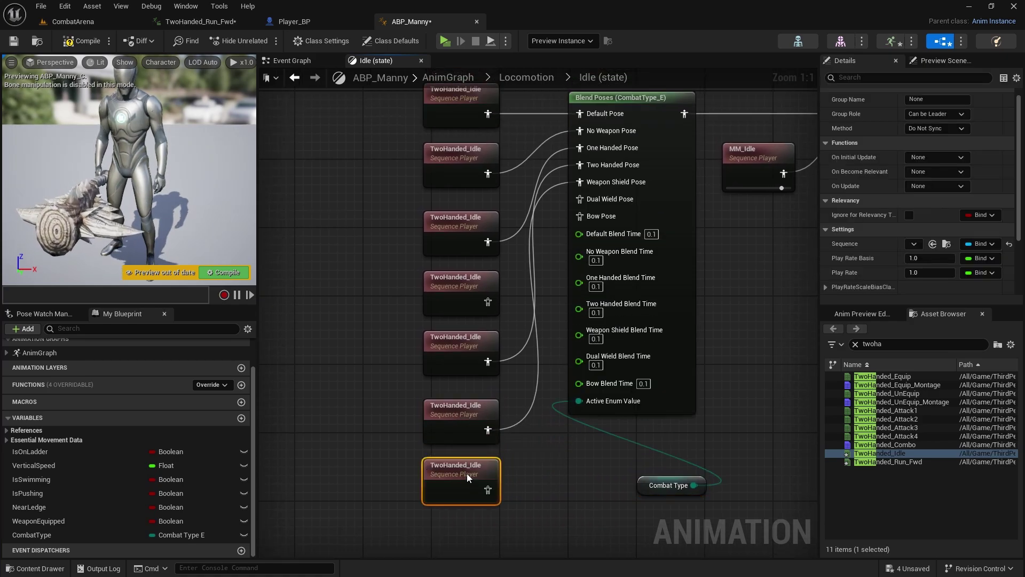
left_click_drag(488, 490, 582, 199)
right_click_drag(542, 477, 540, 370)
key("ctrl+v")
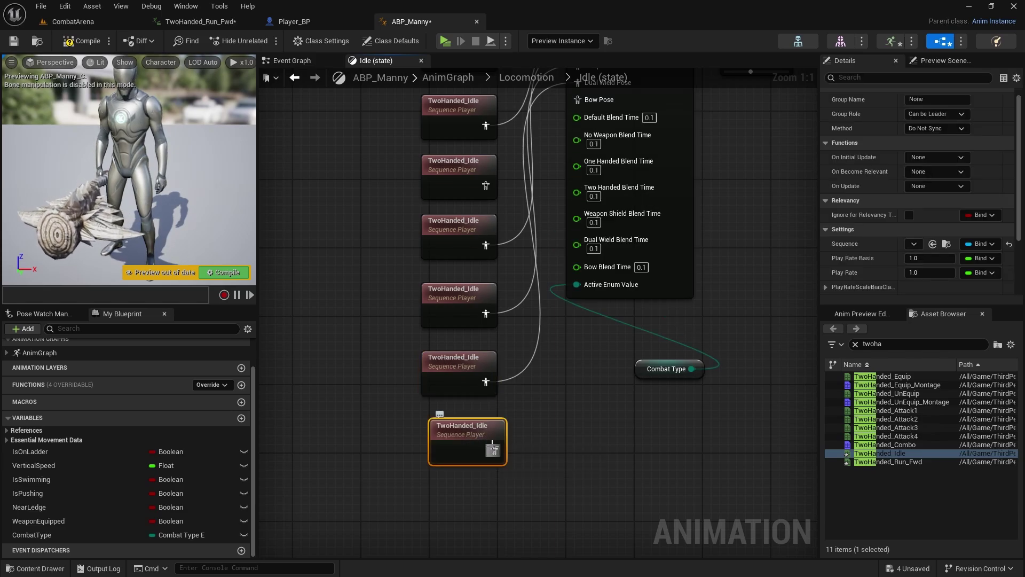
left_click_drag(492, 448, 585, 100)
- Compile and save ABP_Manny
scroll(584, 102, "down", 3)
right_click_drag(553, 384, 448, 438)
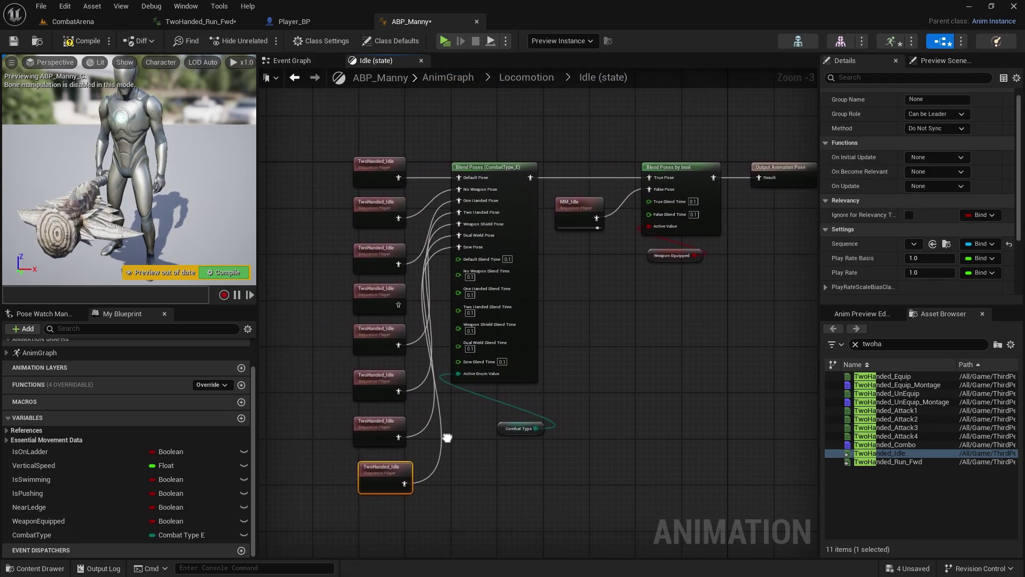
scroll(658, 287, "up", 1)
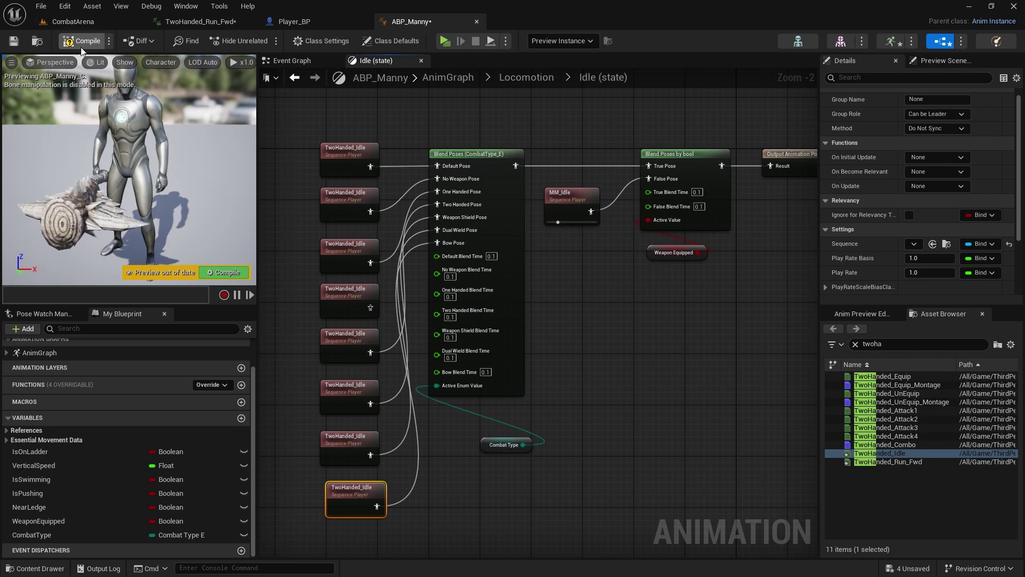
left_click(14, 41)
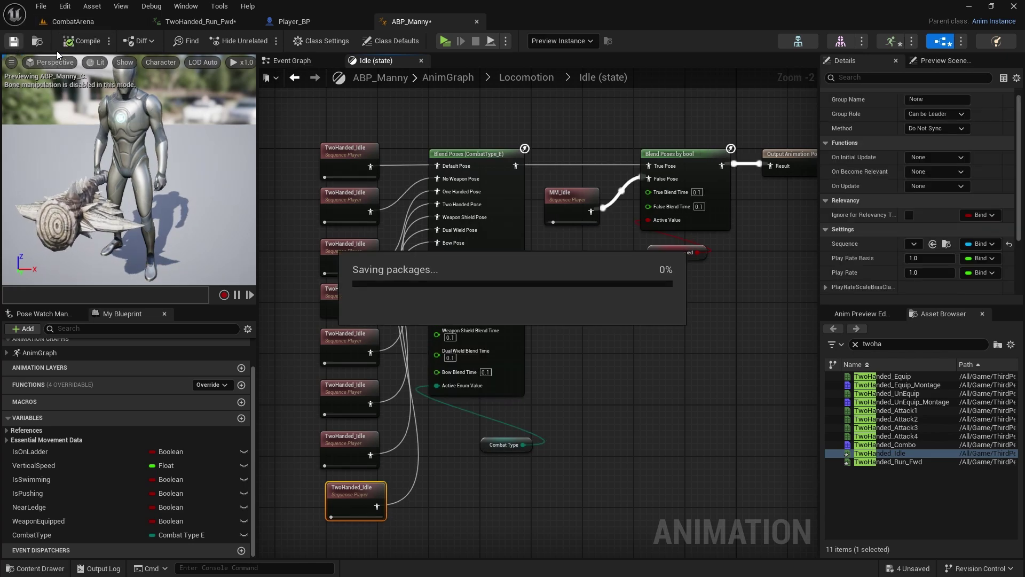
- Play the CombatArena level, loot the weapons on the platform and check the equipped two-handed club in the inventory
left_click(73, 22)
left_click(264, 40)
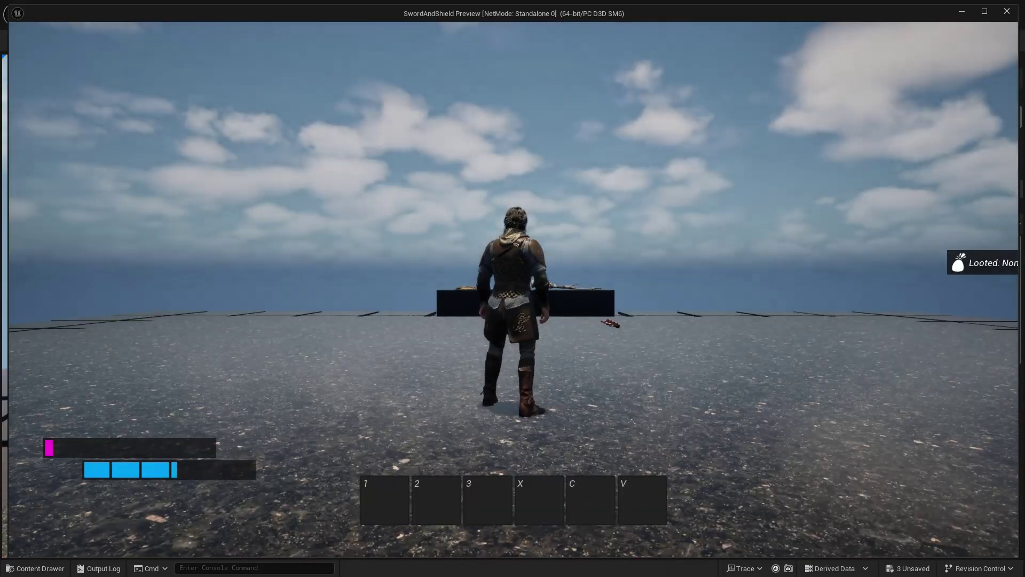
key("w")
key("e")
key("e")
key("e")
key("e")
key("e")
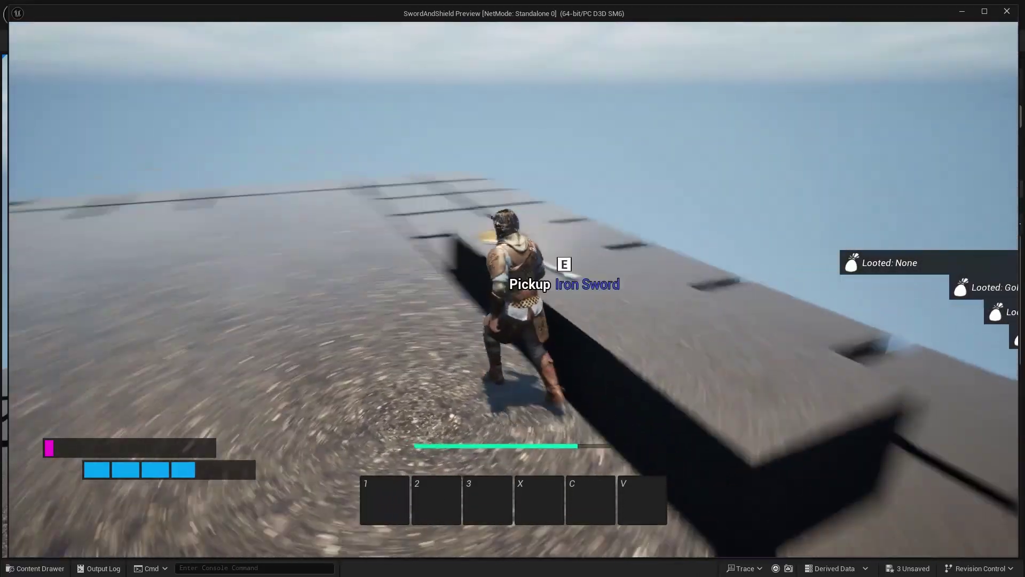
key("Tab")
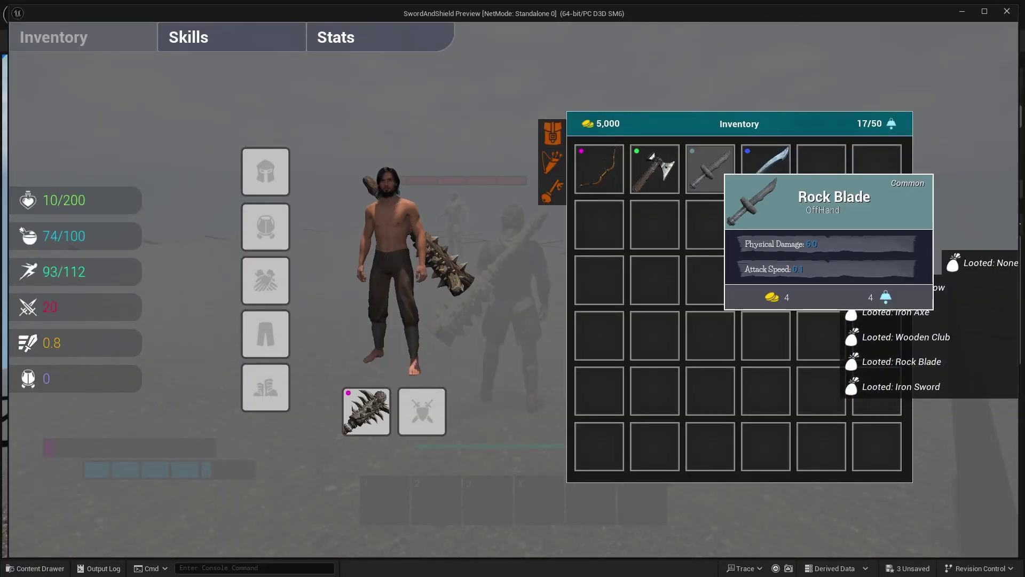
key("Tab")
- Draw the two-handed club and run around the arena to check the idle and run animations, then end the play session
key("r")
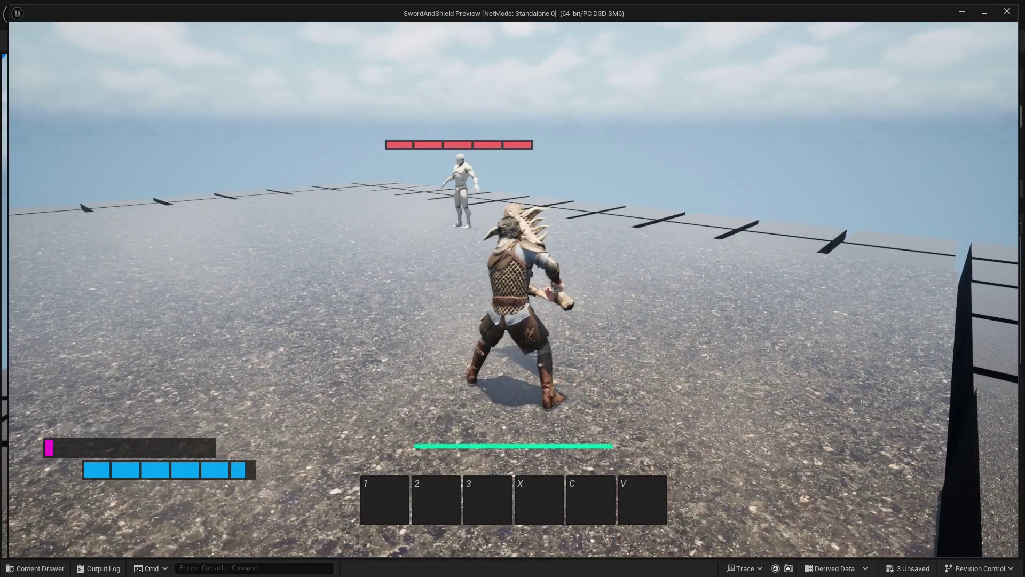
key("w")
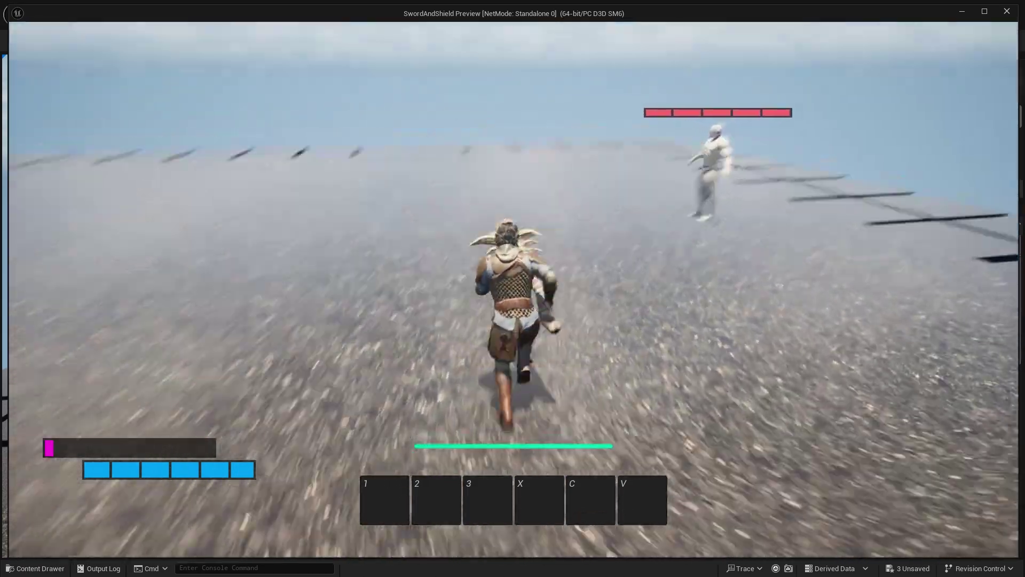
key("w")
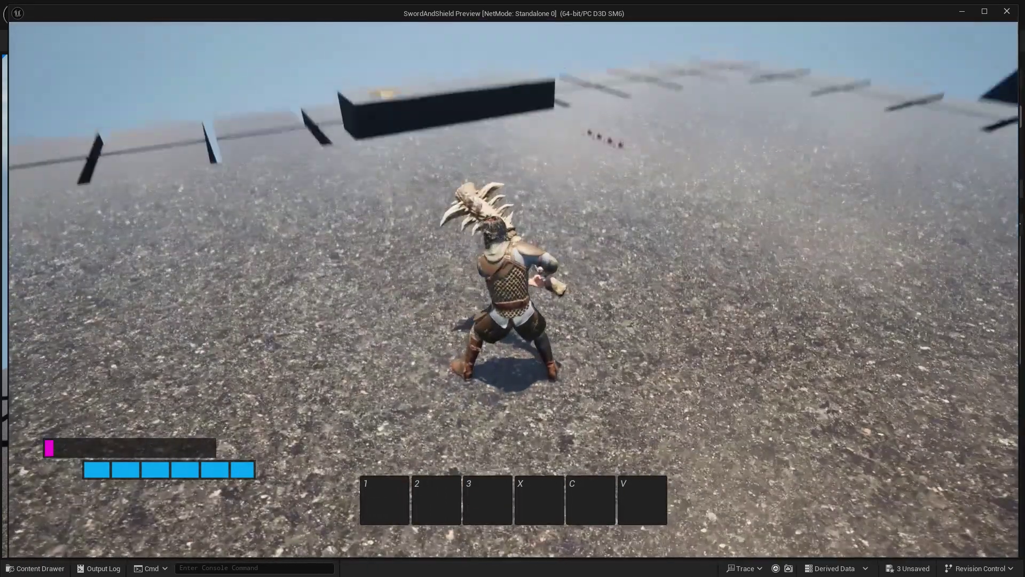
key("w")
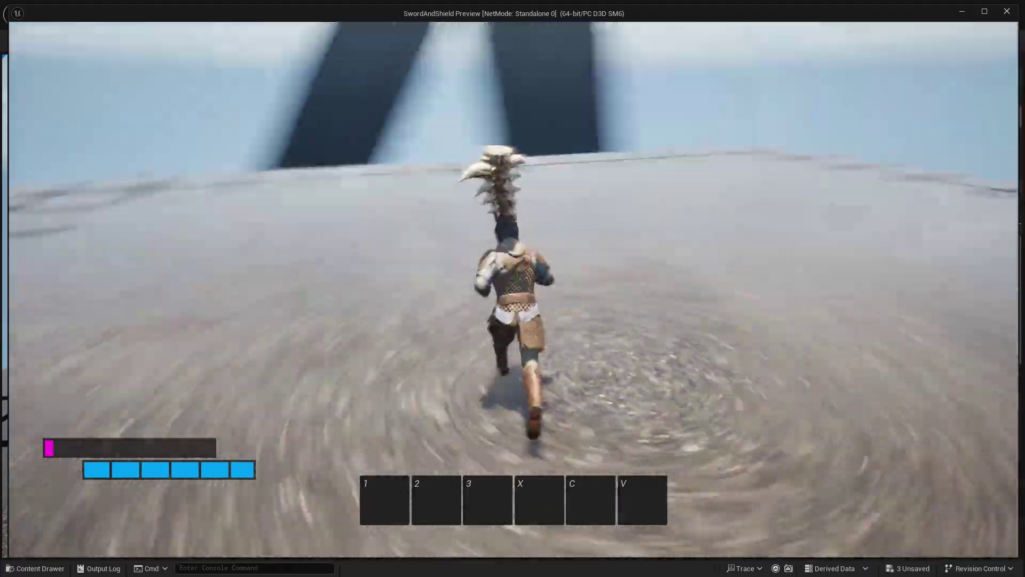
key("w")
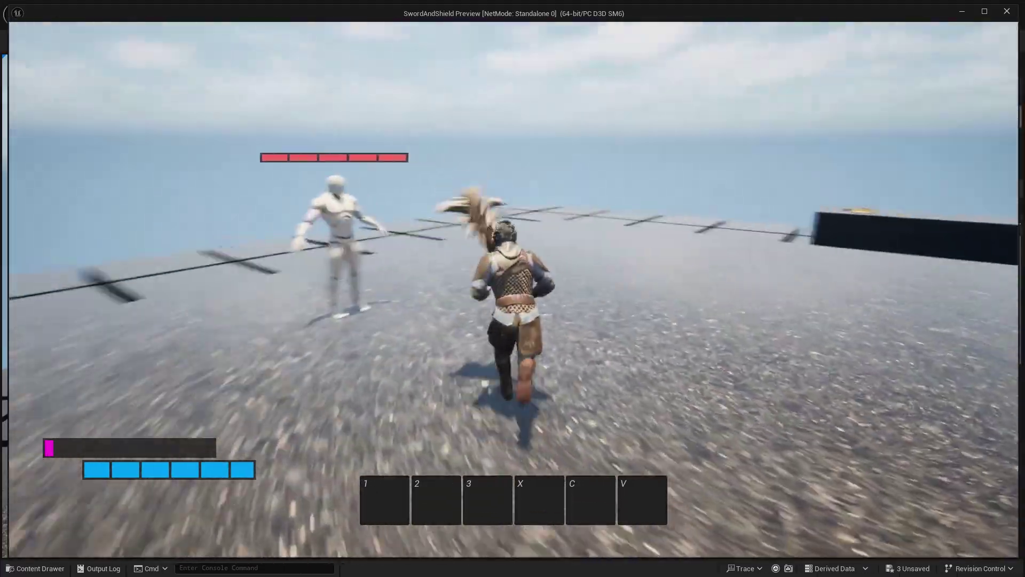
key("w")
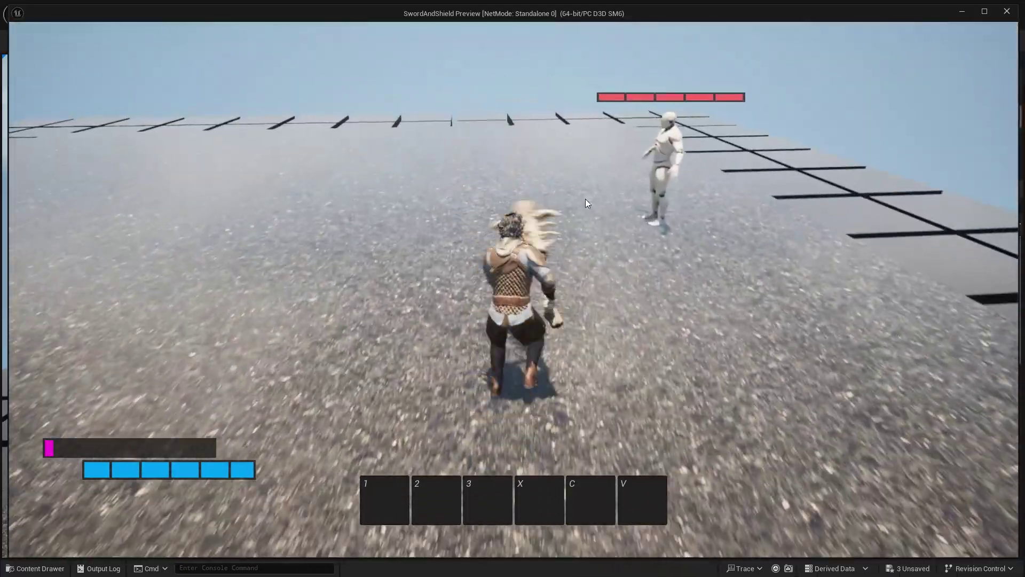
key("Escape")
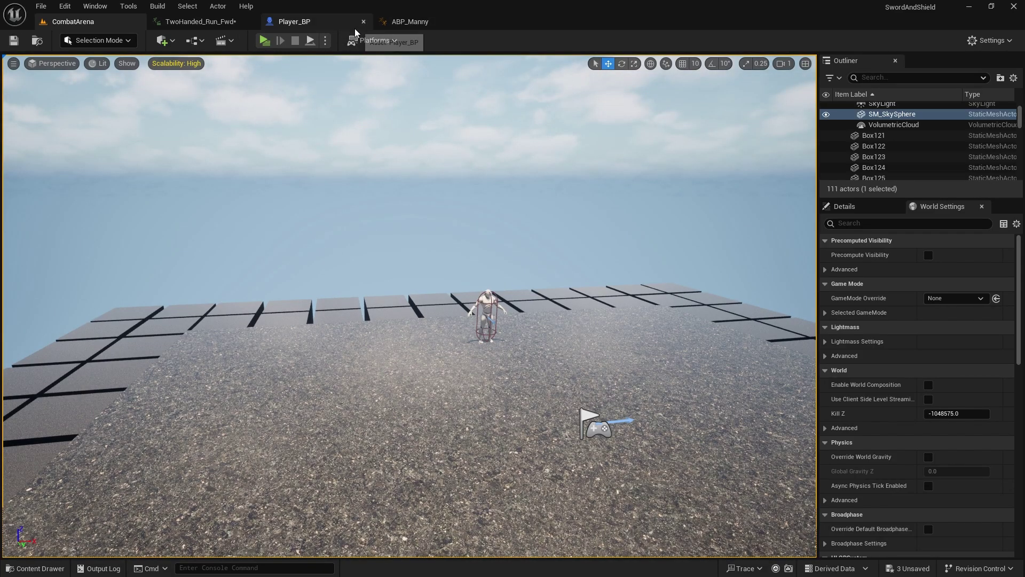
- Return to ABP_Manny and open the Walk / Run state of the Locomotion state machine
left_click(412, 21)
scroll(639, 293, "down", 3)
right_click_drag(638, 293, 549, 290)
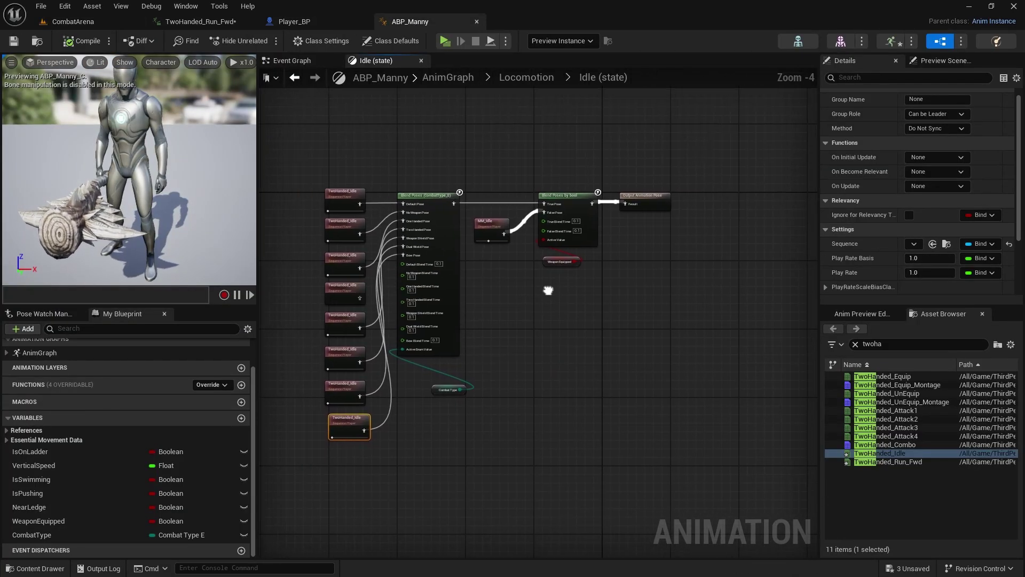
left_click(522, 78)
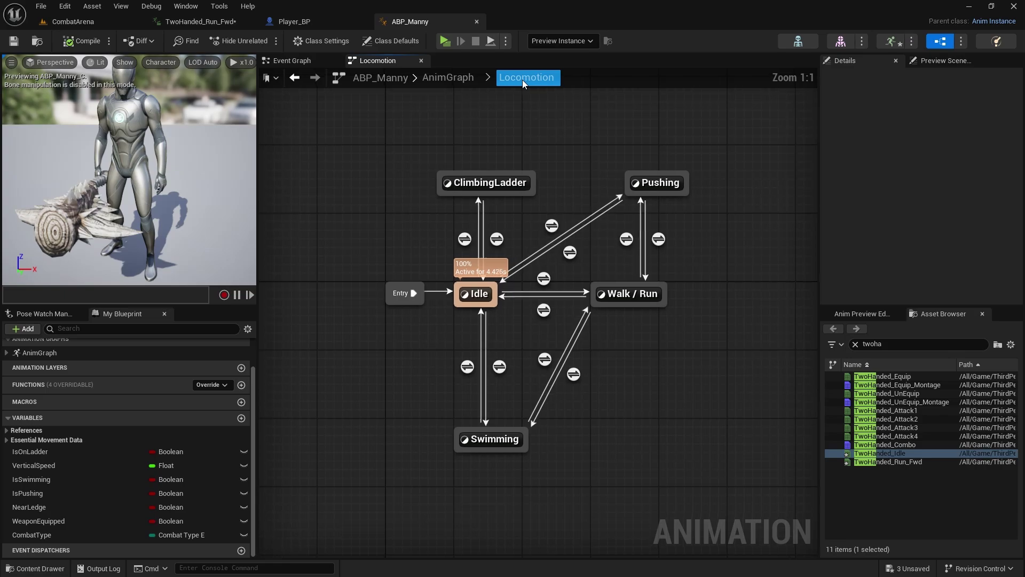
left_click(622, 300)
double_click(622, 300)
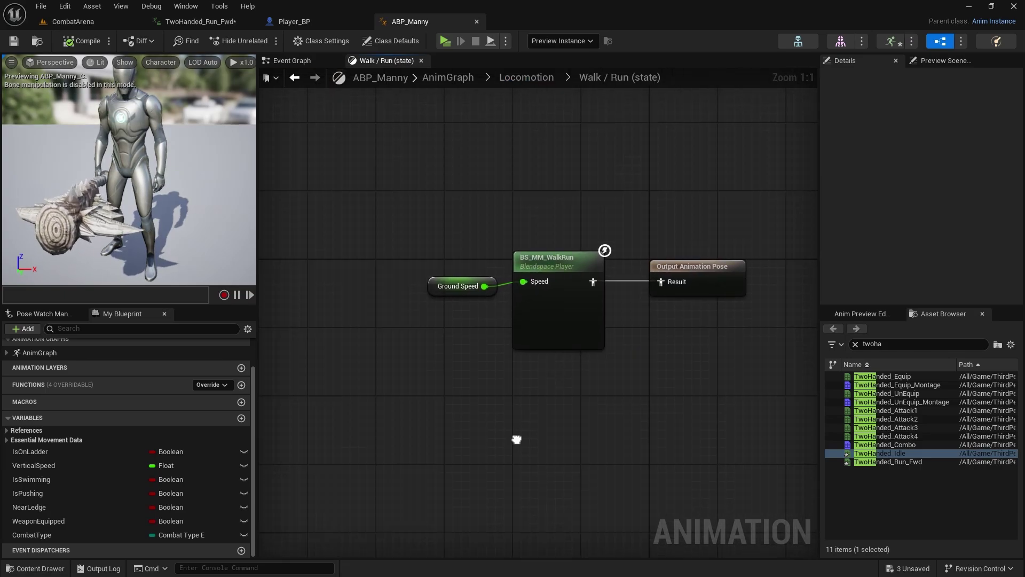
- Disconnect BS_MM_WalkRun from Output Animation Pose and move it together with its Ground Speed getter out of the way
scroll(516, 436, "down", 1)
right_click_drag(516, 436, 602, 426)
left_click_drag(643, 276, 642, 277)
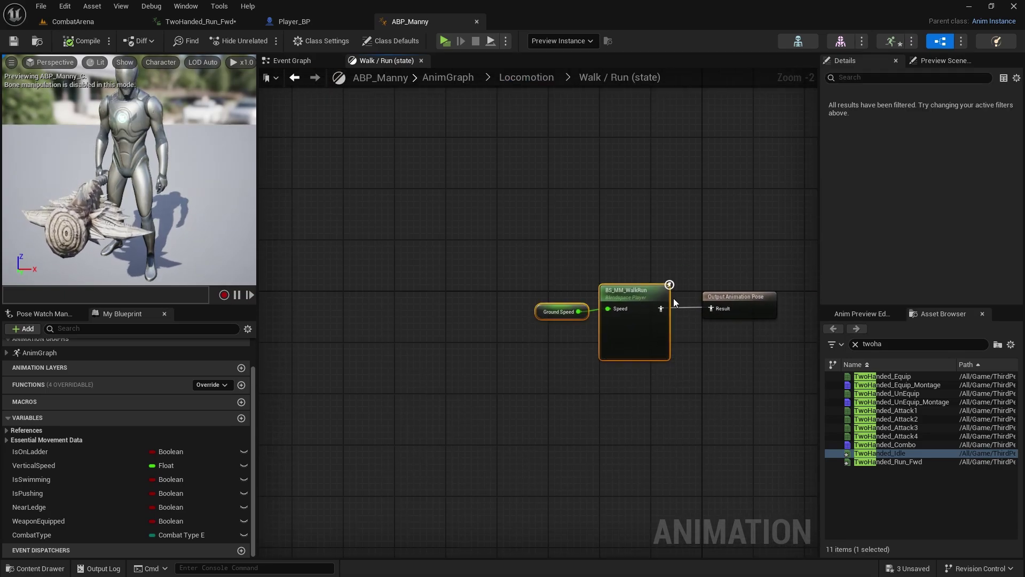
left_click(683, 306)
left_click(683, 305, "alt")
left_click_drag(464, 357, 412, 107)
- Add a Blend Poses by bool node before Output Animation Pose and connect its output pose to Result
right_click_drag(716, 325, 619, 260)
scroll(601, 267, "up", 2)
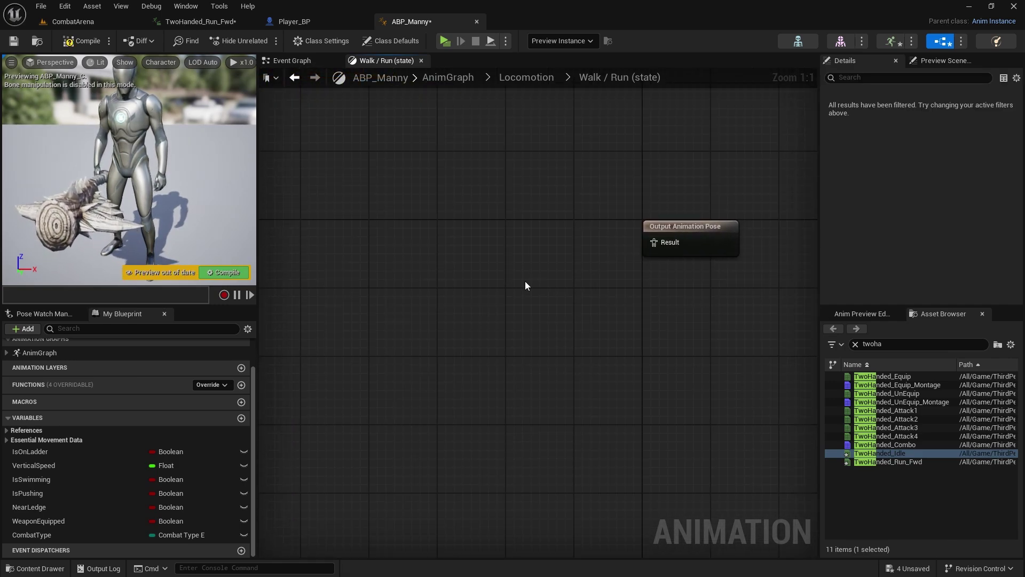
right_click(502, 231)
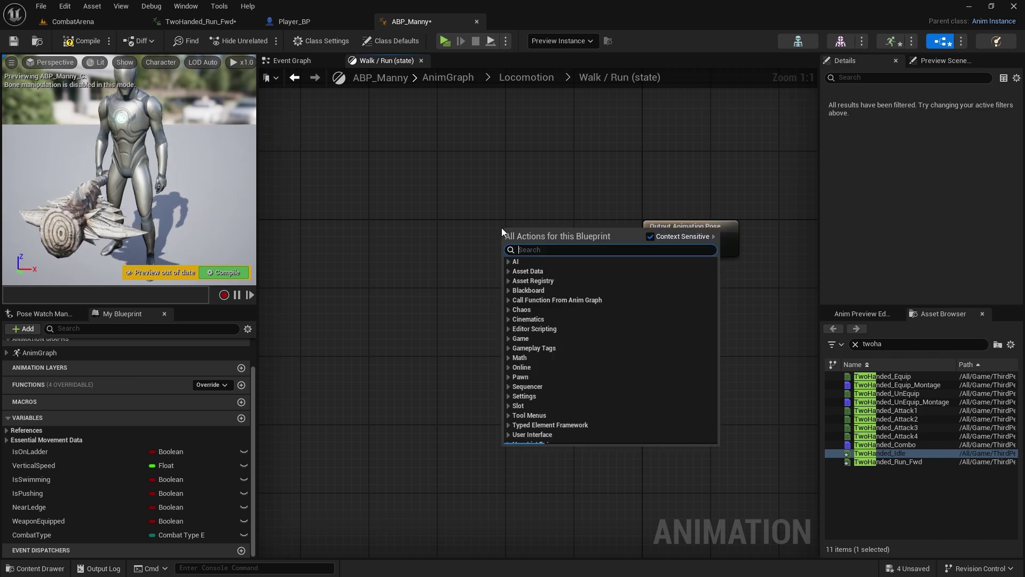
type("blend p")
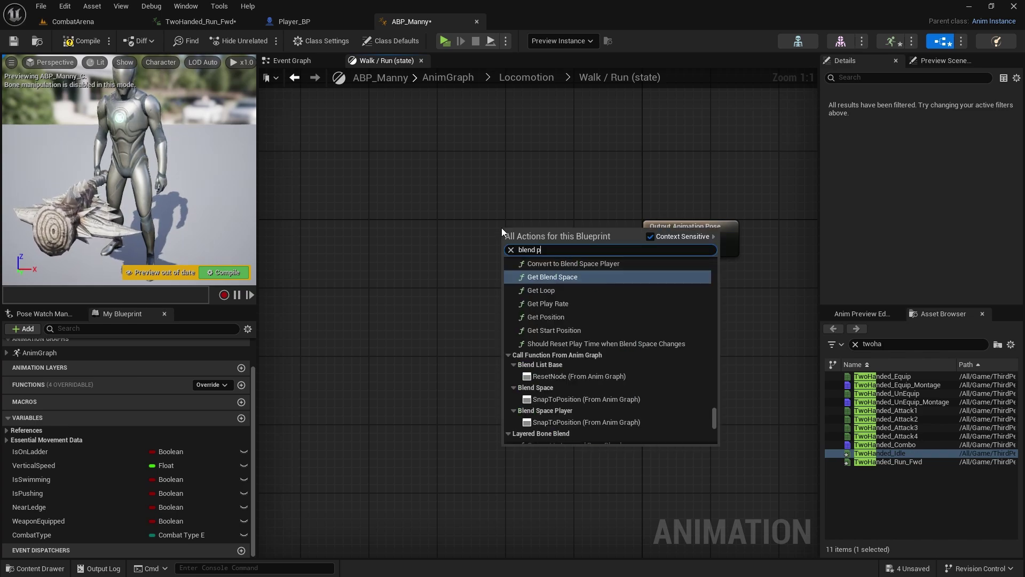
type("oses by bool")
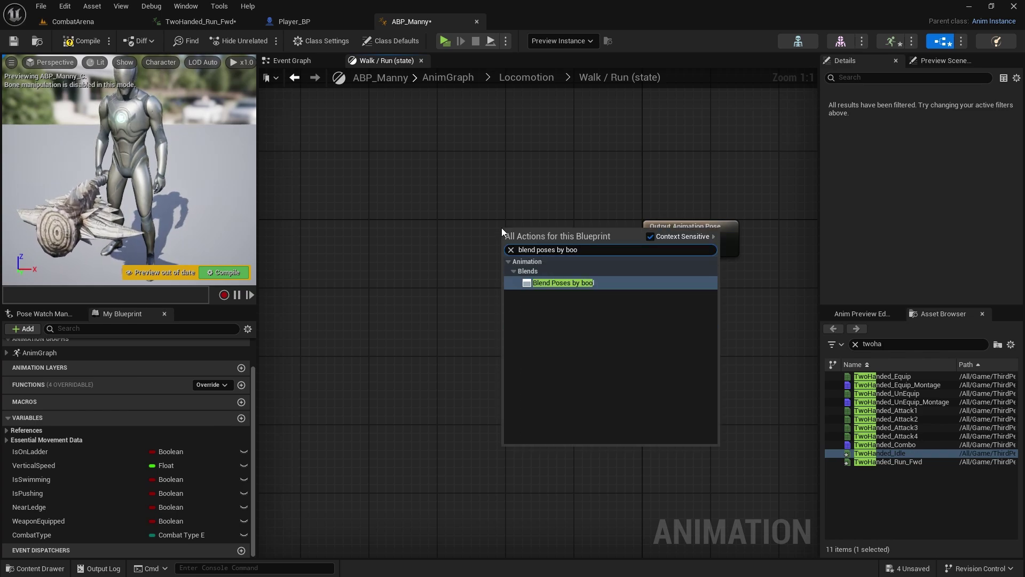
left_click(565, 283)
left_click_drag(490, 228, 558, 230)
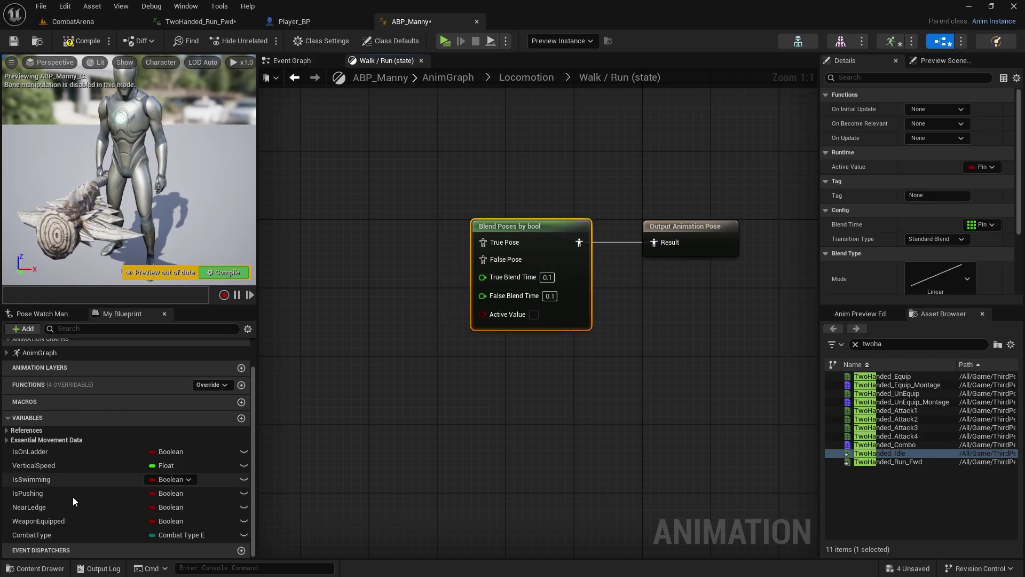
- Add a Weapon Equipped getter, connect it to the Active Value of Blend Poses by bool, and place it below that node
left_click_drag(45, 521, 495, 320)
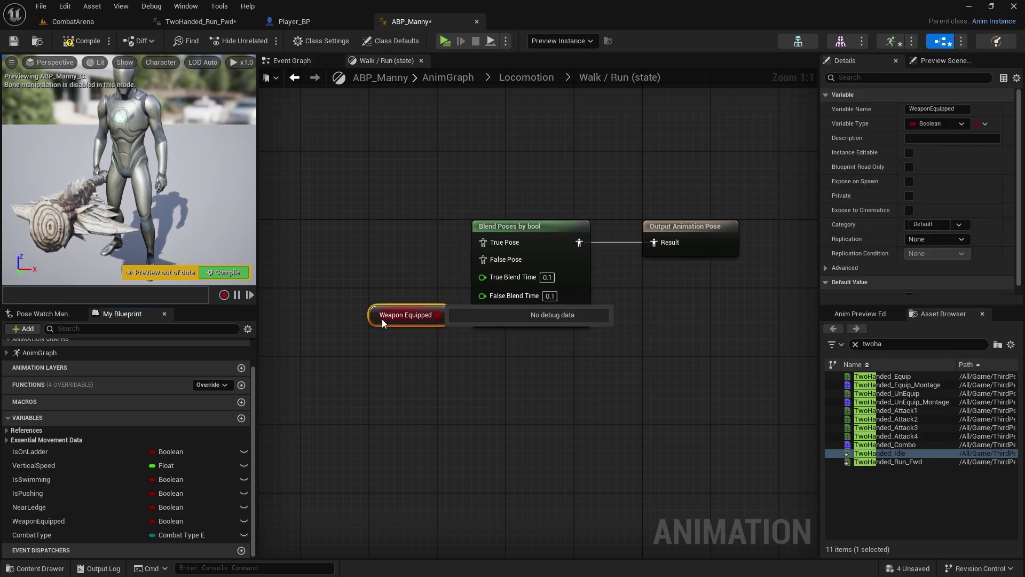
left_click_drag(382, 319, 406, 395)
right_click_drag(367, 323, 510, 340)
scroll(510, 339, "down", 2)
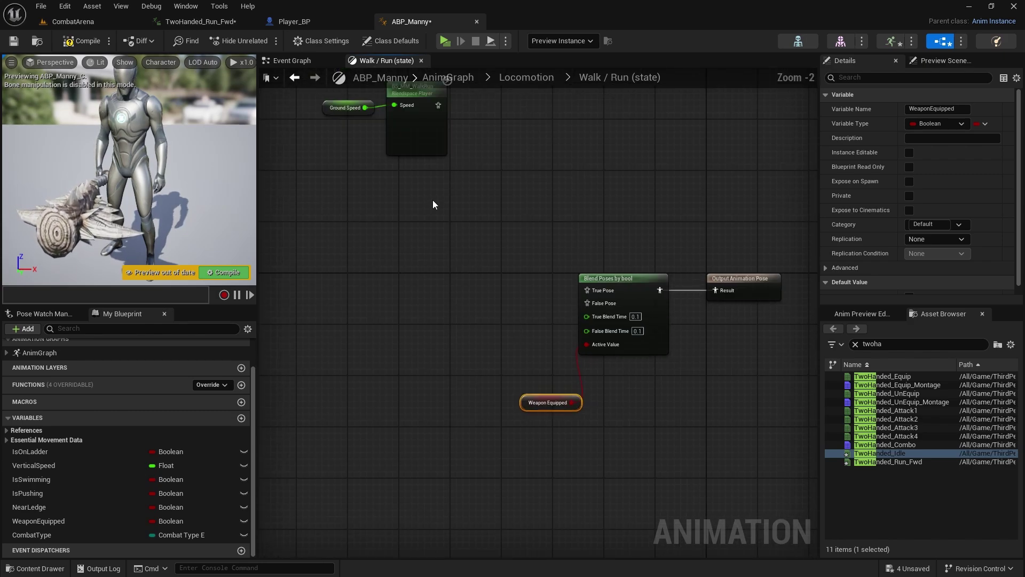
- Move BS_MM_WalkRun and its Ground Speed getter beside Blend Poses by bool and connect the blend space to False Pose
right_click_drag(385, 215, 413, 231)
left_click_drag(354, 174, 442, 108)
left_click_drag(442, 110, 621, 318)
right_click_drag(652, 418, 636, 367)
- Add a Blend Poses (CombatType_E) node to the Walk / Run state graph, ahead of Blend Poses by bool
right_click_drag(503, 252, 588, 262)
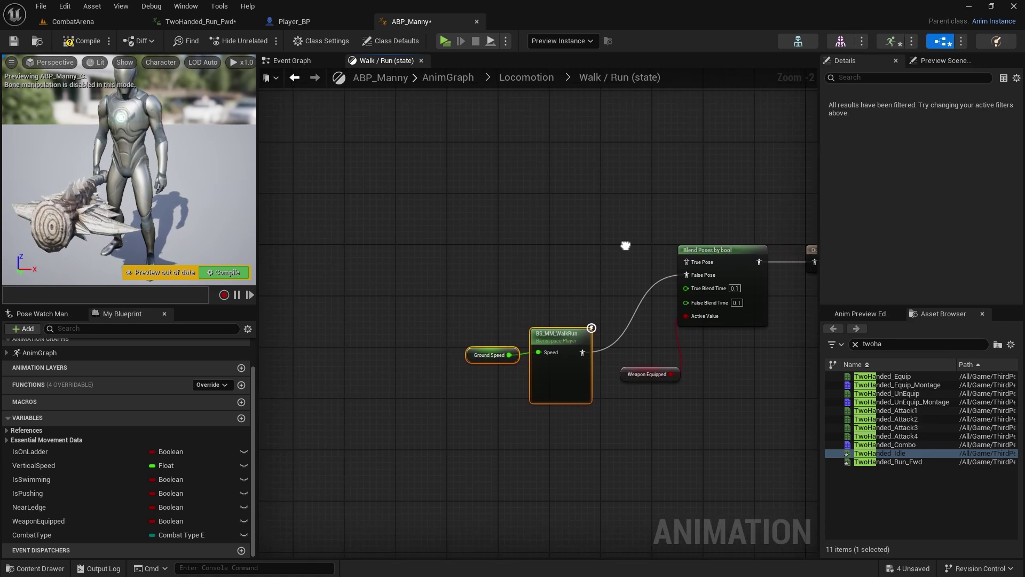
right_click(369, 256)
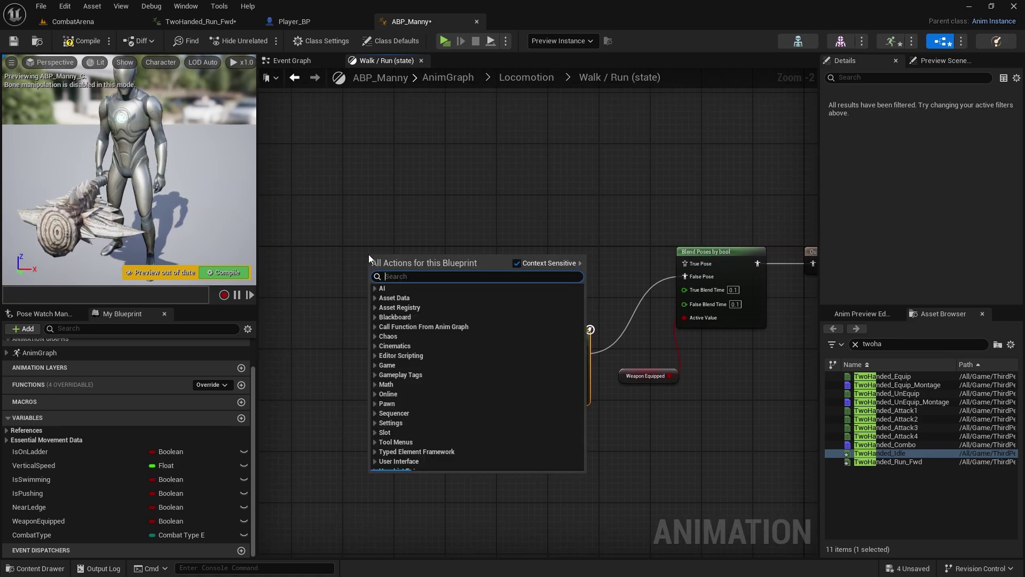
type("blend poses")
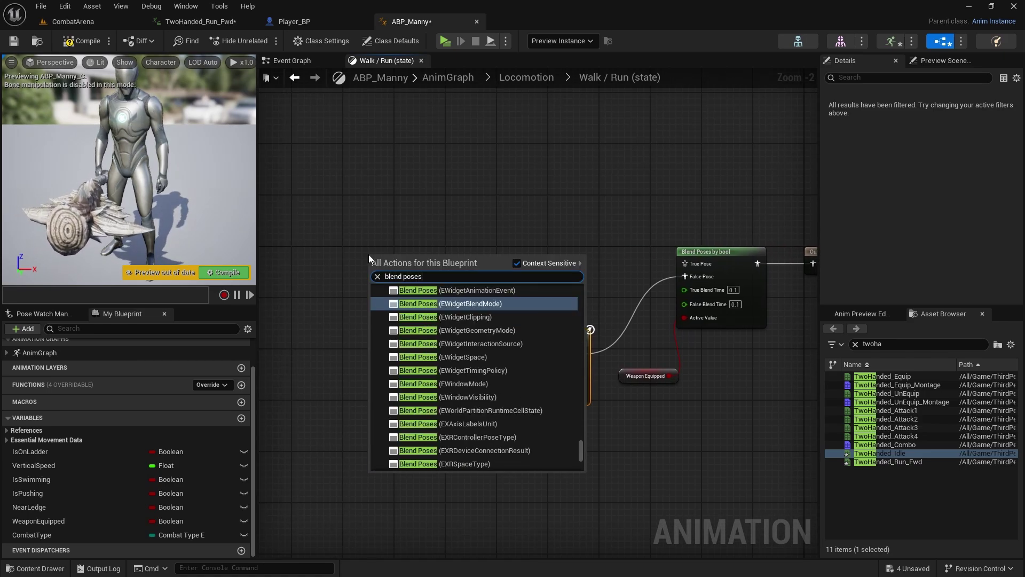
type(" comb")
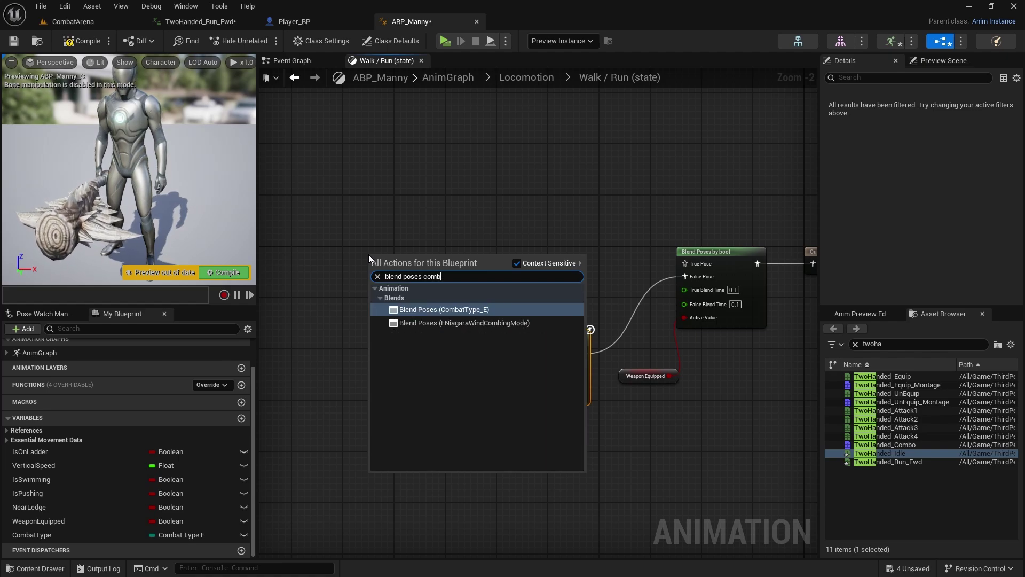
left_click(457, 310)
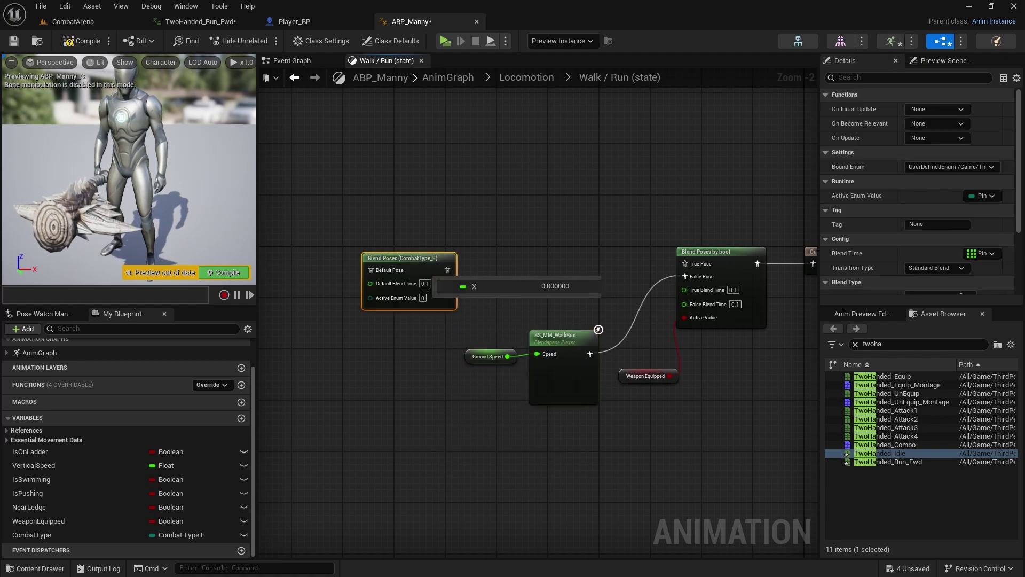
- Add NoWeapon, OneHanded, TwoHanded, WeaponShield, DualWield and Bow pins to Blend Poses (CombatType_E) and connect its output pose to True Pose
right_click(412, 254)
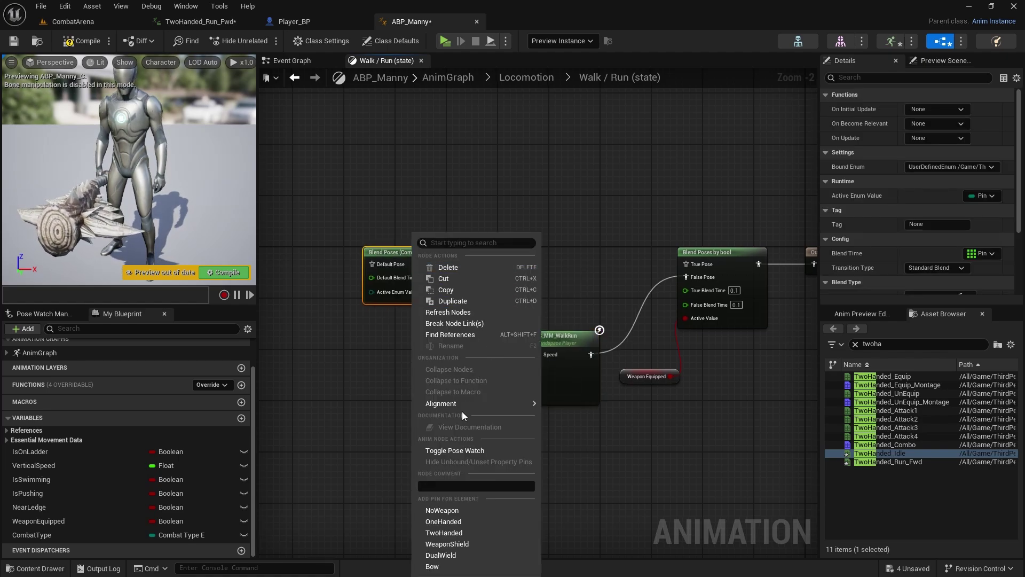
left_click(447, 507)
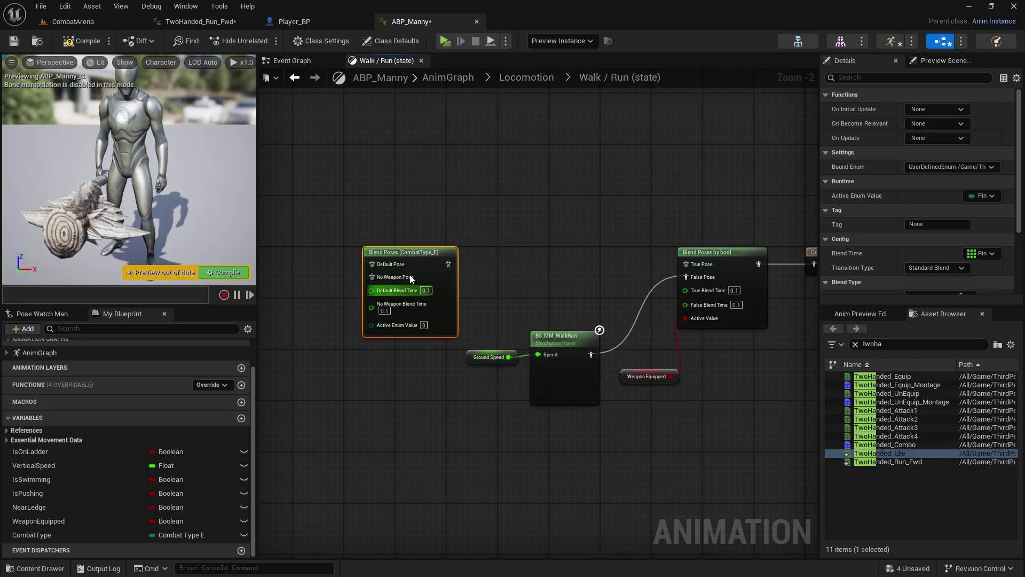
right_click(419, 264)
left_click(458, 522)
right_click(425, 260)
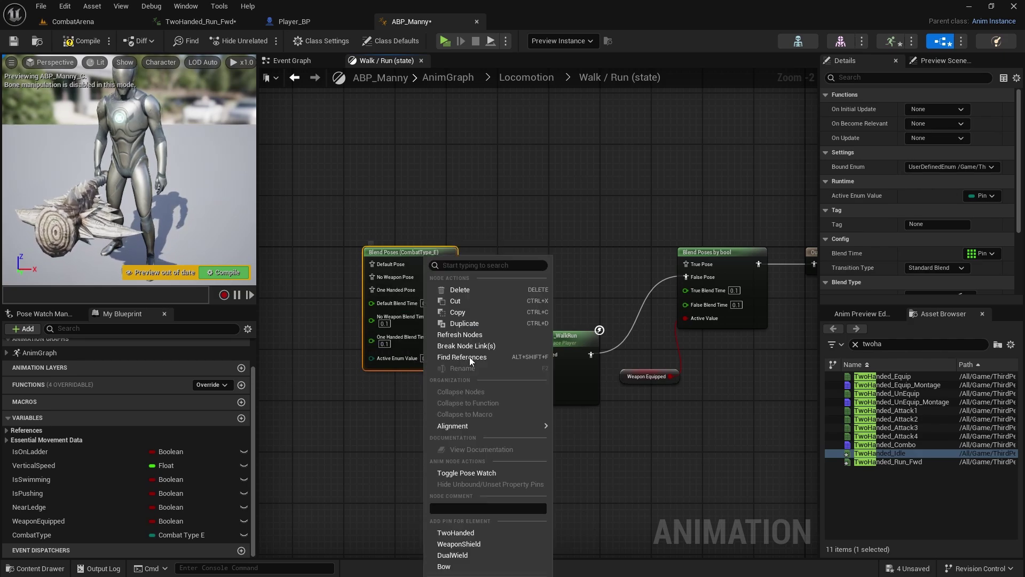
left_click(468, 533)
right_click(428, 258)
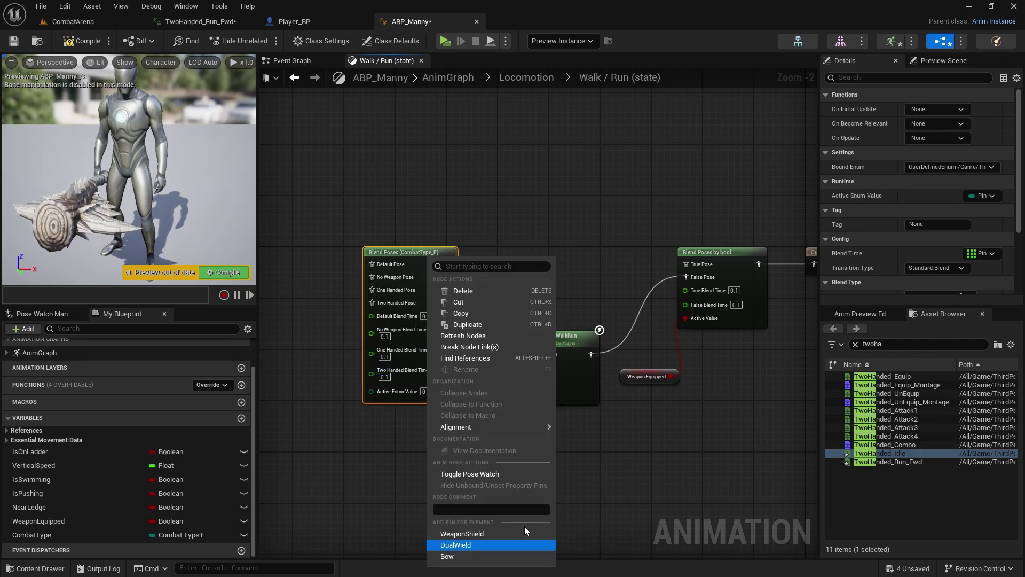
left_click(468, 532)
right_click(428, 260)
left_click(478, 539)
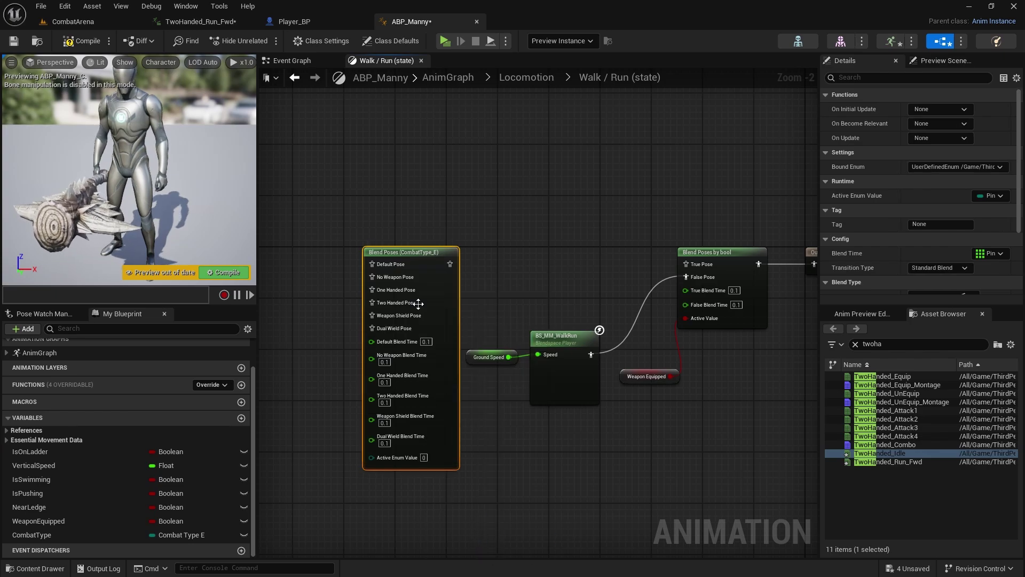
right_click(425, 272)
left_click(449, 539)
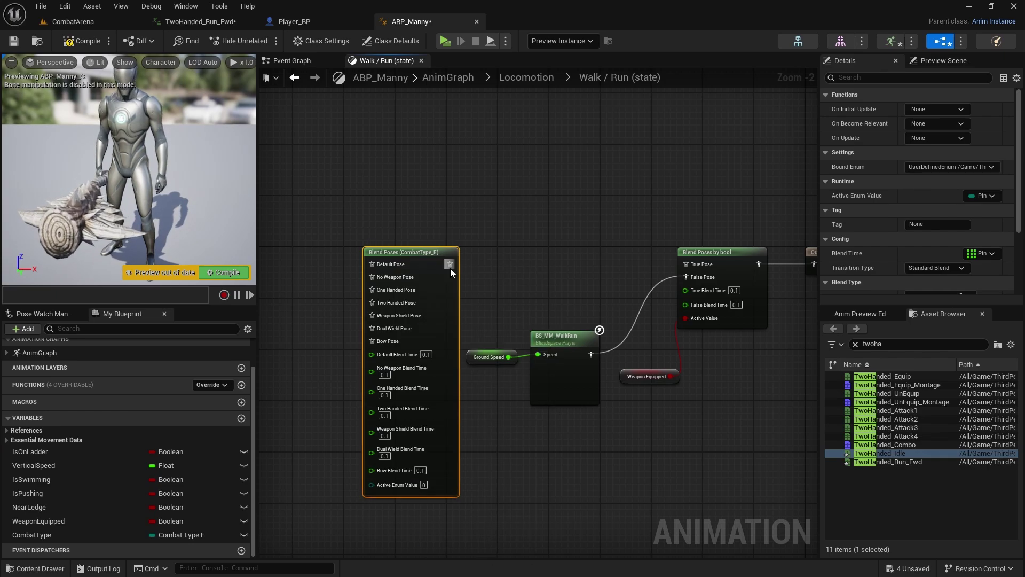
left_click_drag(697, 265, 696, 264)
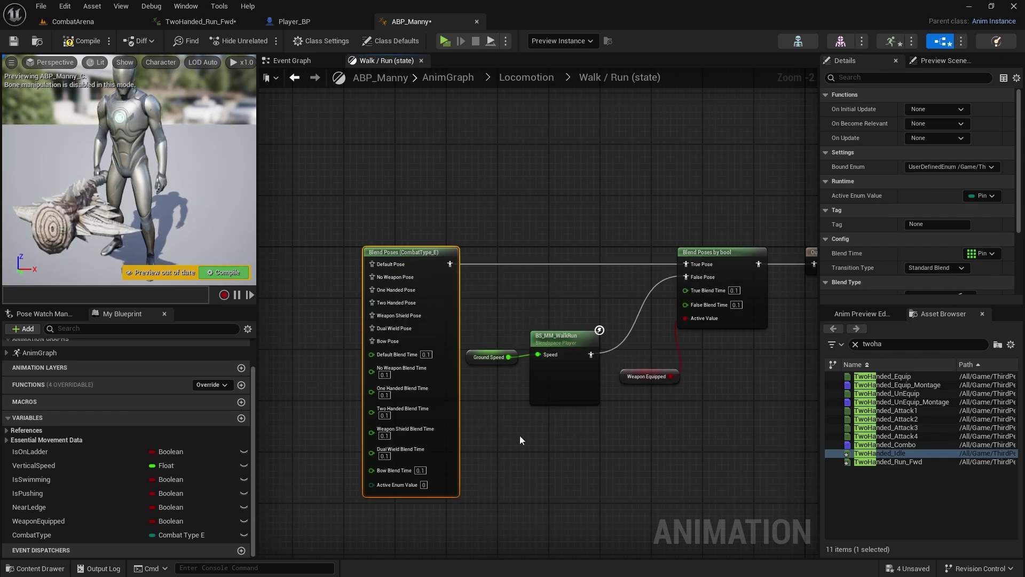
- Open the BS_MM_WalkRun blend space and examine its Speed axis settings and animation samples
right_click_drag(520, 435, 678, 384)
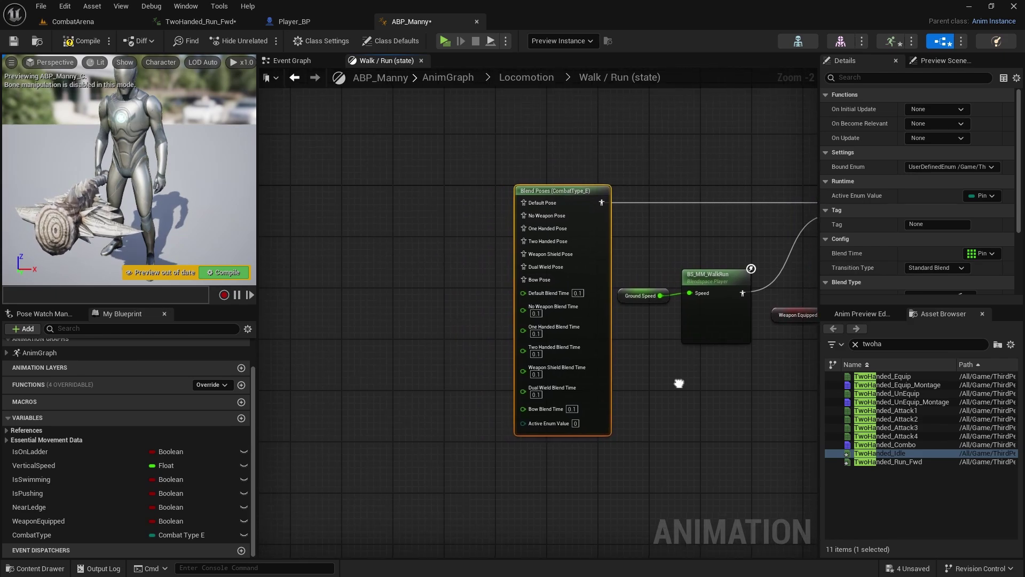
left_click(427, 255)
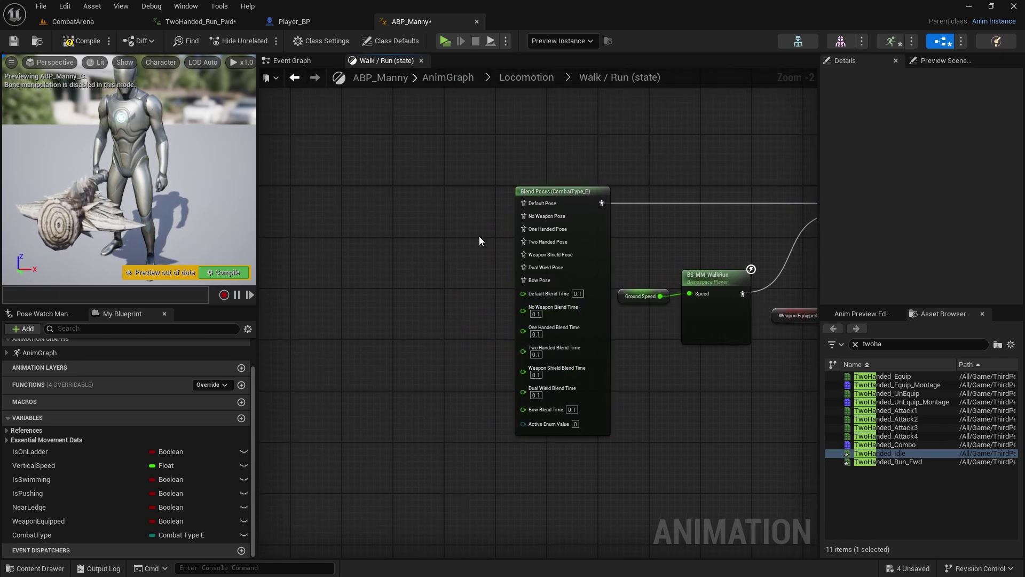
right_click_drag(720, 287, 537, 264)
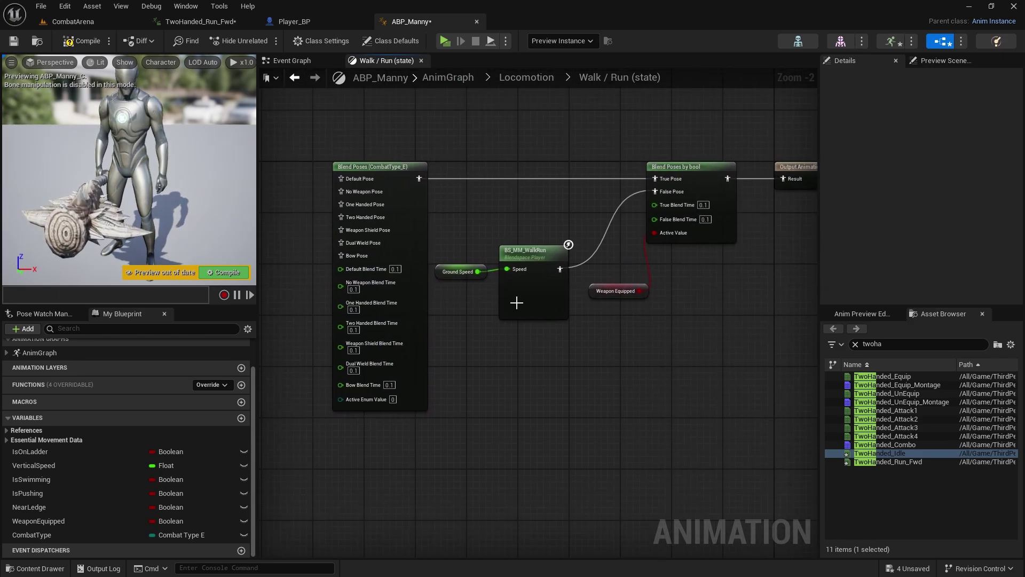
double_click(533, 254)
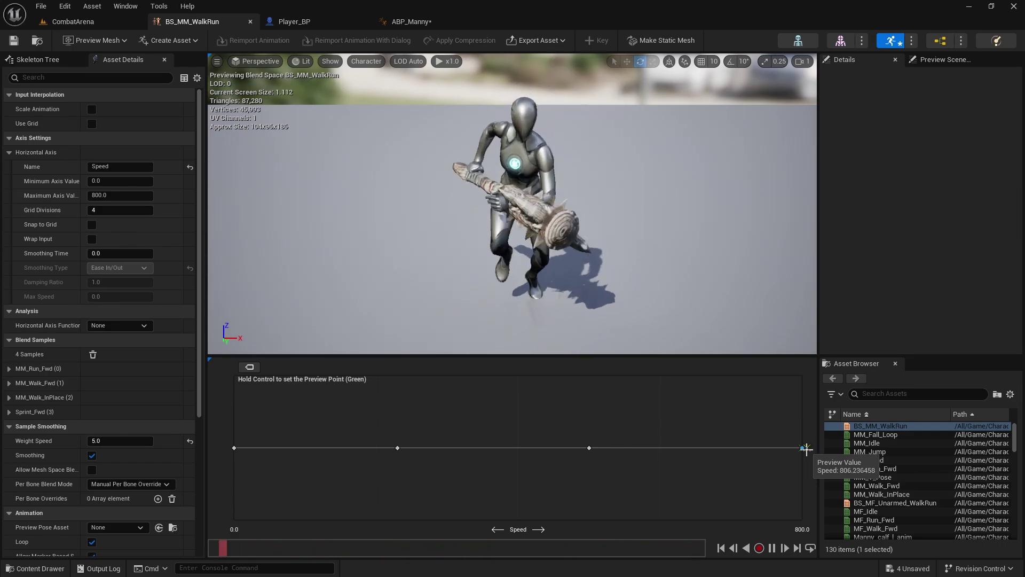
- Browse the project content to the ThirdPerson > Animation > TwoHanded folder
key("ctrl+space")
scroll(94, 460, "down", 4)
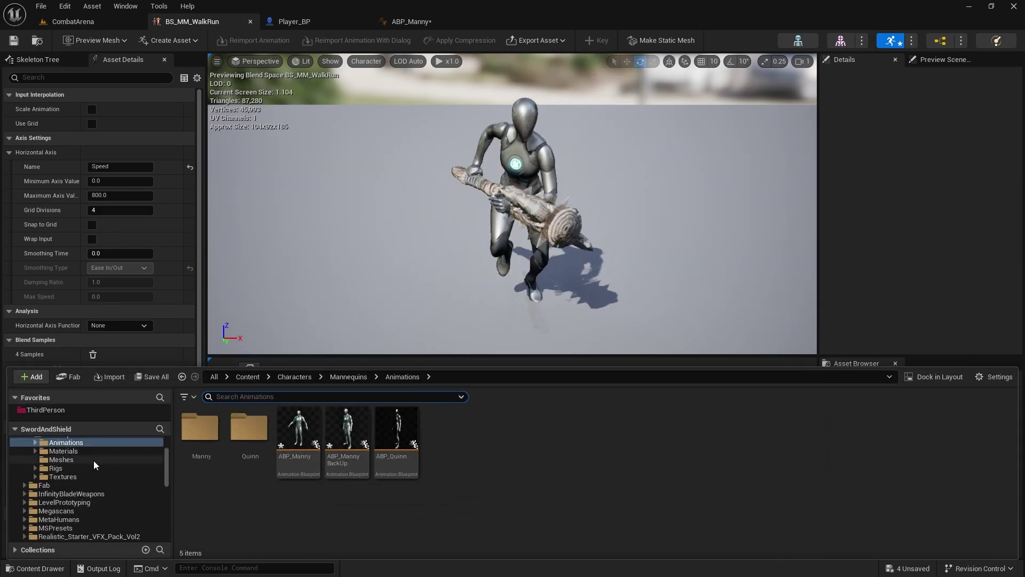
left_click(63, 537)
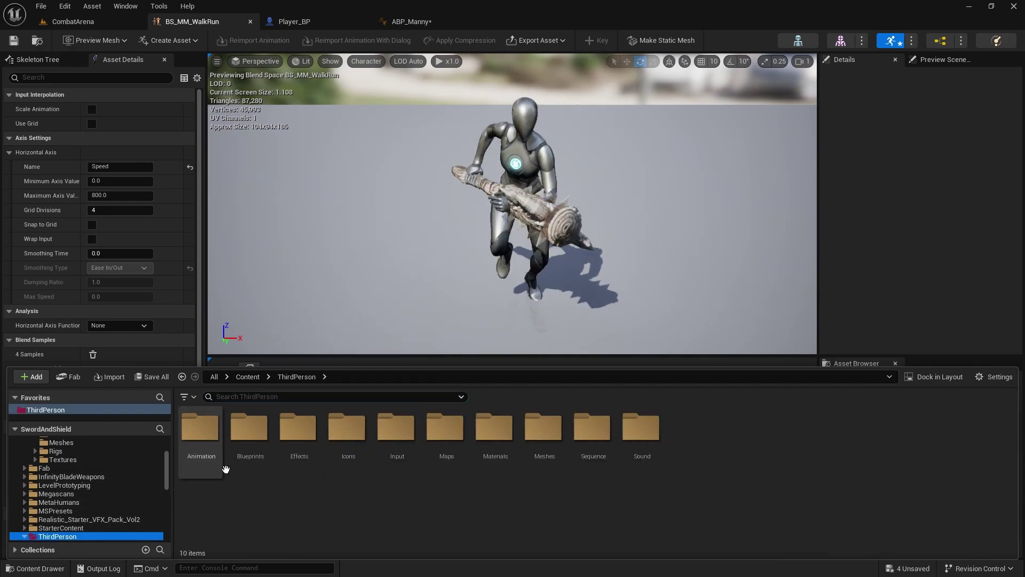
double_click(214, 459)
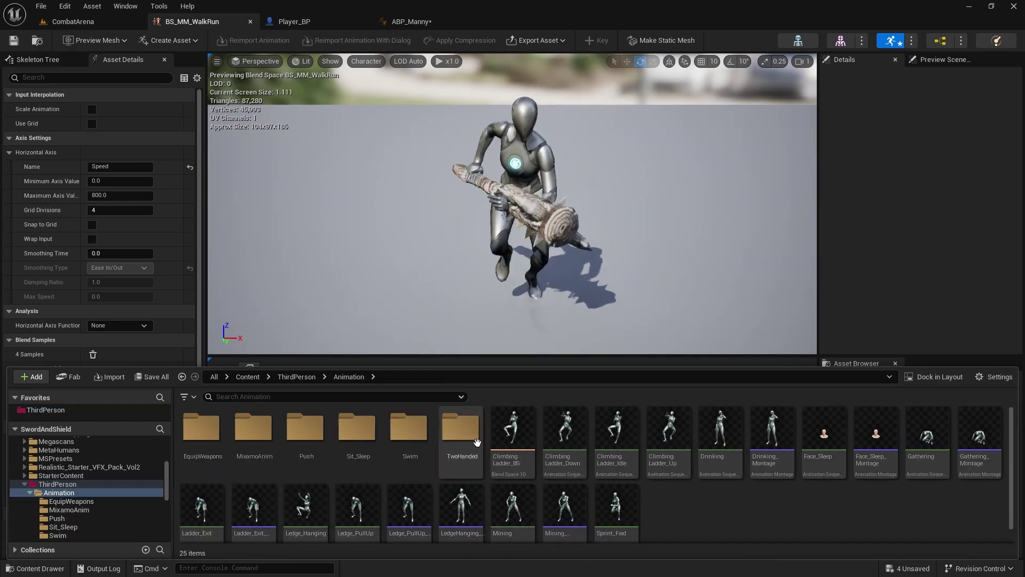
double_click(481, 459)
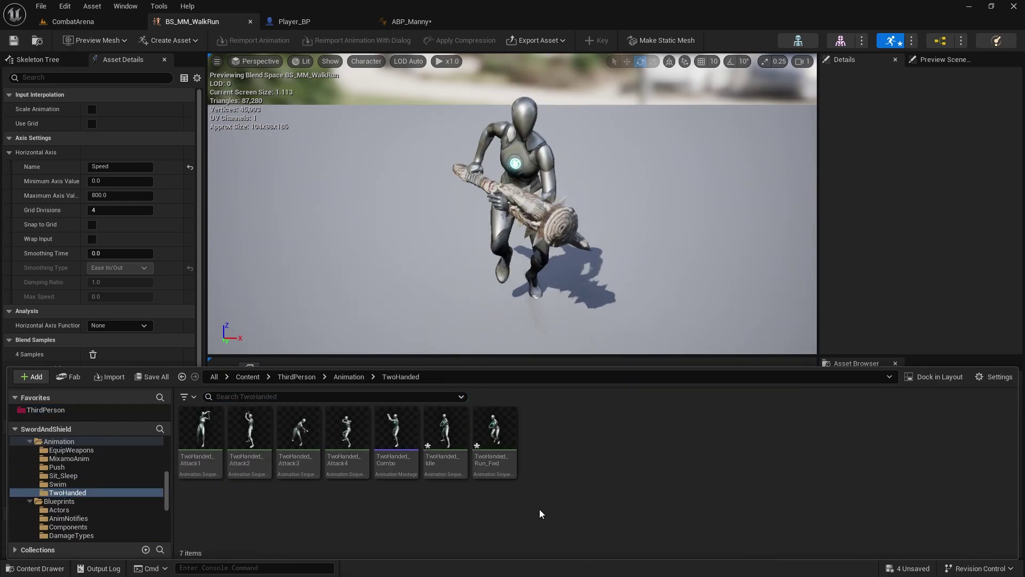
- Create a Blend Space 1D asset in the TwoHanded folder using the SK_Mannequin skeleton
right_click(556, 417)
mouse_move(556, 417)
left_click(590, 125)
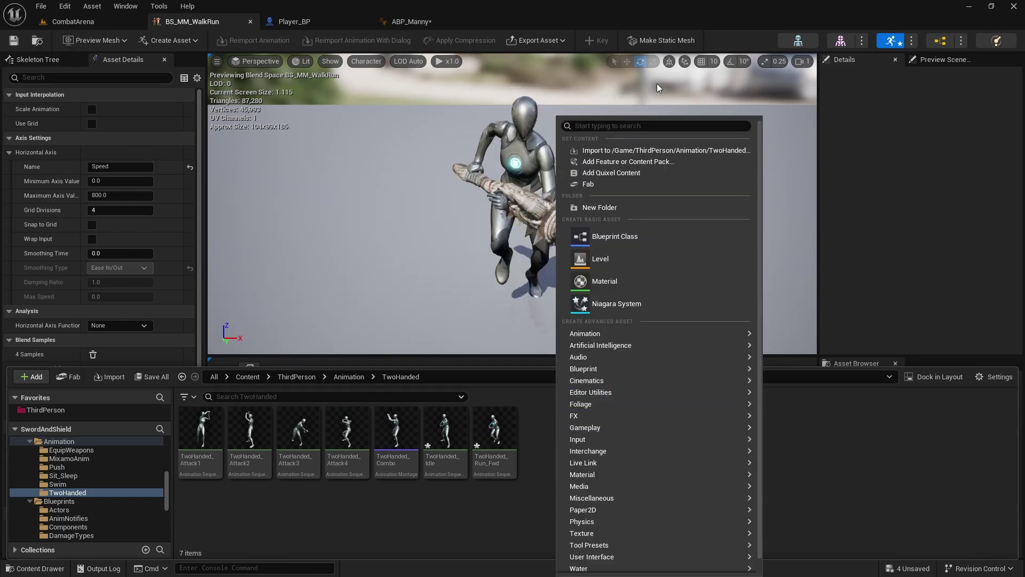
type("bl")
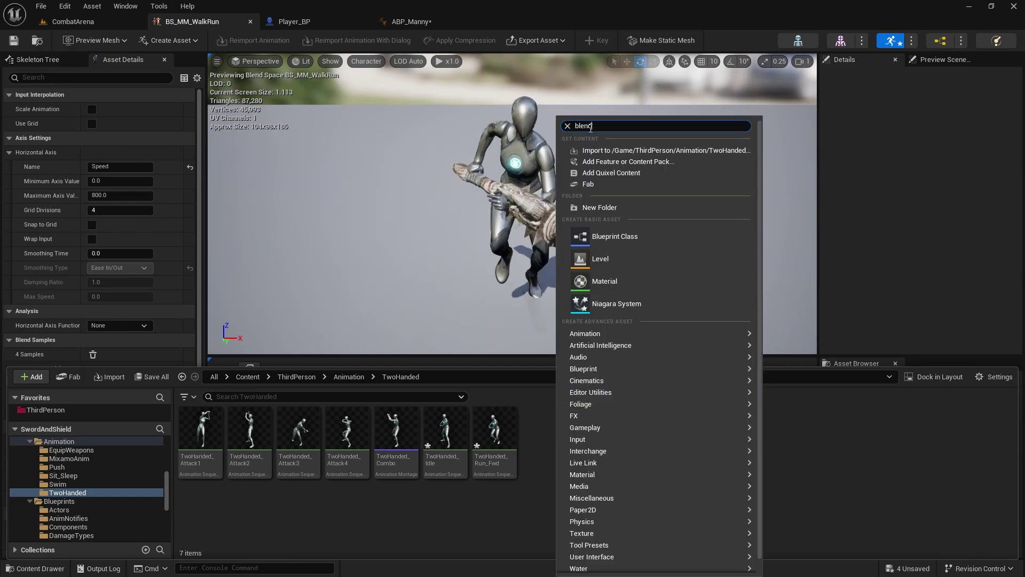
type("end")
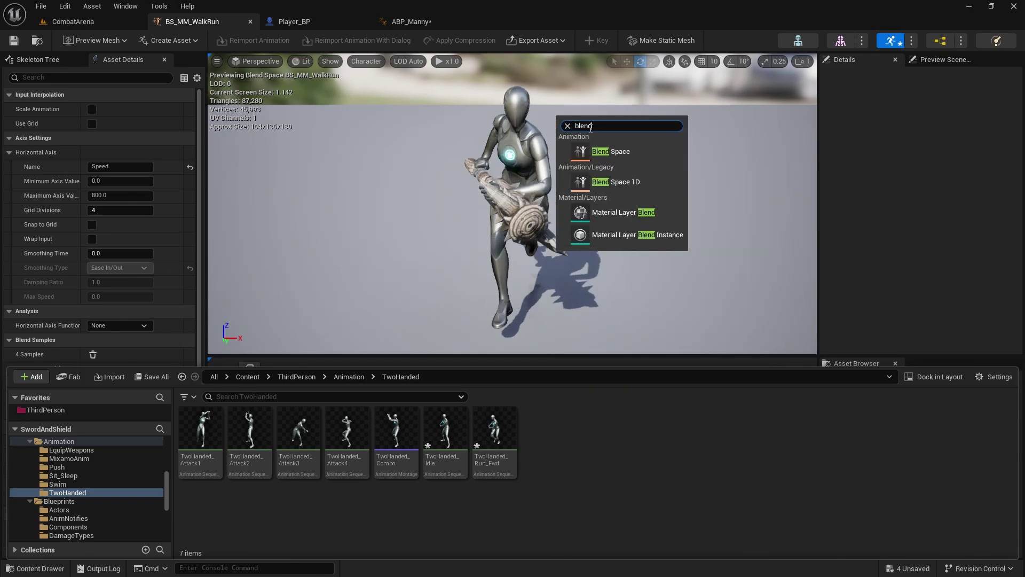
left_click(616, 182)
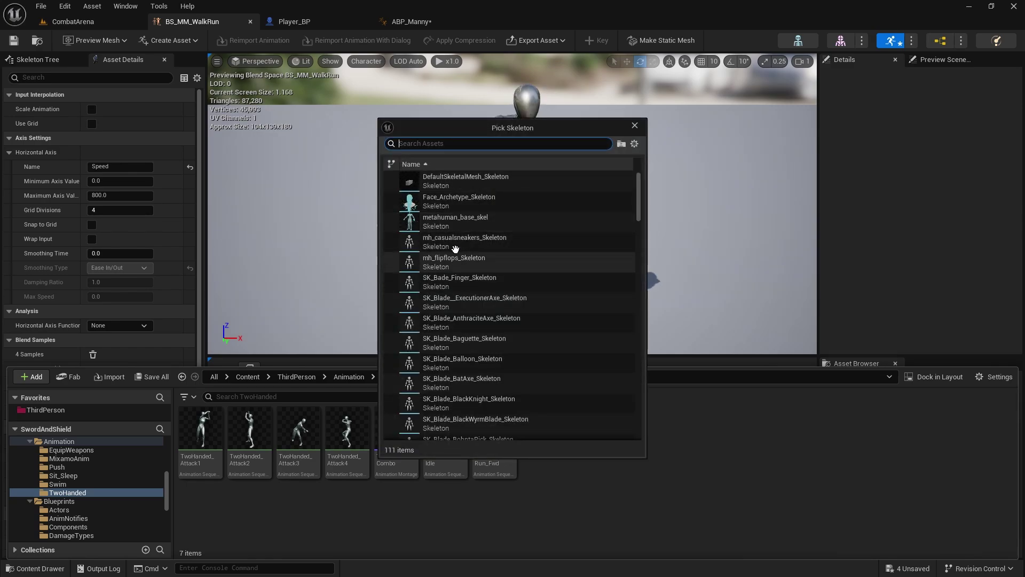
type("sk mann")
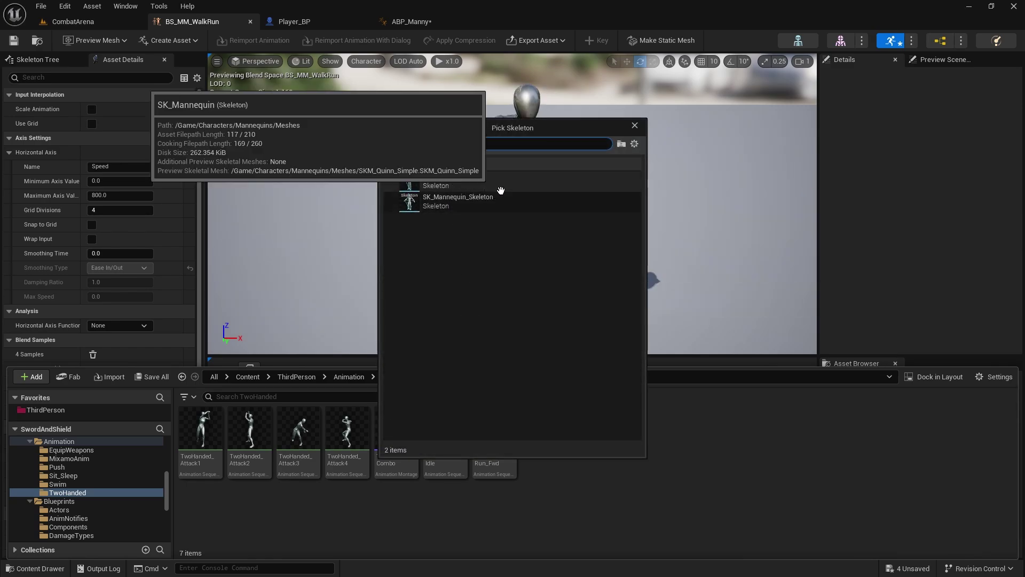
left_click(463, 183)
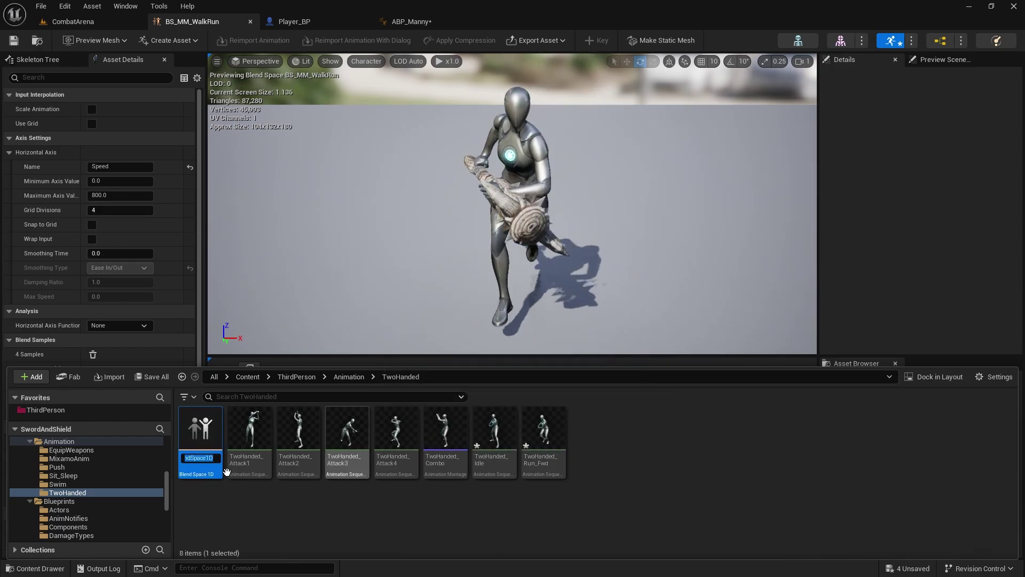
- Name the new blend space TwoHanded_BS and open it for editing
type("Tw")
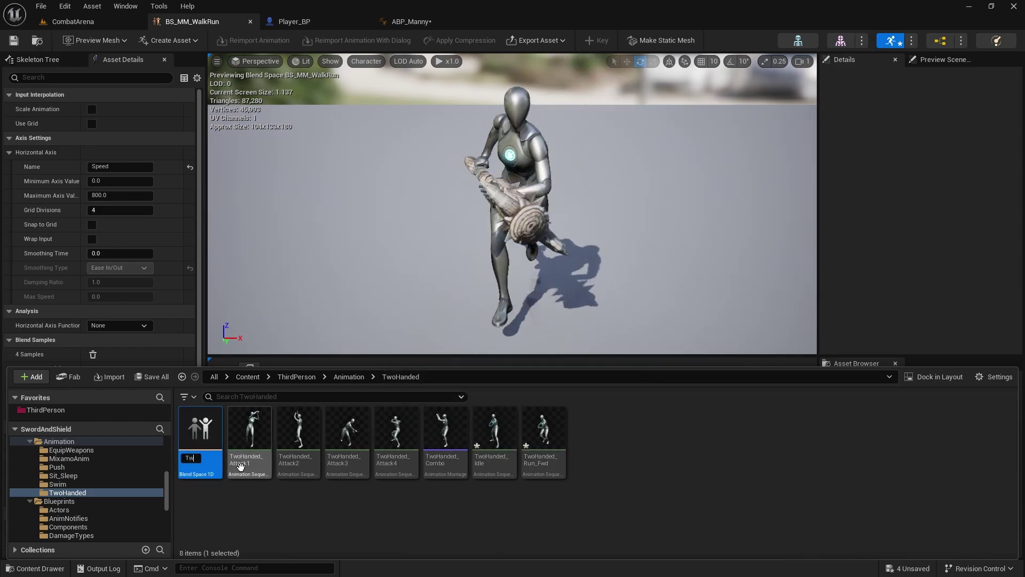
type("oHanded_")
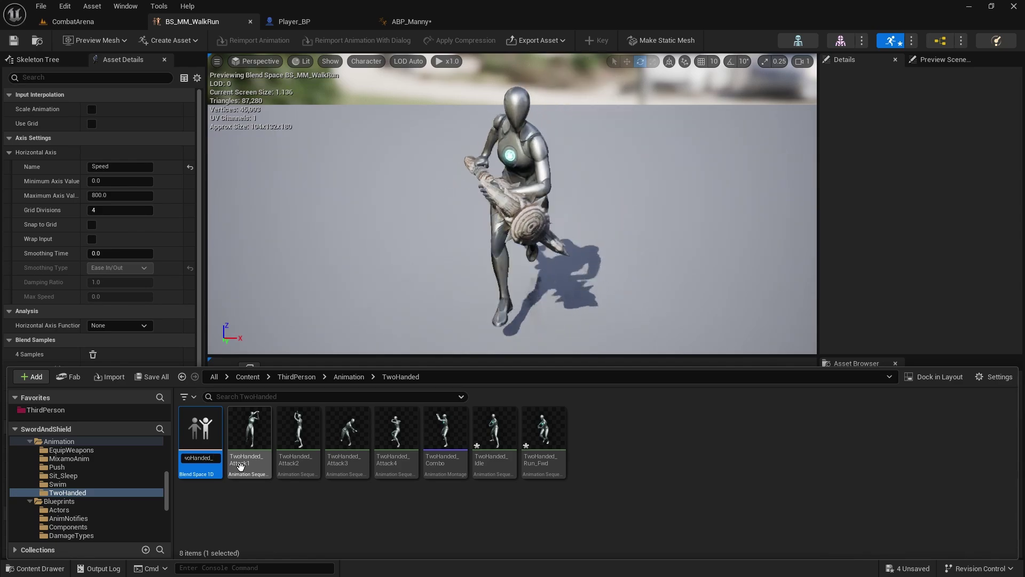
type("BS")
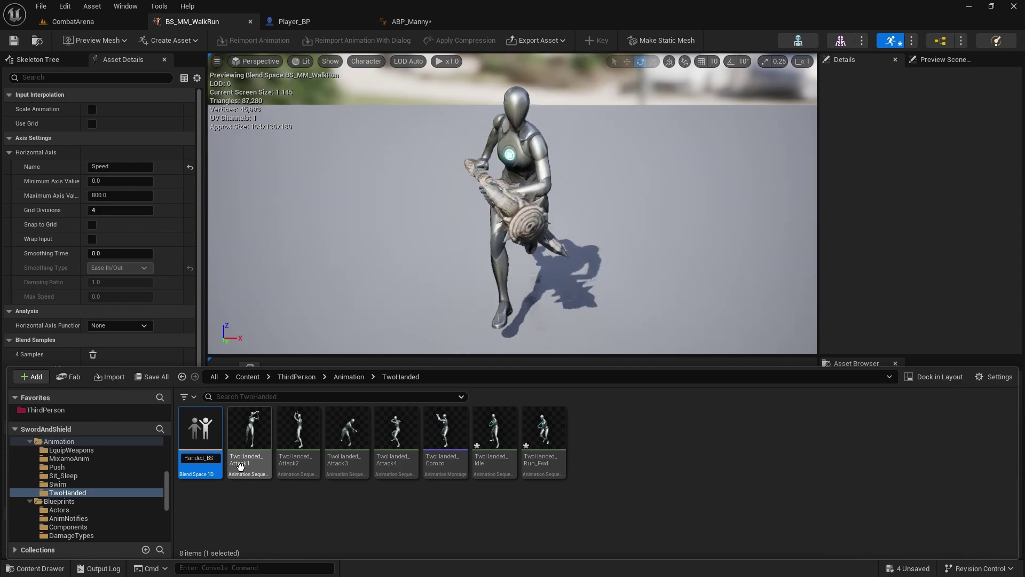
key("Return")
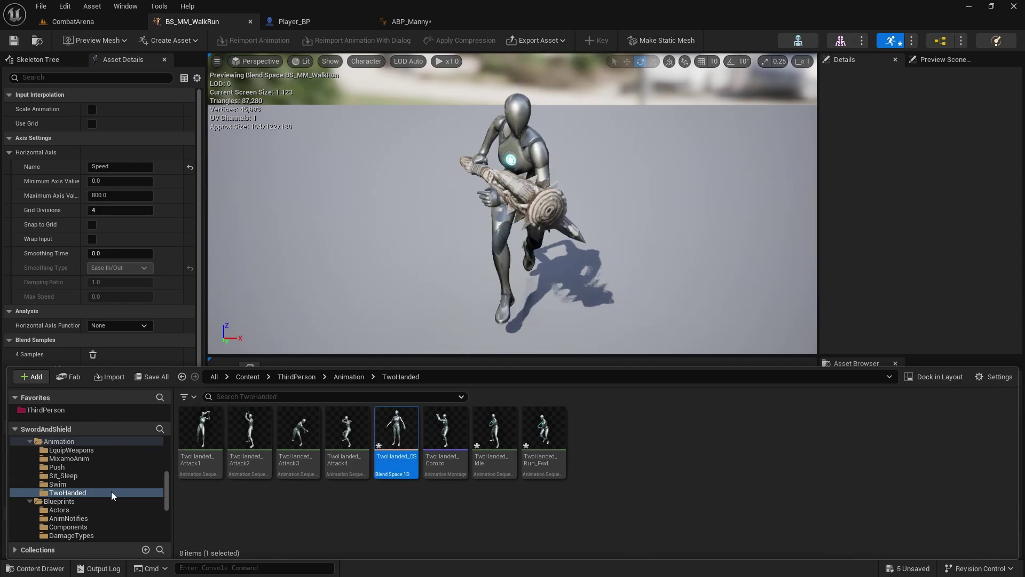
double_click(393, 423)
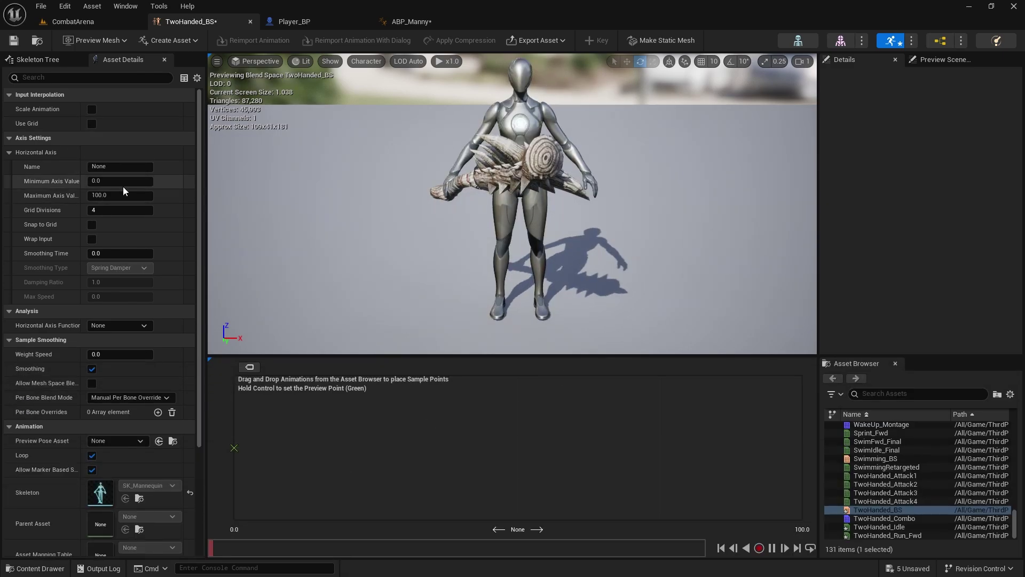
- Look up the walk speed settings of the Character Movement component in Player_BP
left_click(107, 196)
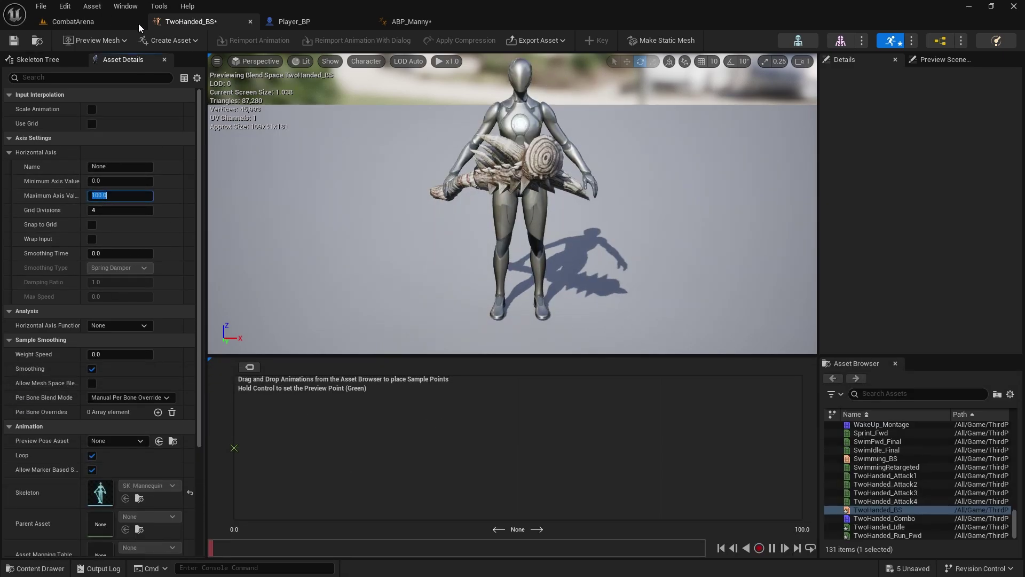
left_click(291, 22)
scroll(72, 155, "down", 5)
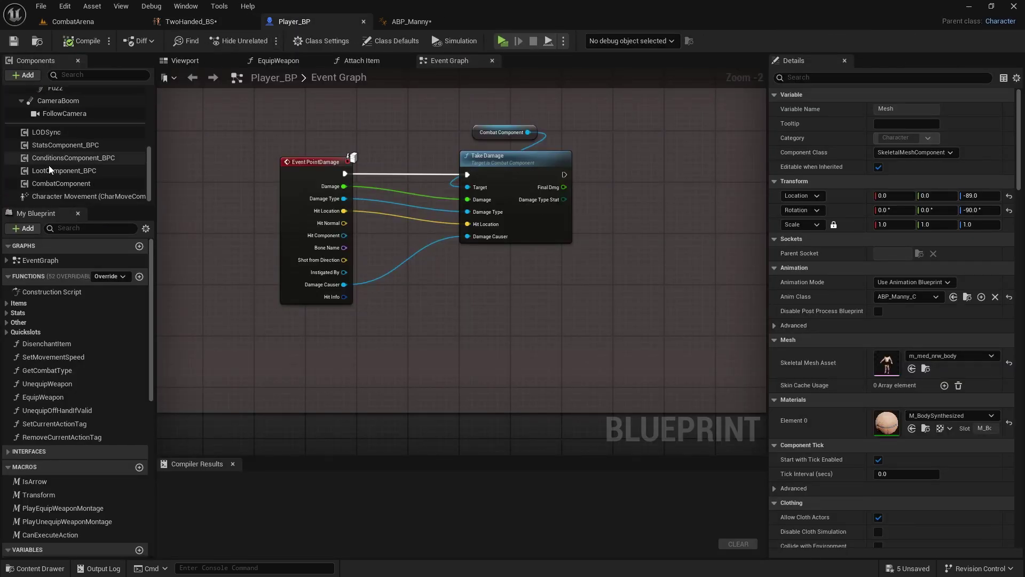
left_click(69, 195)
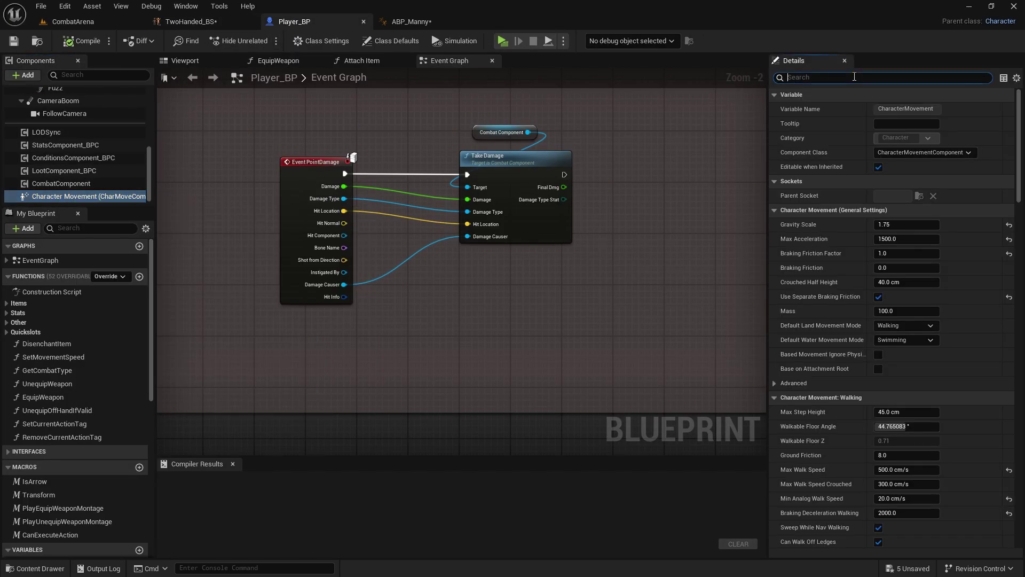
left_click(854, 77)
type("walk")
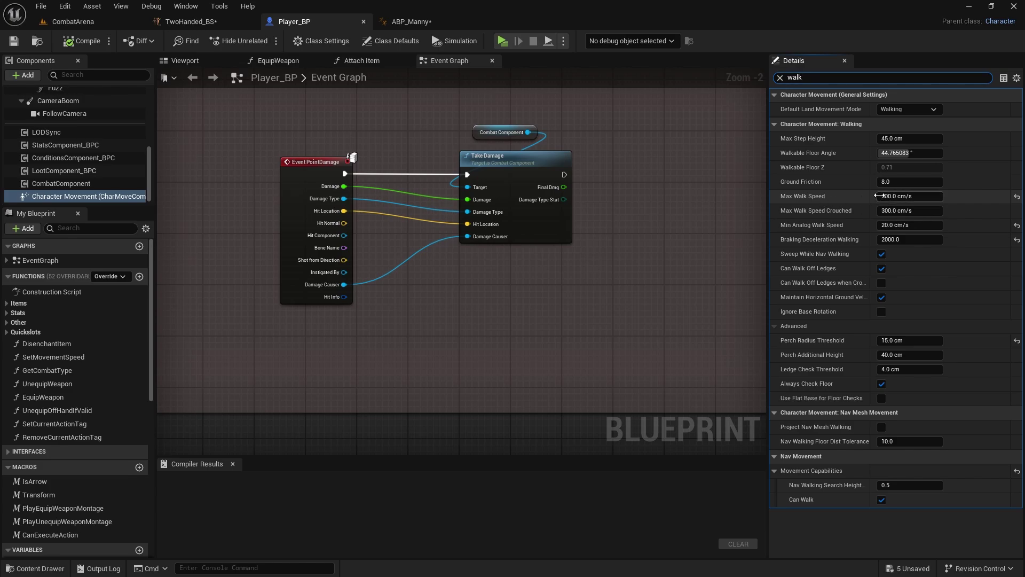
left_click(385, 25)
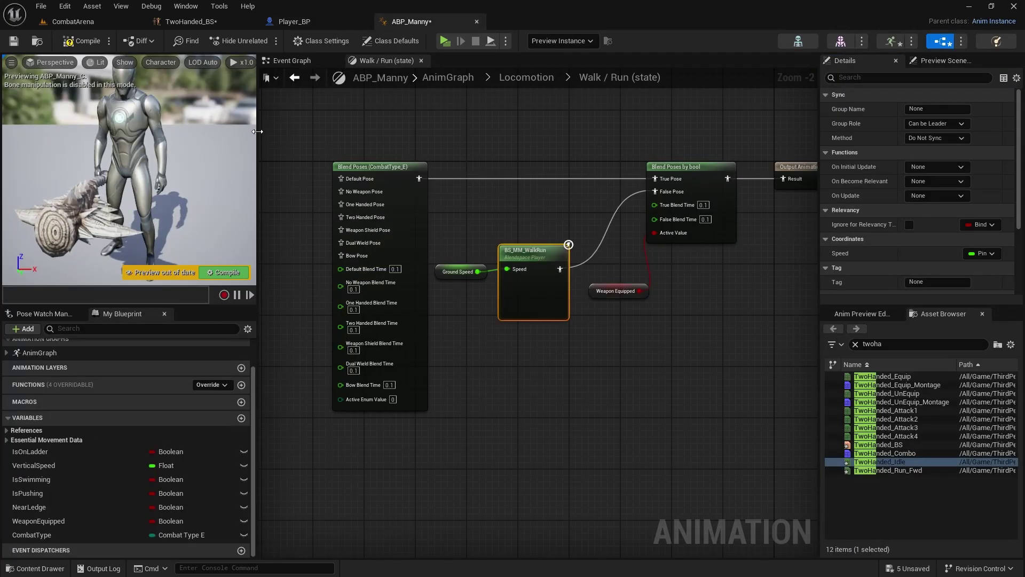
- Set the Maximum Axis Value of the TwoHanded_BS horizontal axis to 600
left_click(192, 21)
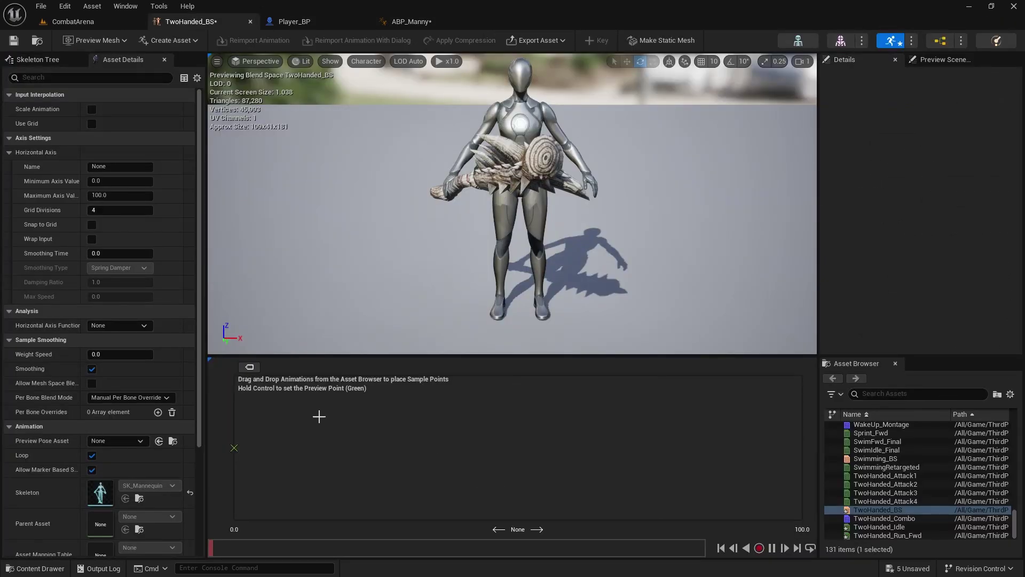
left_click(111, 195)
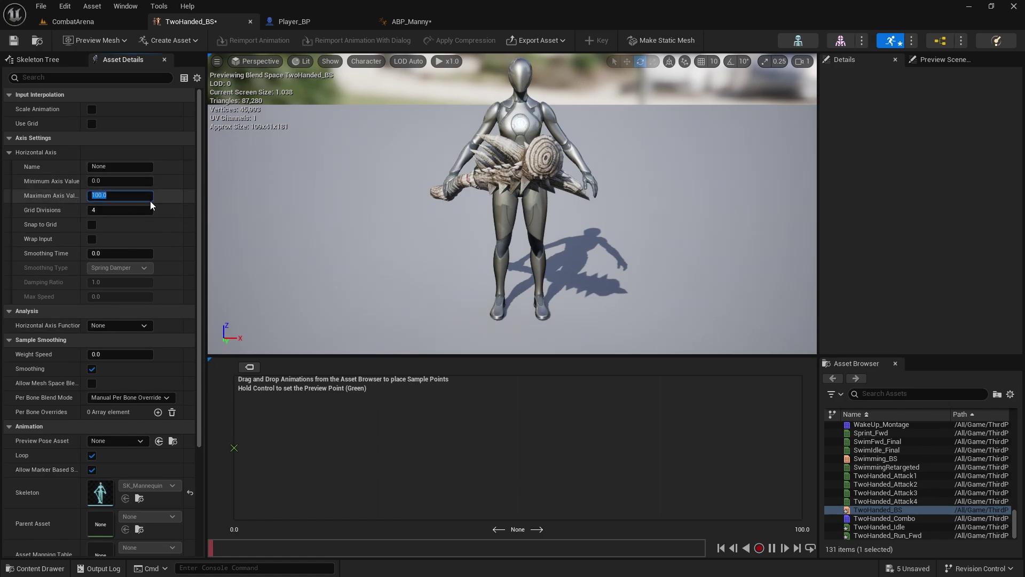
type("600")
key("Return")
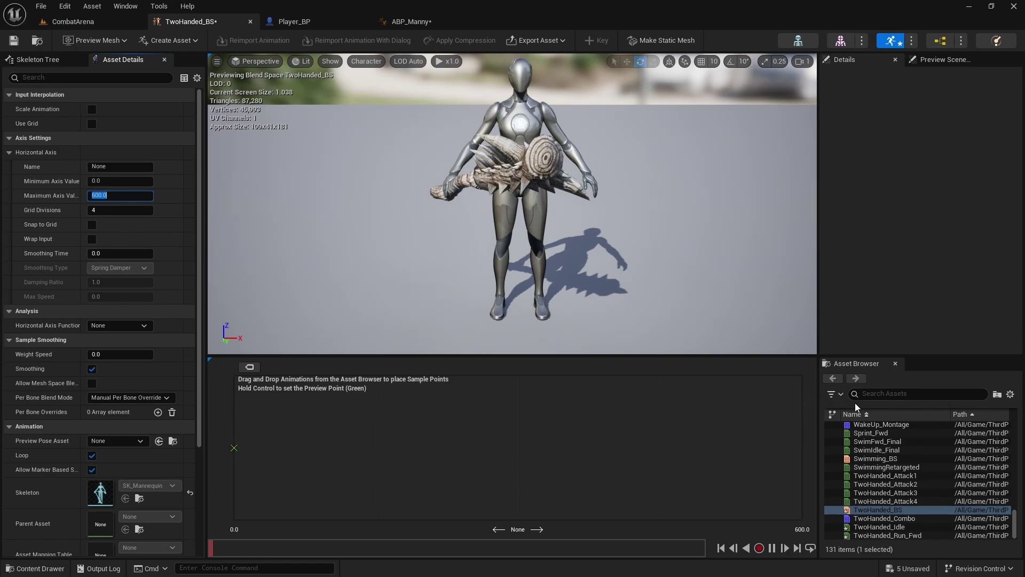
- Find the two-handed animations and add TwoHanded_Idle as a blend sample at 0 on the axis
left_click(871, 393)
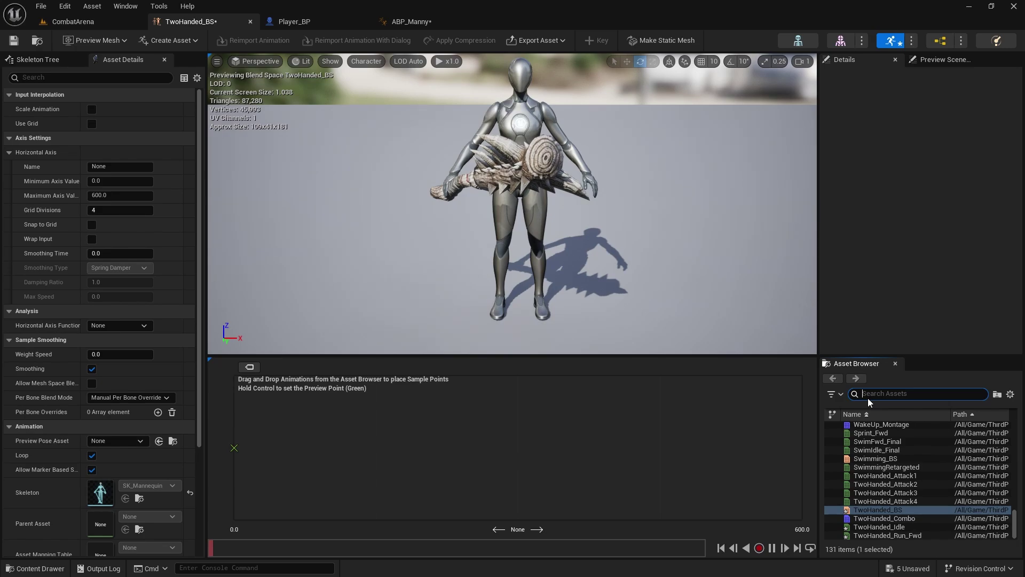
type("two han")
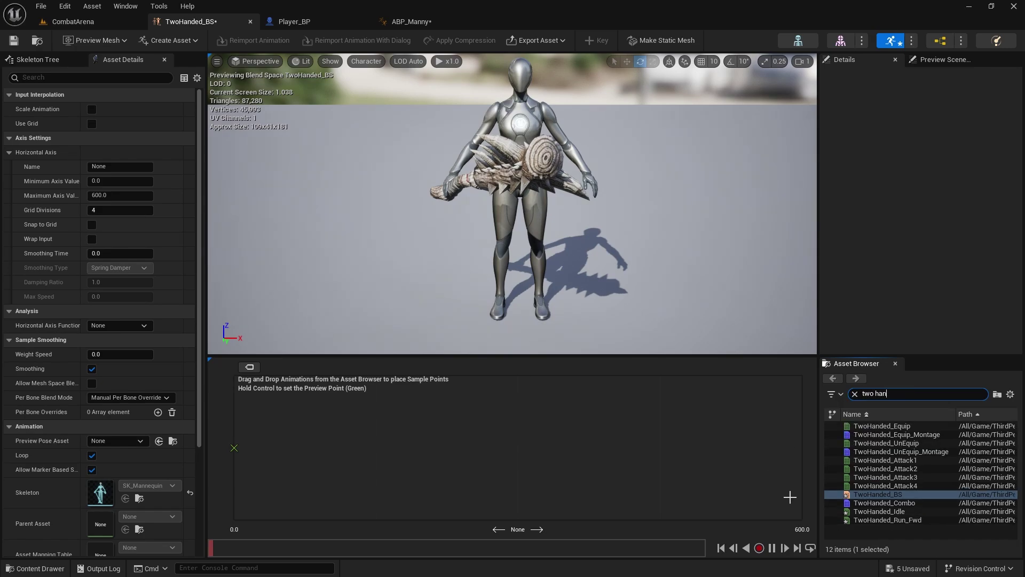
left_click(880, 510)
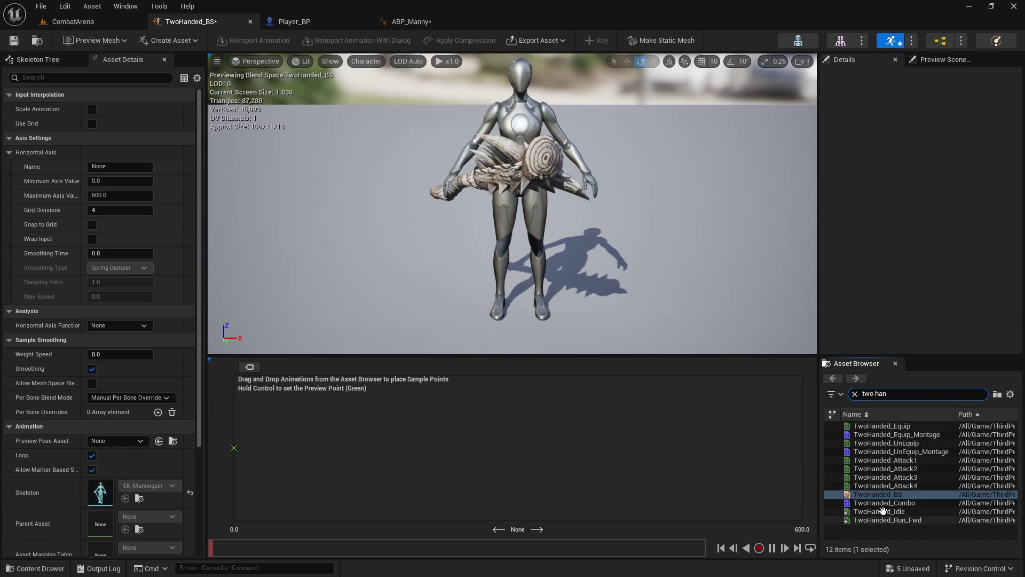
left_click_drag(879, 510, 234, 448)
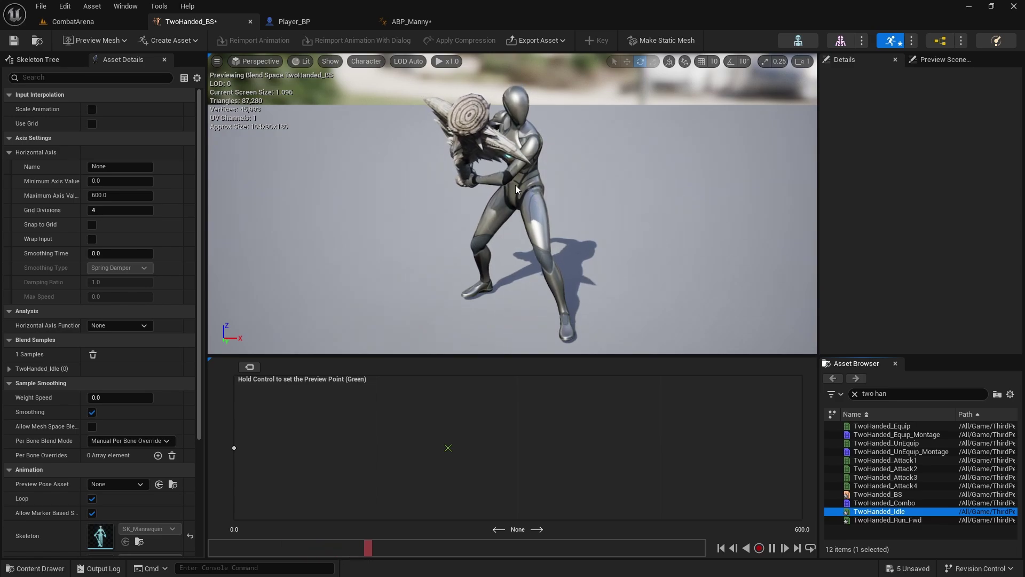
- Duplicate the TwoHanded_Run_Fwd animation in the TwoHanded folder and name the copy TwoHanded_Walk_Fwd
key("ctrl+space")
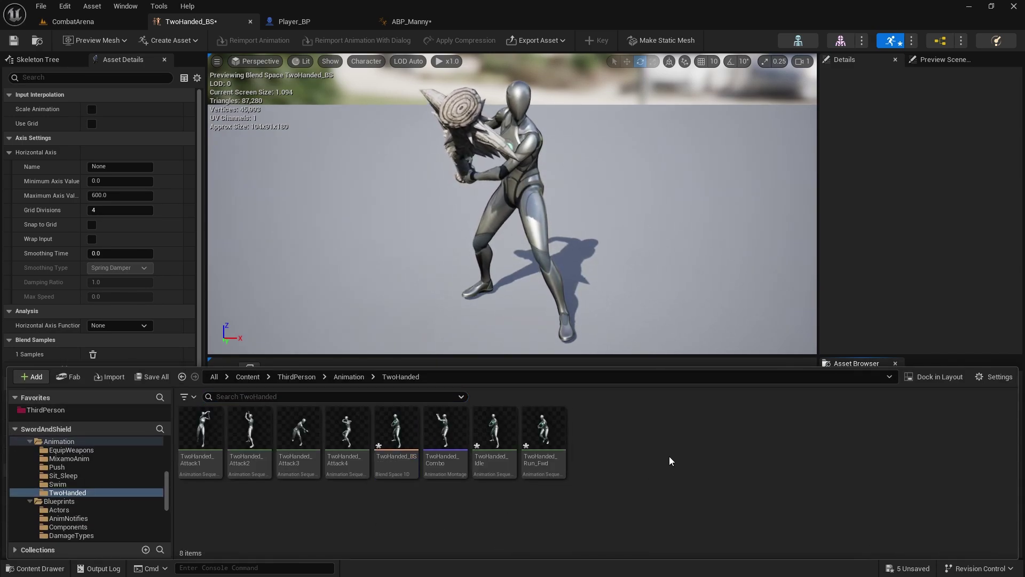
left_click(466, 425)
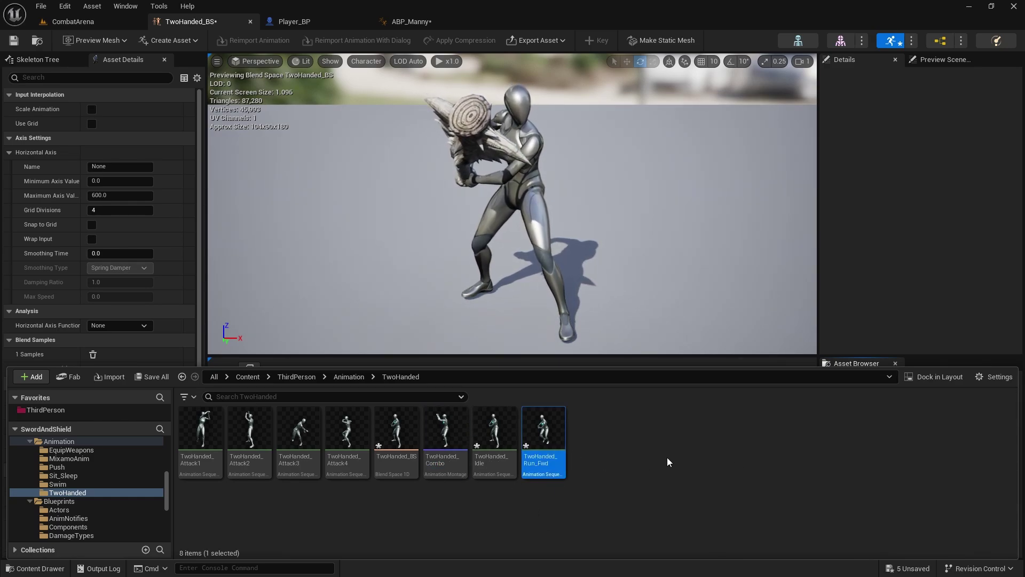
key("ctrl+d")
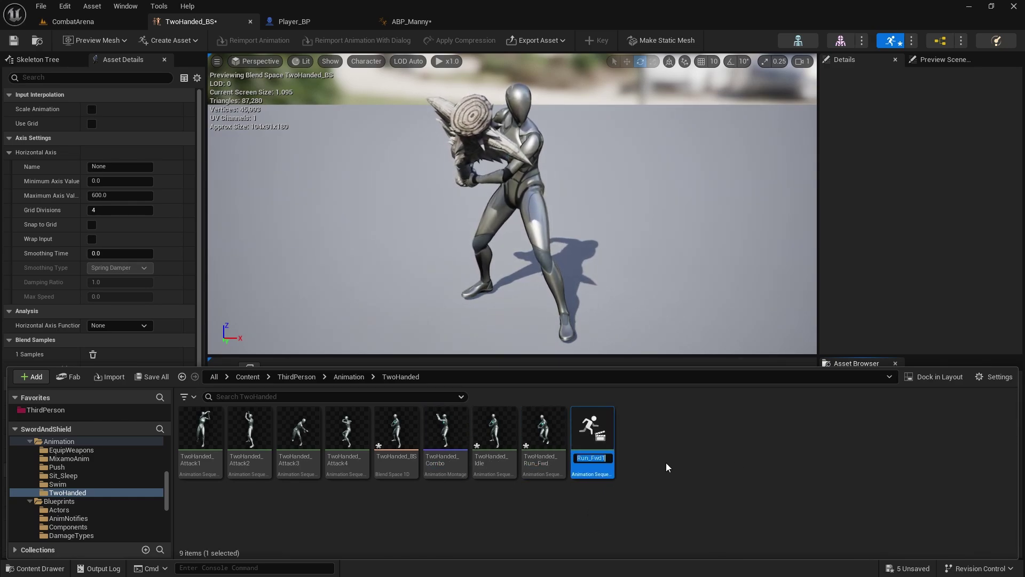
key("Right")
key("BackSpace")
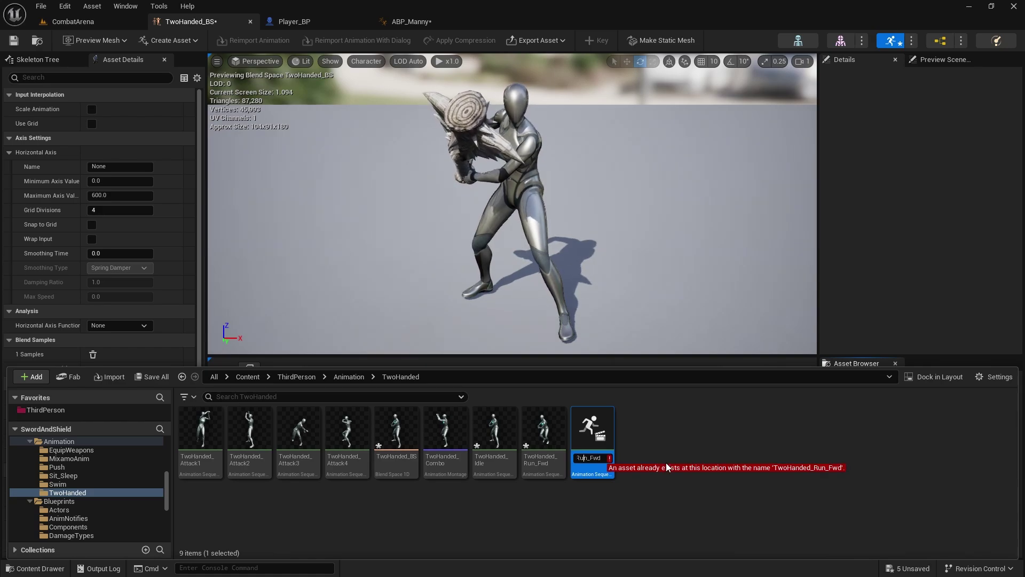
key("BackSpace")
key("BackSpace")
key("BackSpace")
type("Wa")
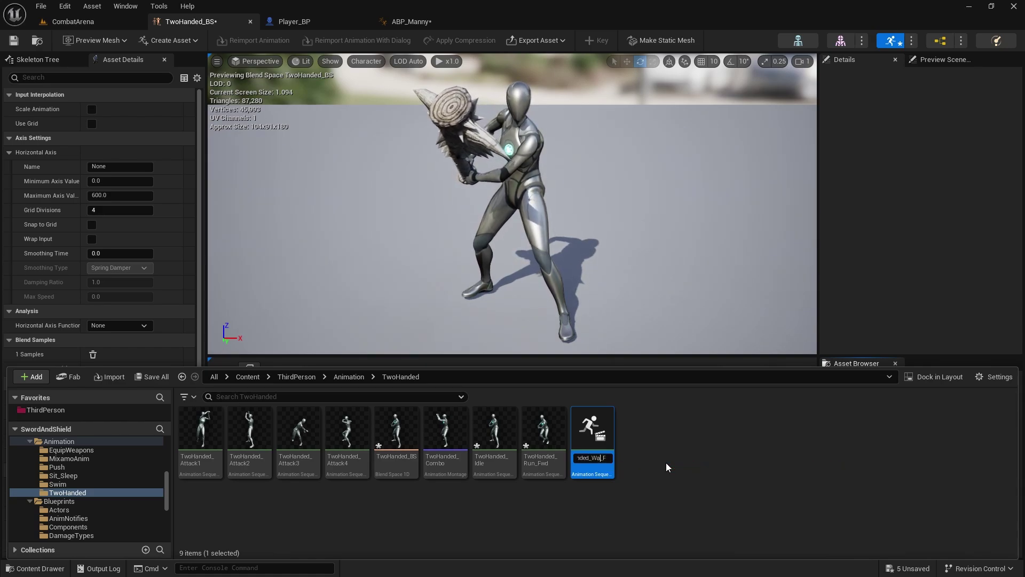
type("lk")
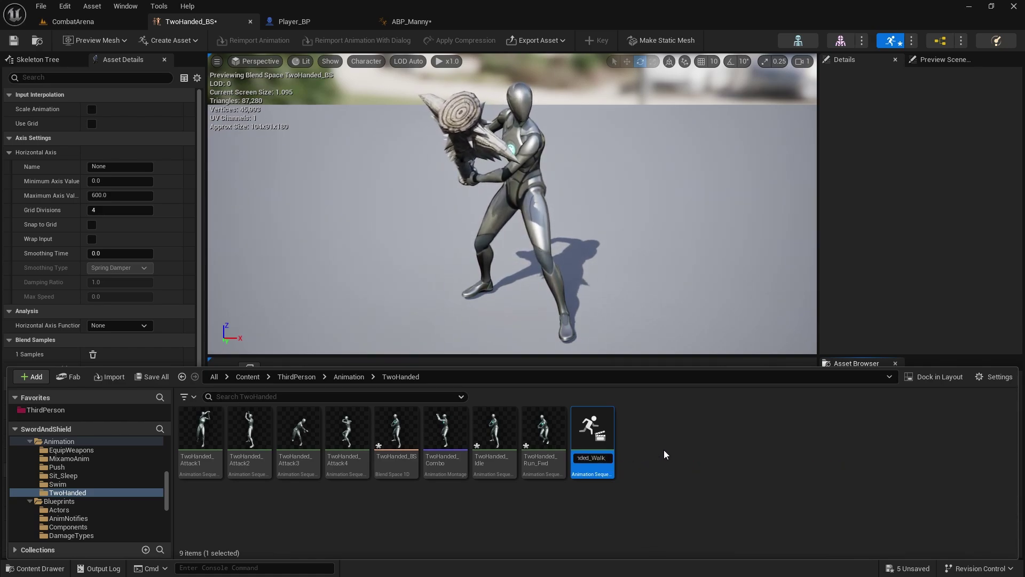
key("Return")
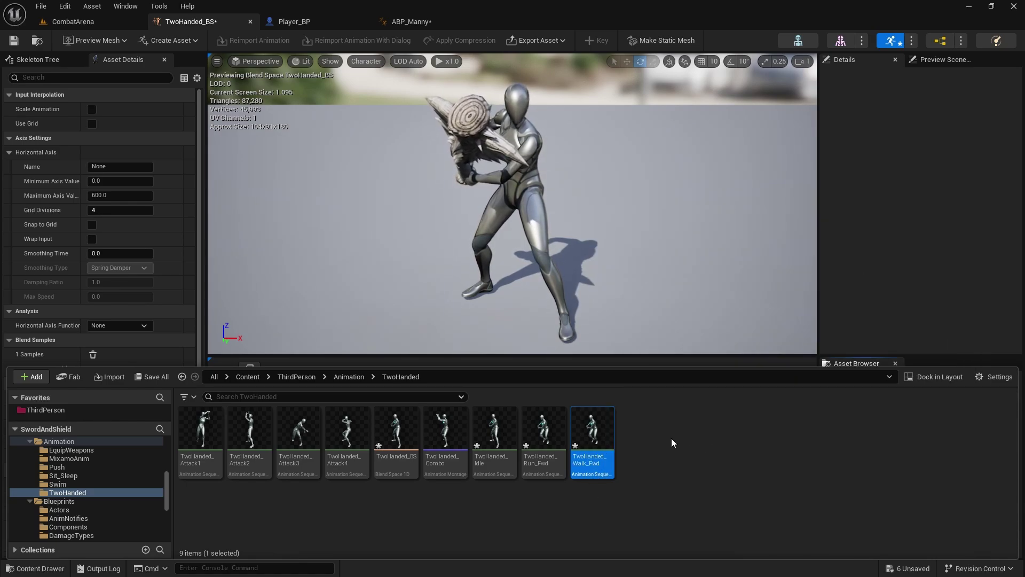
- Open TwoHanded_Walk_Fwd and set its Rate Scale to 0.5
double_click(585, 422)
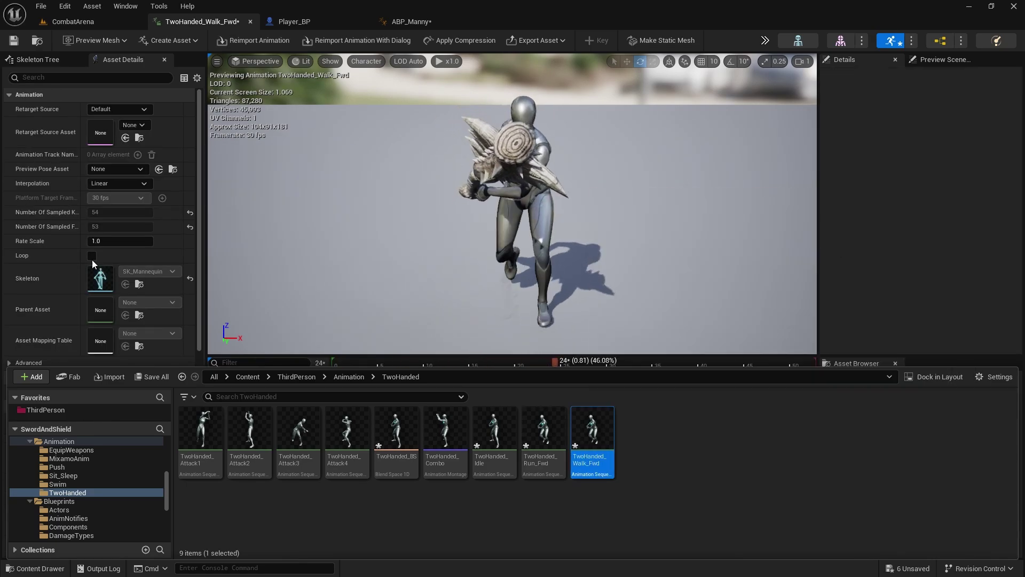
left_click(42, 242)
left_click(96, 241)
type("0")
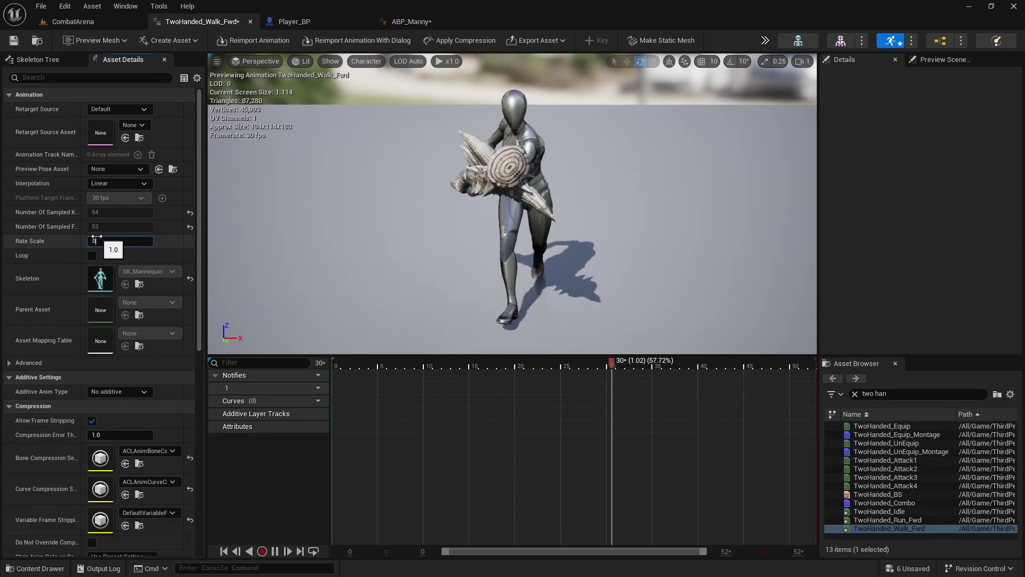
type(".5")
key("Return")
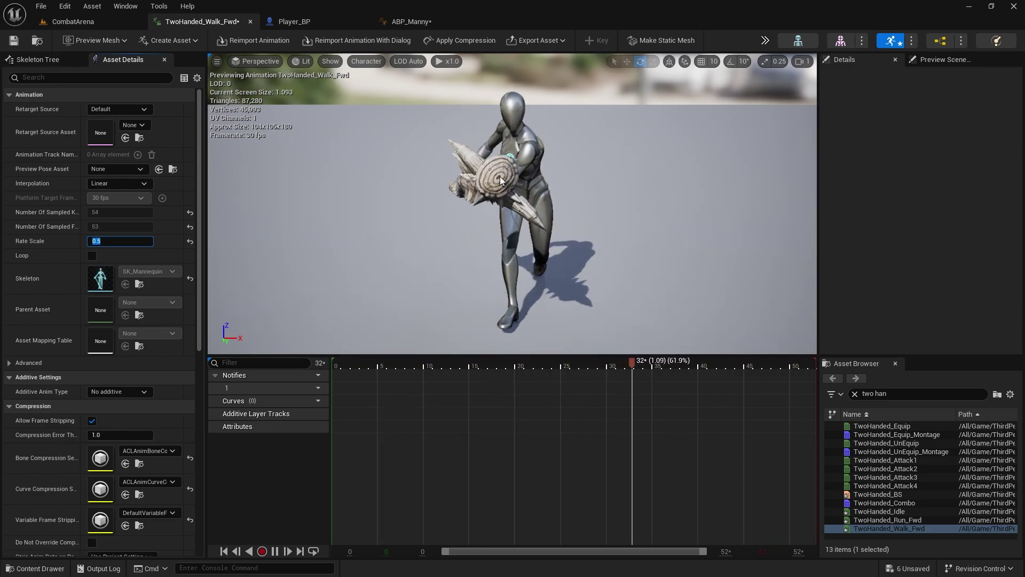
- Inspect the weapon grip up close in the walk animation preview and save all modified assets
key("ctrl+space")
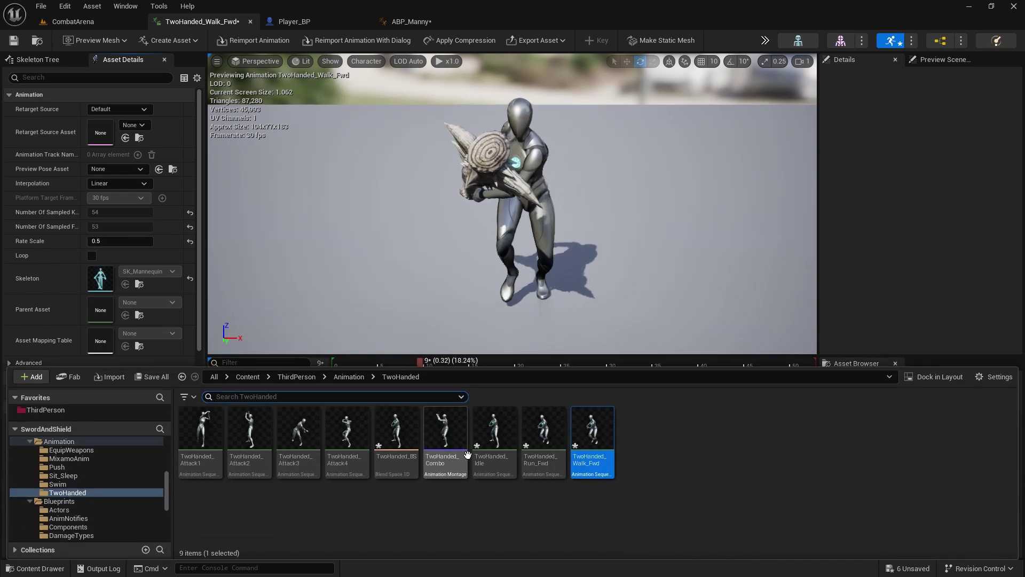
left_click(687, 466)
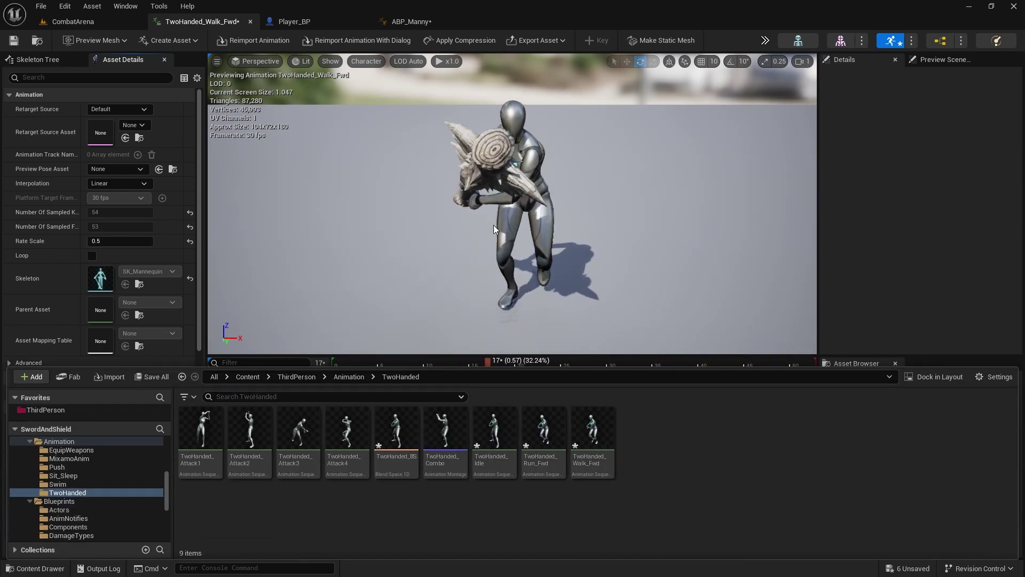
right_click_drag(507, 242, 774, 235)
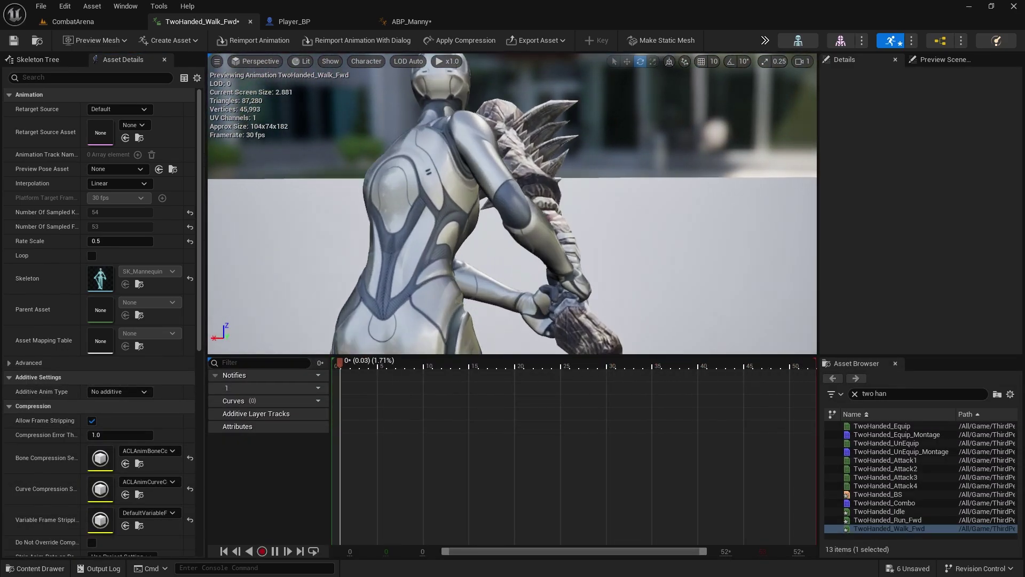
mouse_move(514, 170)
right_mouse_down()
mouse_move(514, 187)
mouse_move(539, 188)
mouse_move(514, 170)
right_mouse_up()
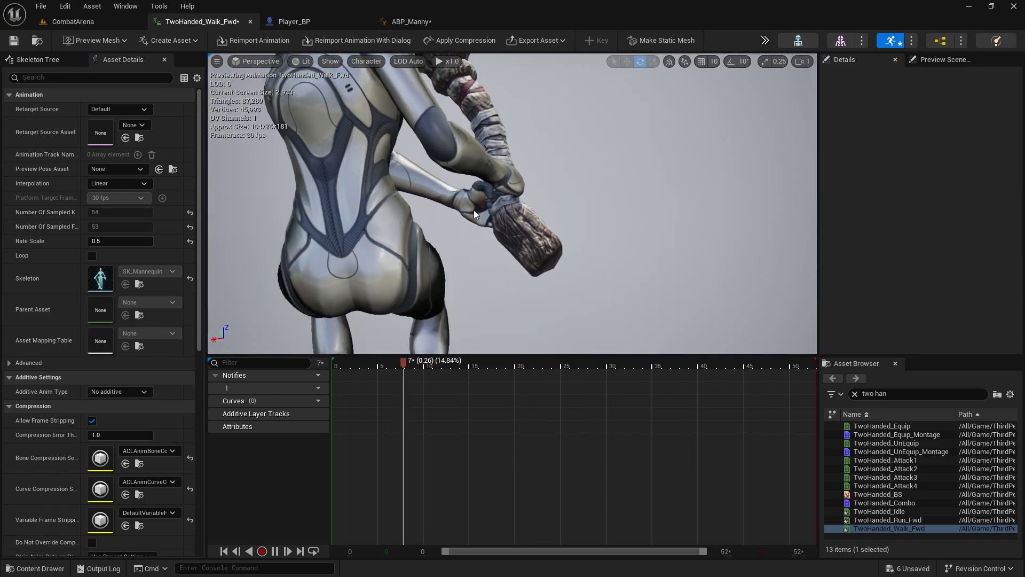
left_click(14, 40)
left_click(40, 6)
left_click(71, 78)
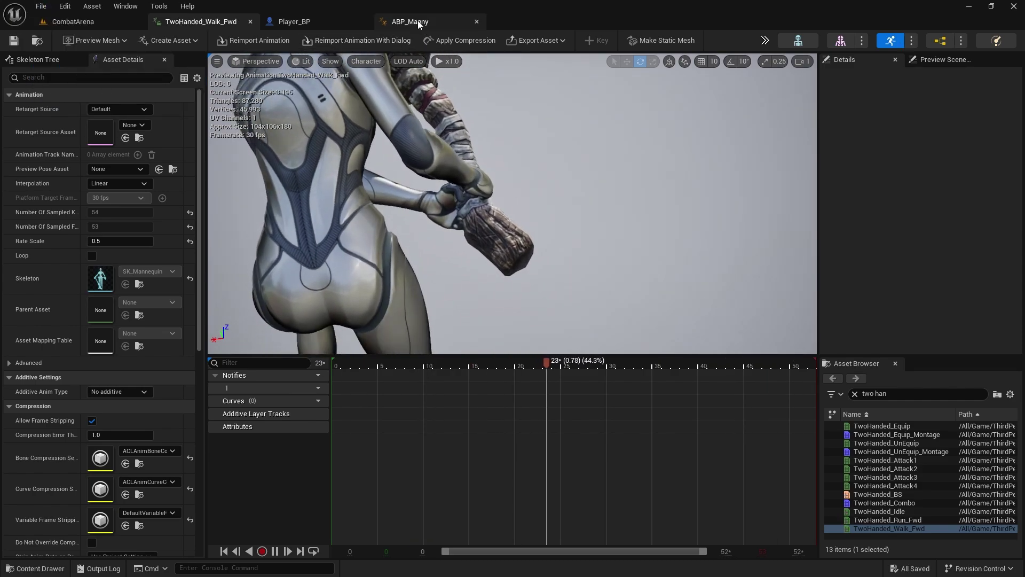
- Reopen TwoHanded_BS and add TwoHanded_Walk_Fwd as a blend sample snapped to 150 on the axis
left_click(416, 21)
left_click(224, 22)
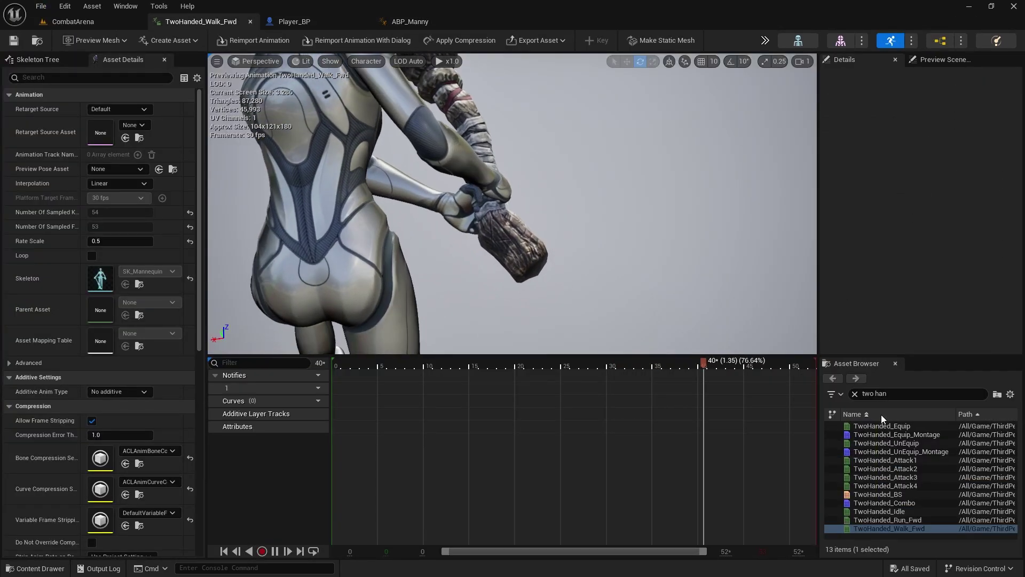
double_click(879, 494)
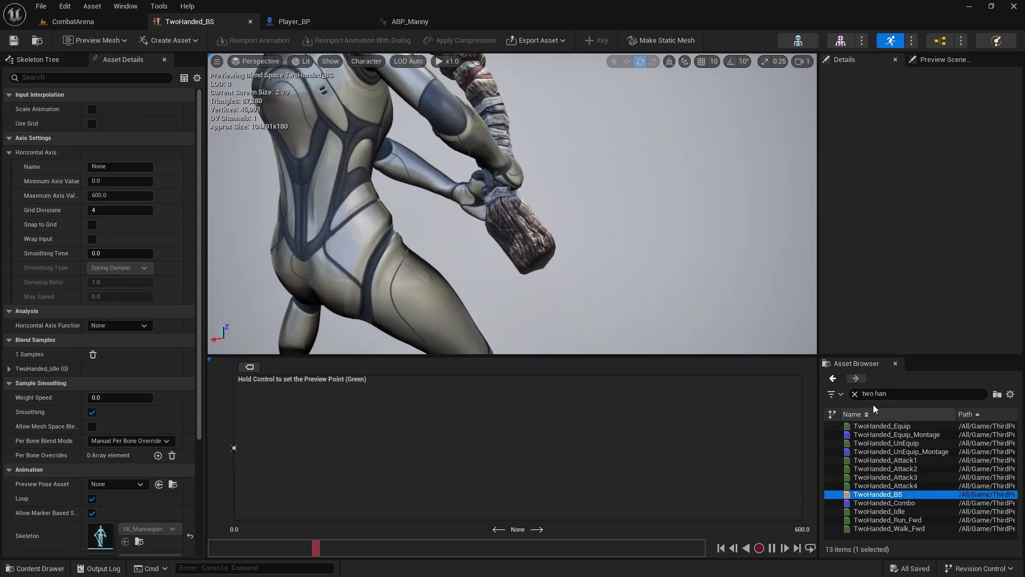
left_click(896, 393)
left_click_drag(895, 392, 782, 393)
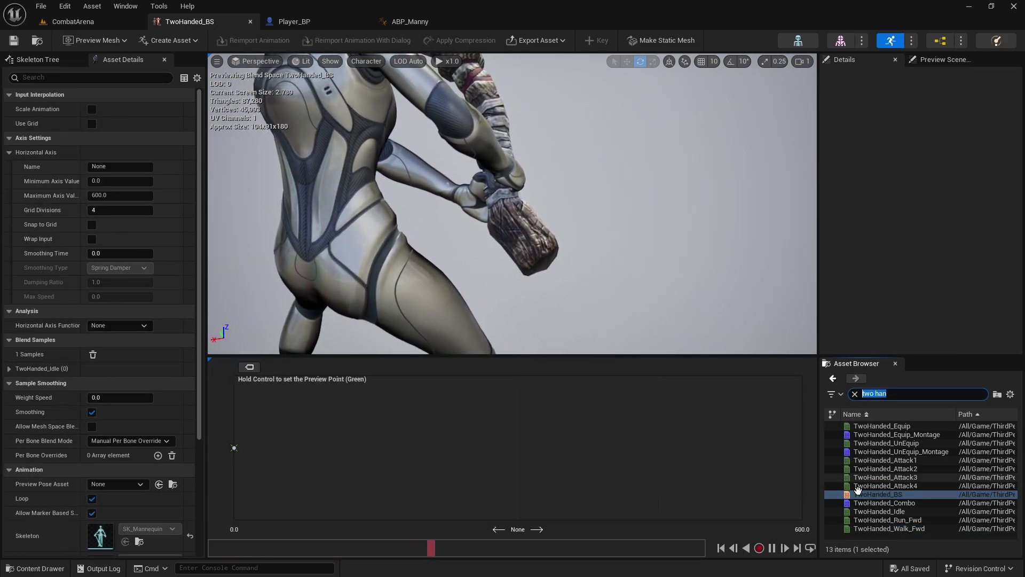
left_click_drag(887, 529, 376, 447)
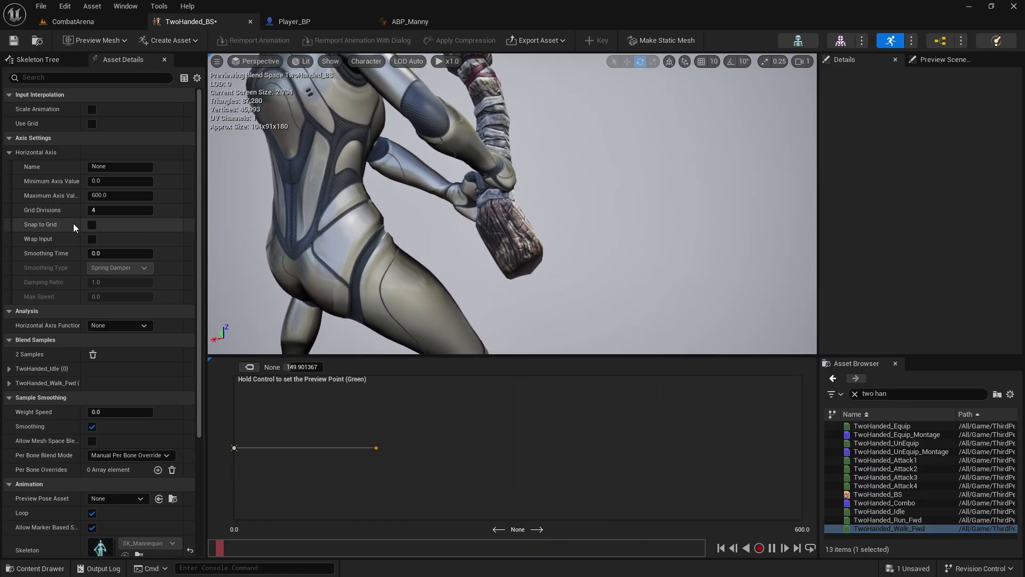
left_click(91, 224)
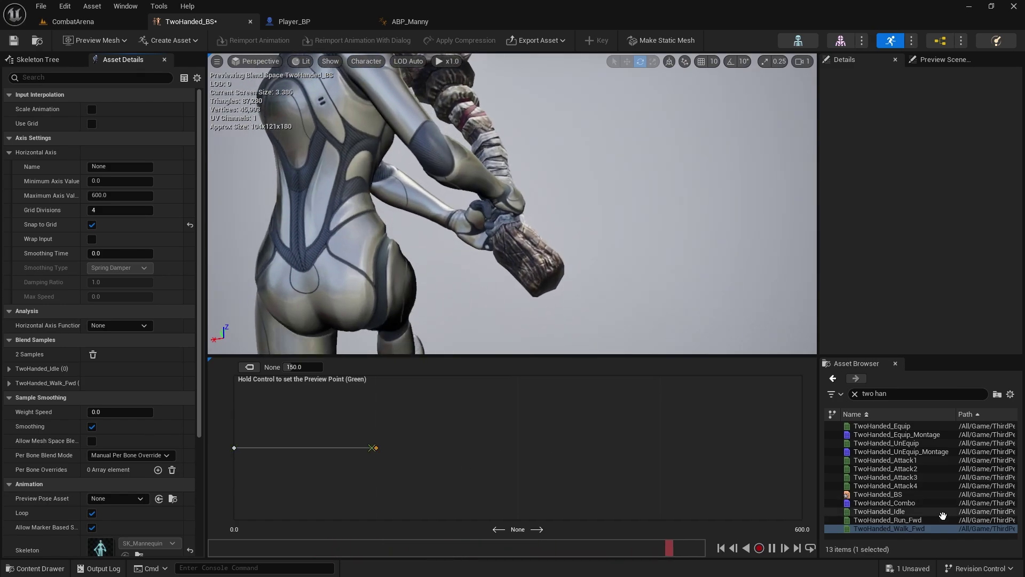
- Add TwoHanded_Run_Fwd samples midway along the blend axis and at about 501.5, plus Sprint_Fwd at 600
left_click_drag(942, 519, 536, 444)
left_click_drag(887, 520, 661, 446)
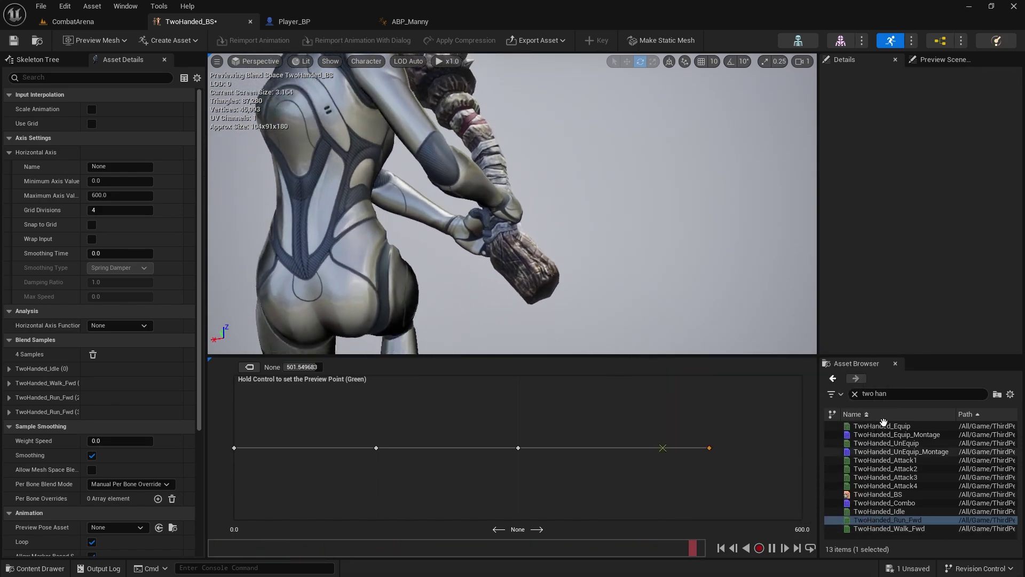
type("print")
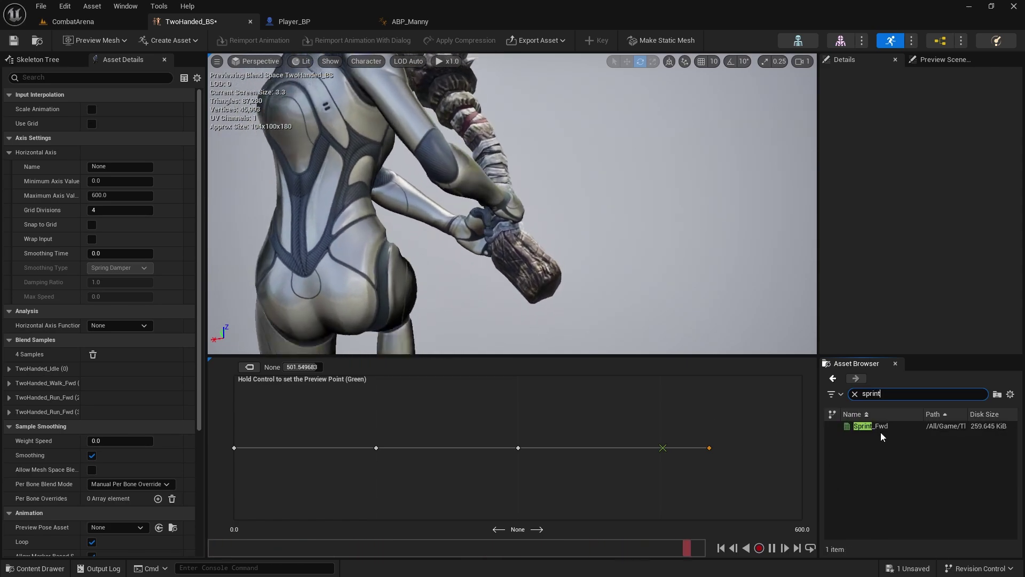
left_click_drag(878, 427, 802, 447)
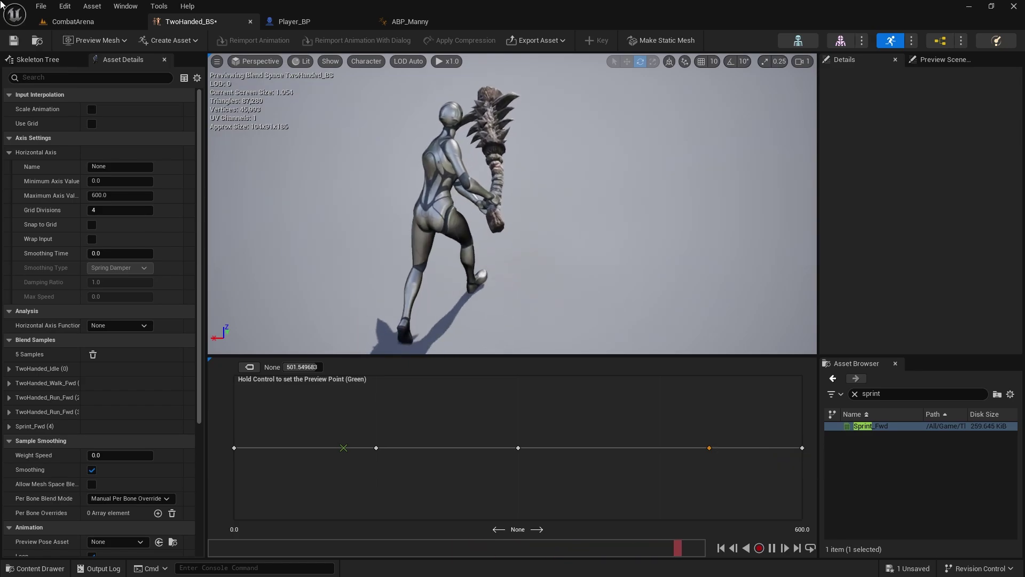
- Save TwoHanded_BS and place it as a blend space player beside the CombatType_E Blend Poses node in ABP_Manny's Walk / Run state
left_click(40, 6)
left_click(69, 71)
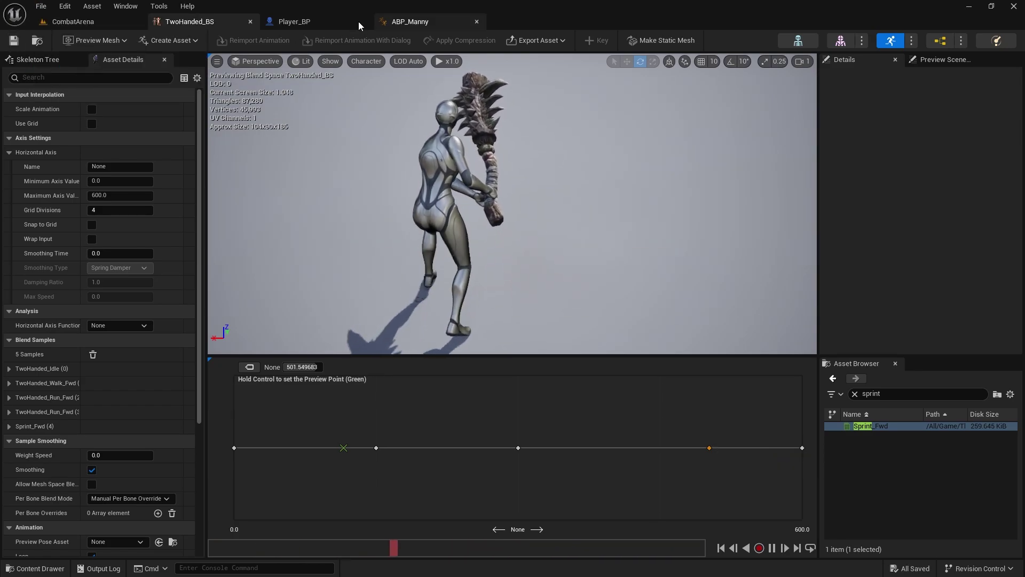
left_click(400, 22)
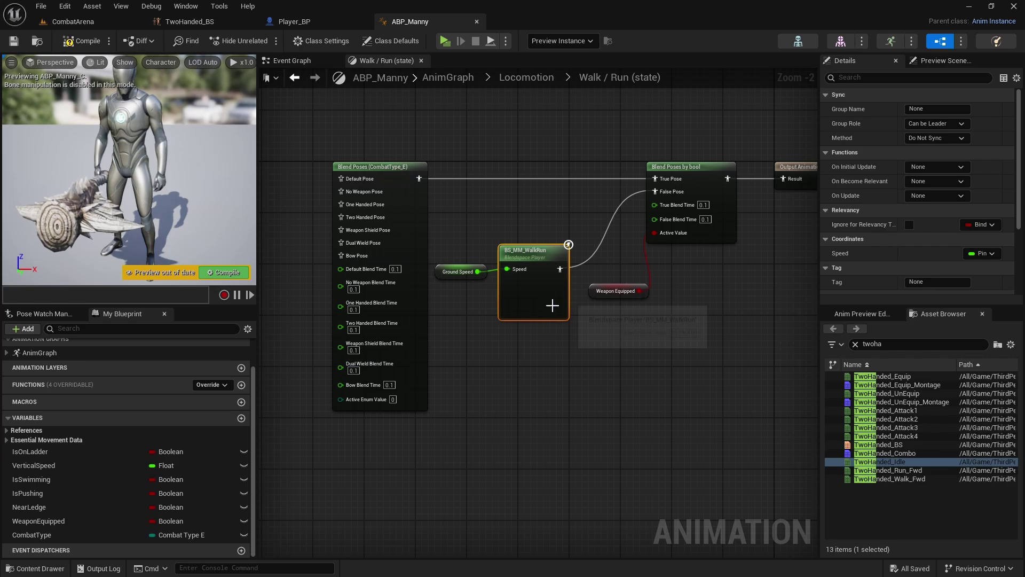
right_click_drag(506, 351, 765, 361)
right_click_drag(497, 273, 453, 297)
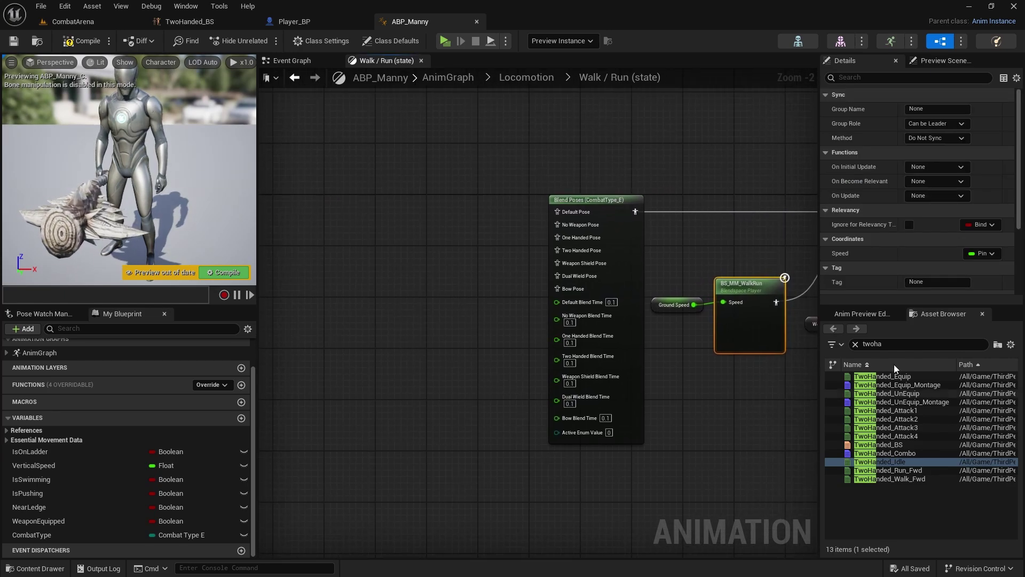
left_click_drag(409, 256, 464, 202)
scroll(484, 253, "up", 2)
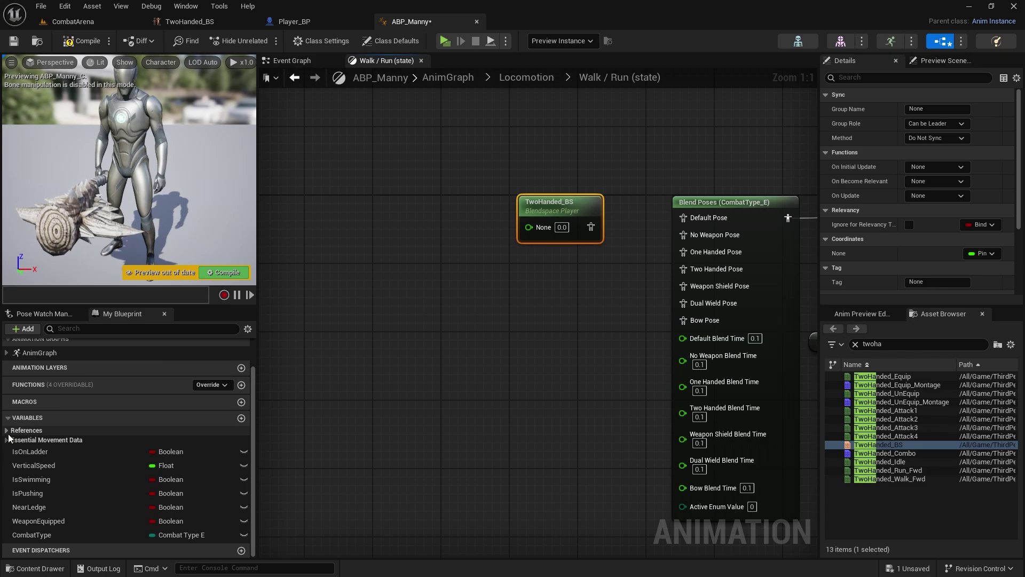
- Feed the GroundSpeed variable into the TwoHanded_BS player and connect its output to the Default Pose of the CombatType_E blend
left_click(6, 440)
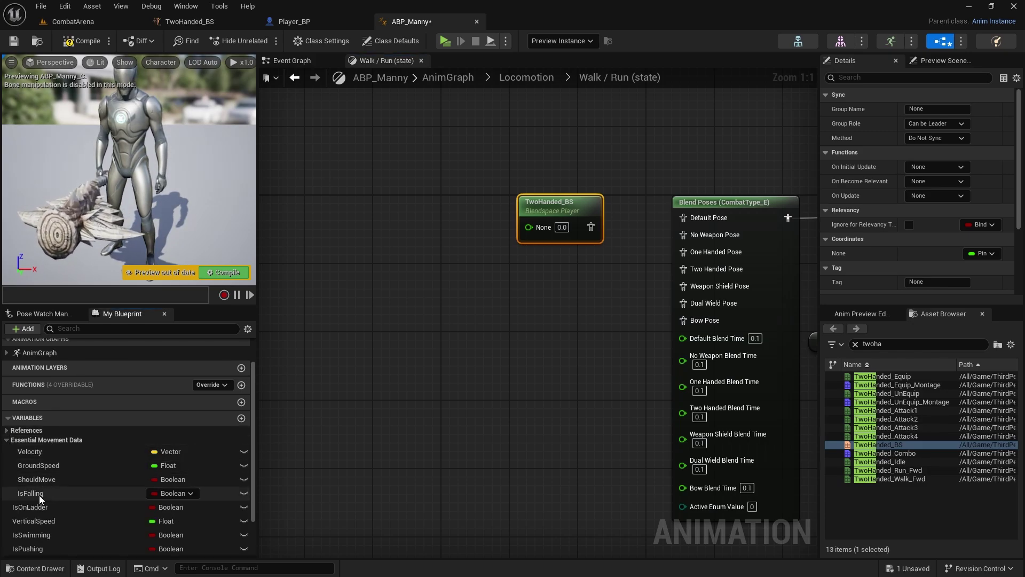
left_click_drag(43, 466, 529, 227)
left_click(440, 227)
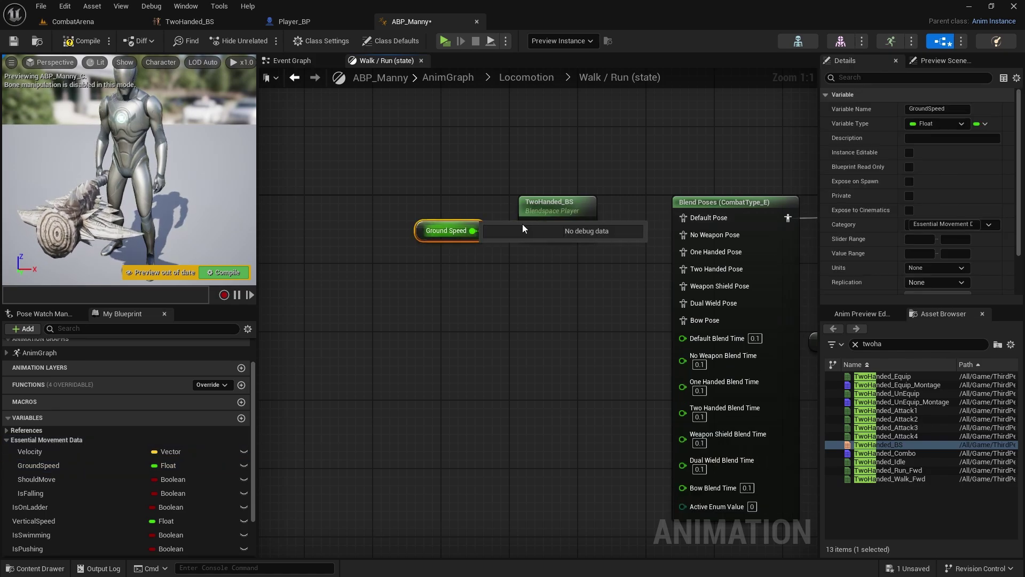
left_click_drag(584, 227, 684, 217)
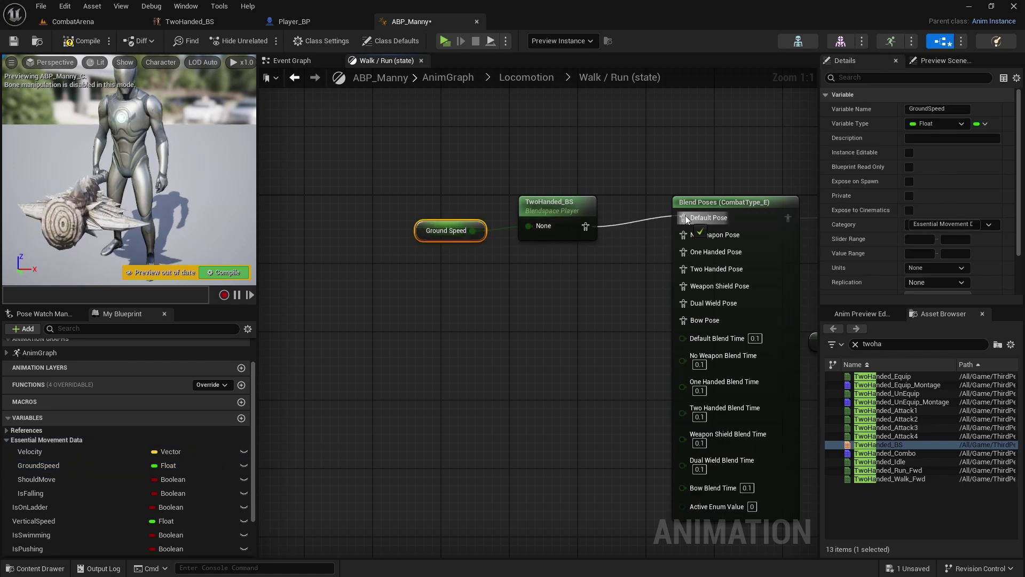
- Duplicate the Ground Speed and TwoHanded_BS pair three times, connecting the copies to No Weapon Pose, One Handed Pose and Two Handed Pose
left_click_drag(424, 260, 590, 175)
key("ctrl+d")
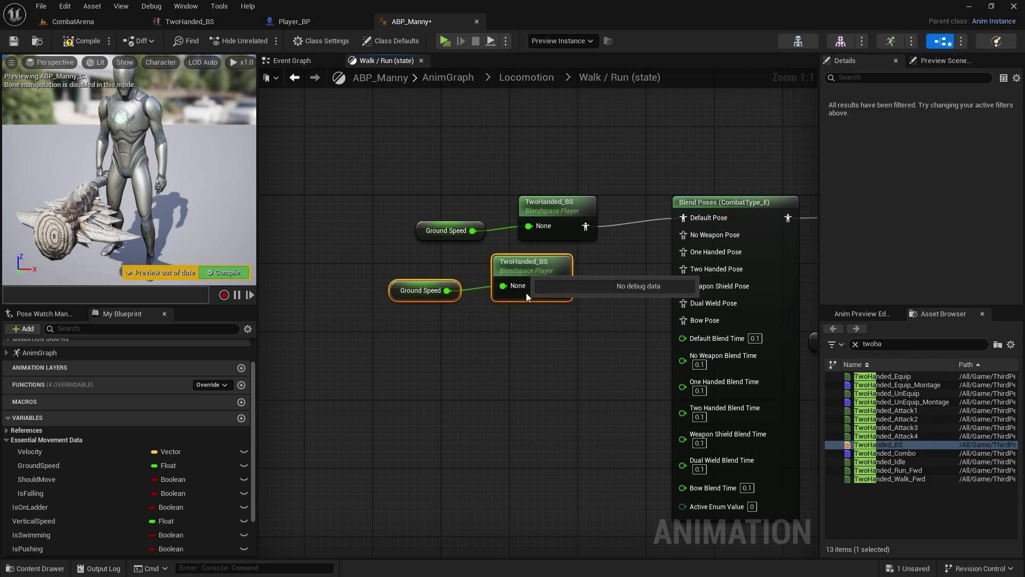
key("ctrl+v")
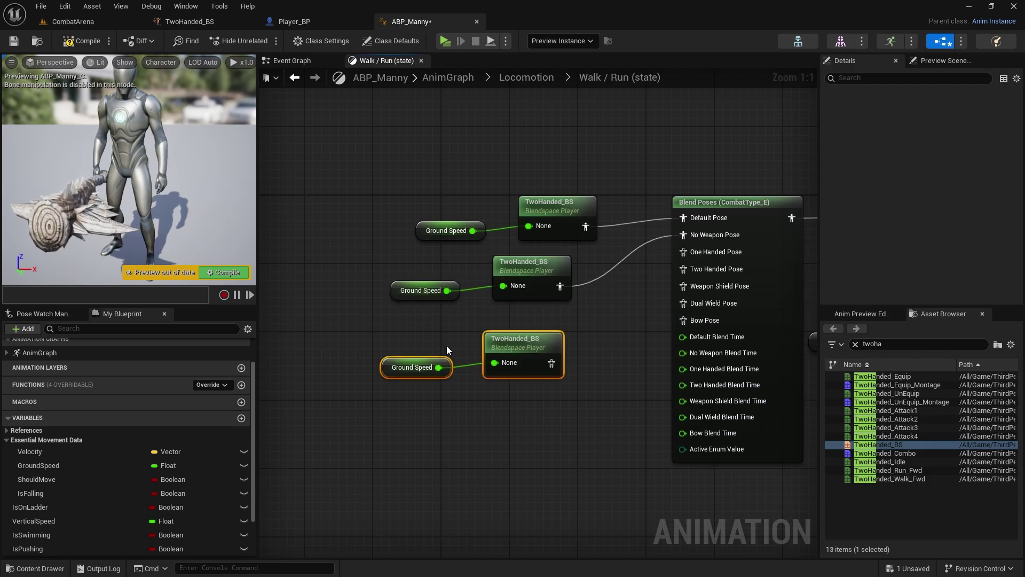
left_click_drag(707, 248, 706, 252)
key("ctrl+v")
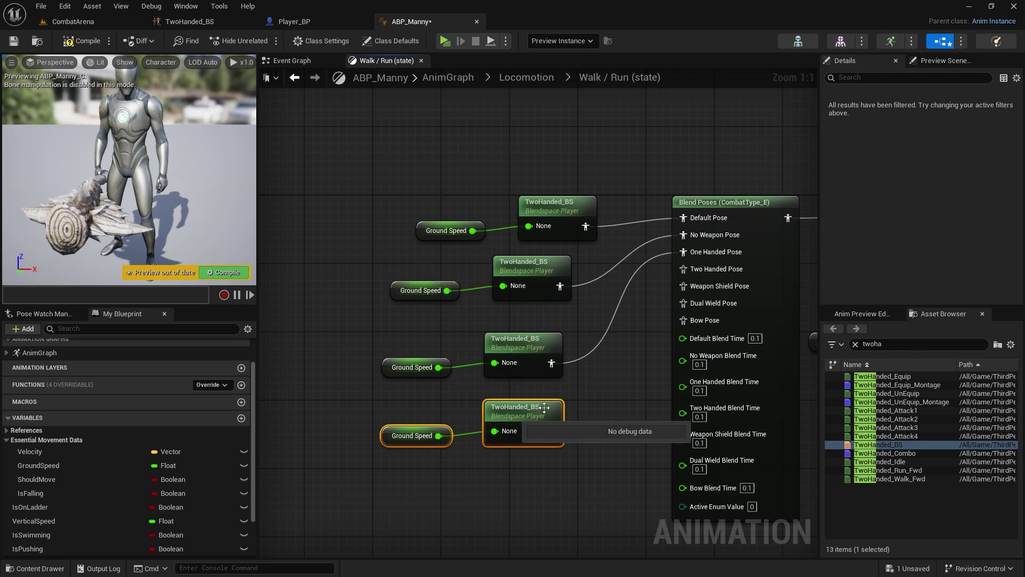
left_click_drag(555, 424, 705, 283)
- Paste two more Ground Speed and TwoHanded_BS pairs and connect them to Weapon Shield Pose and Dual Wield Pose
right_click_drag(678, 307, 620, 195)
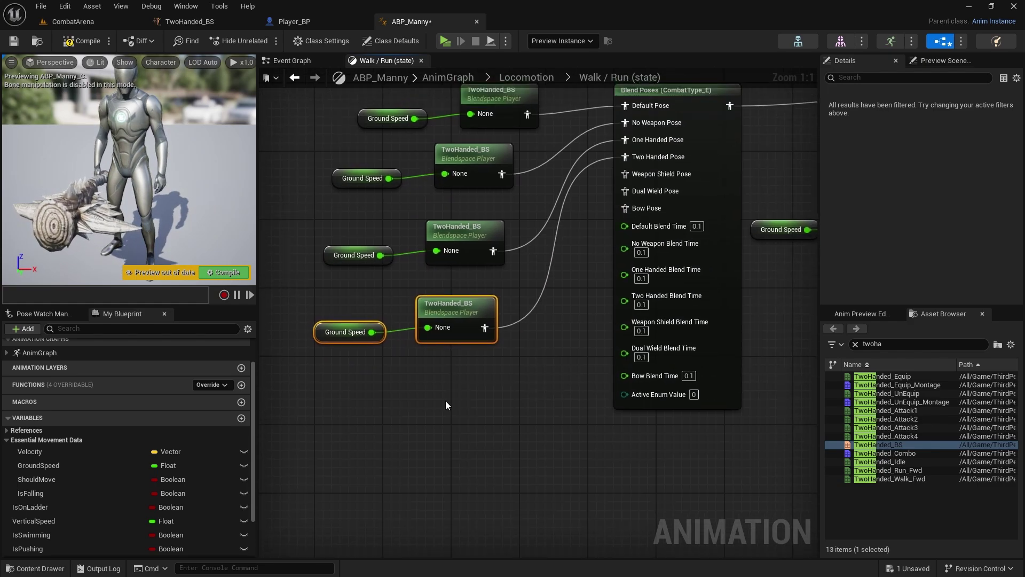
left_click(378, 390)
key("ctrl+v")
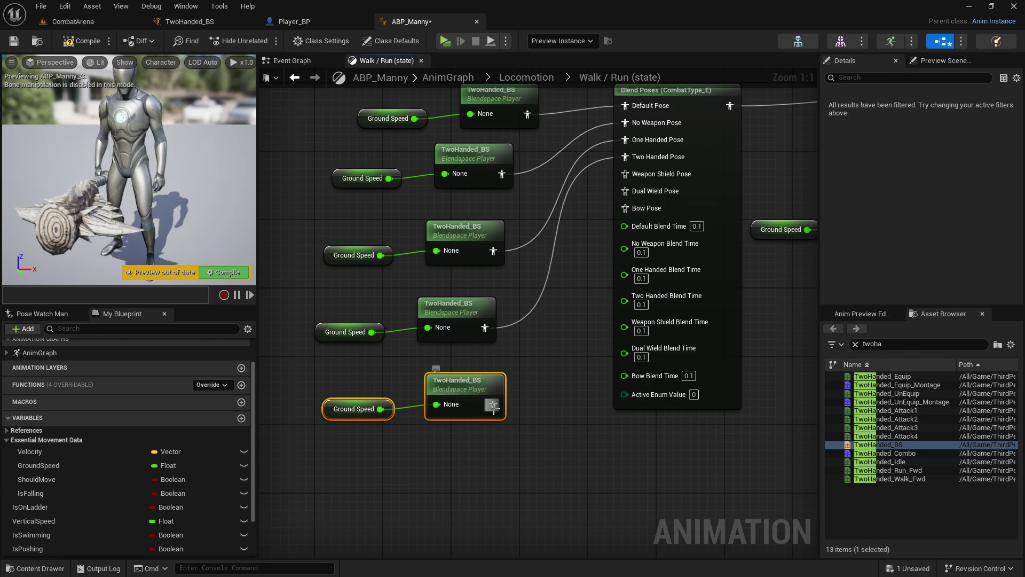
left_click_drag(492, 404, 562, 309)
left_click_drag(635, 174, 635, 174)
left_click(402, 458)
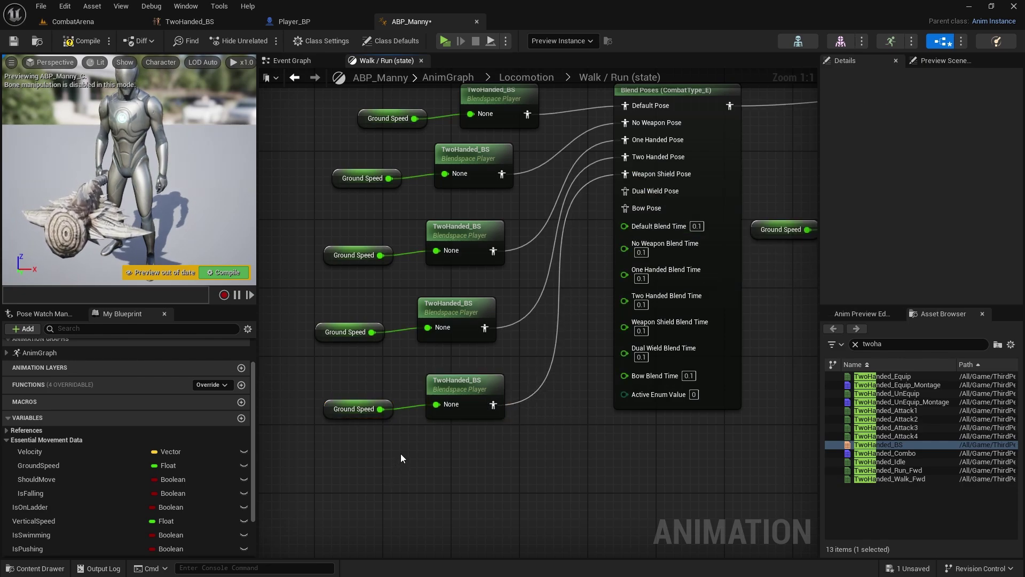
key("ctrl+v")
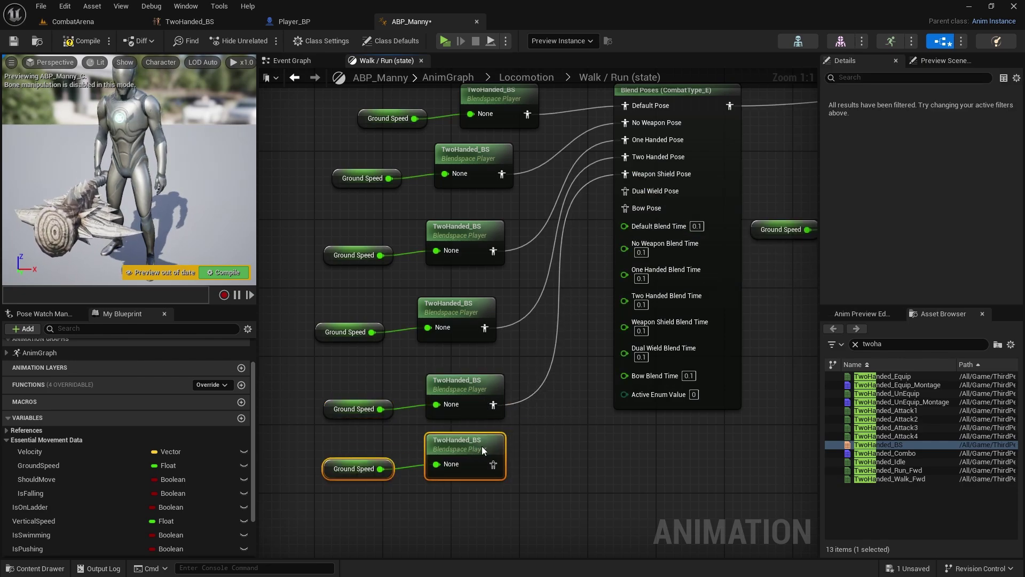
left_click_drag(481, 446, 620, 226)
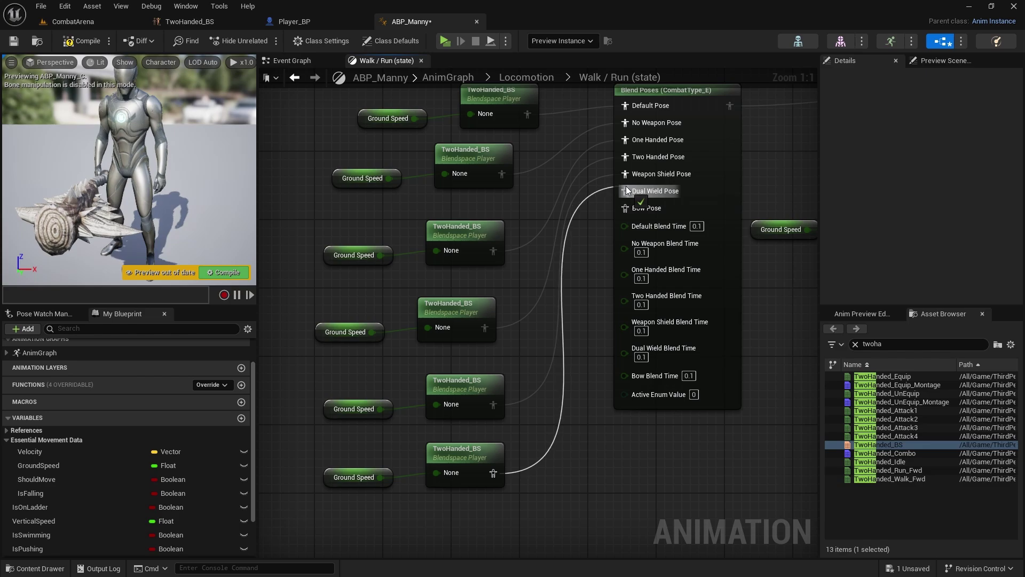
left_click_drag(626, 188, 625, 189)
- Add a final Ground Speed and TwoHanded_BS pair below the others and connect it to Bow Pose
scroll(619, 419, "down", 2)
right_click_drag(646, 456, 577, 339)
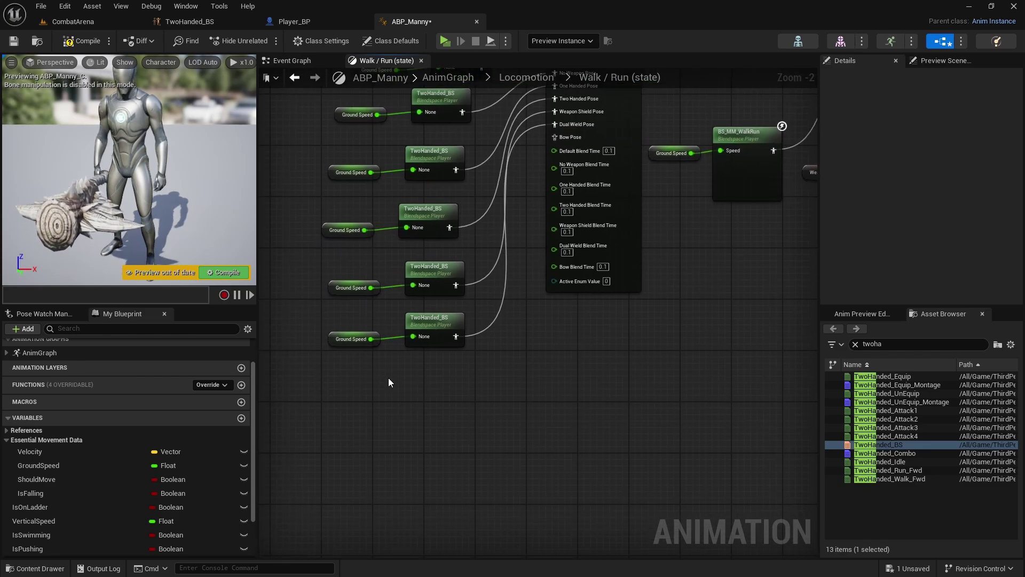
left_click_drag(432, 362, 429, 364)
left_click_drag(340, 402, 459, 363)
left_click_drag(460, 363, 571, 133)
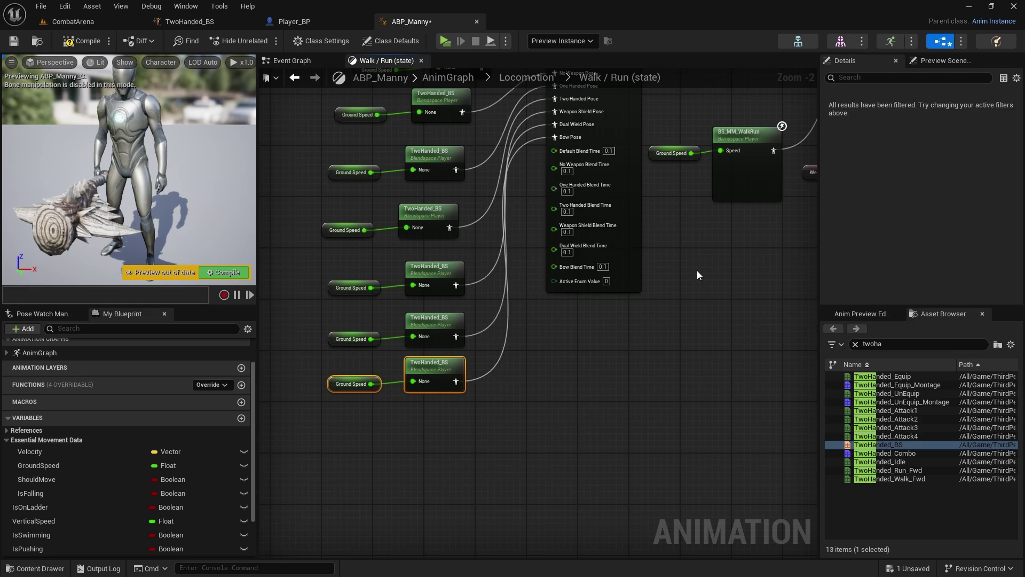
- Connect the CombatType variable to the Active Enum Value of the Blend Poses node, and compile and save ABP_Manny
scroll(572, 283, "up", 2)
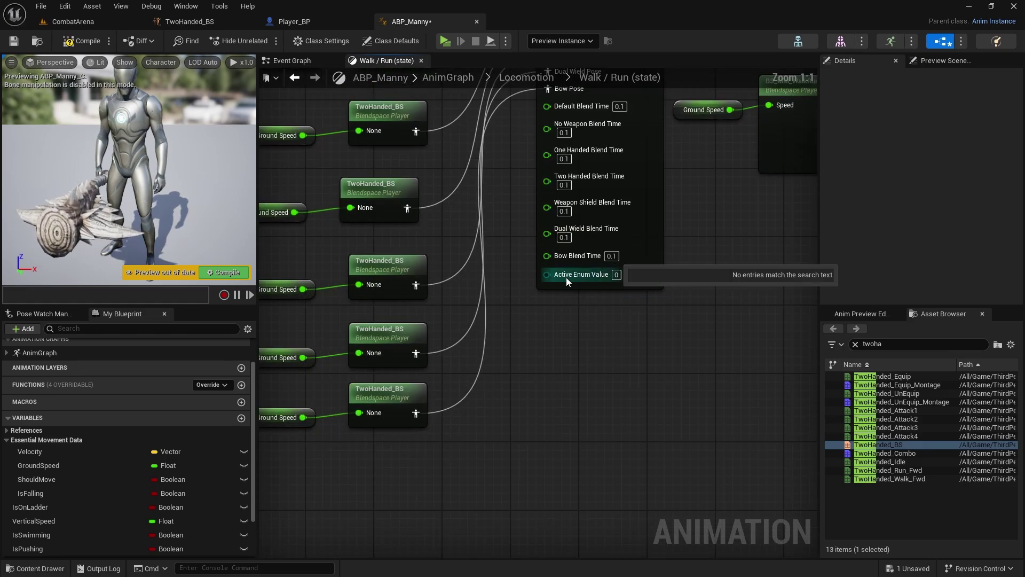
scroll(126, 497, "down", 2)
left_click_drag(32, 534, 553, 276)
left_click(645, 343)
scroll(725, 286, "down", 3)
right_click_drag(725, 285, 544, 340)
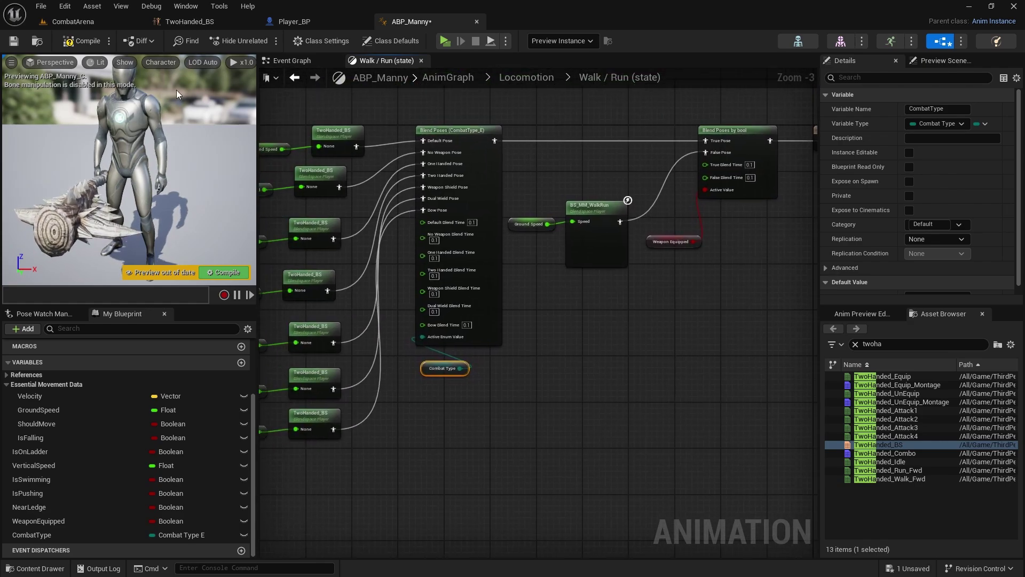
left_click(81, 43)
left_click(14, 41)
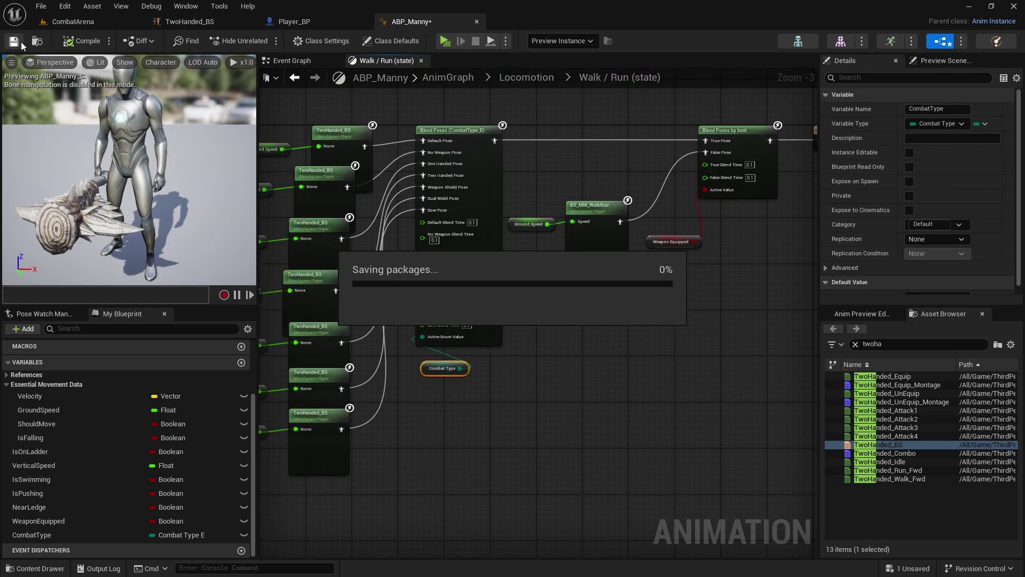
- Start a play test of the CombatArena level, pick up the weapons and equip the Wooden Club from the inventory
left_click(73, 23)
left_click(309, 41)
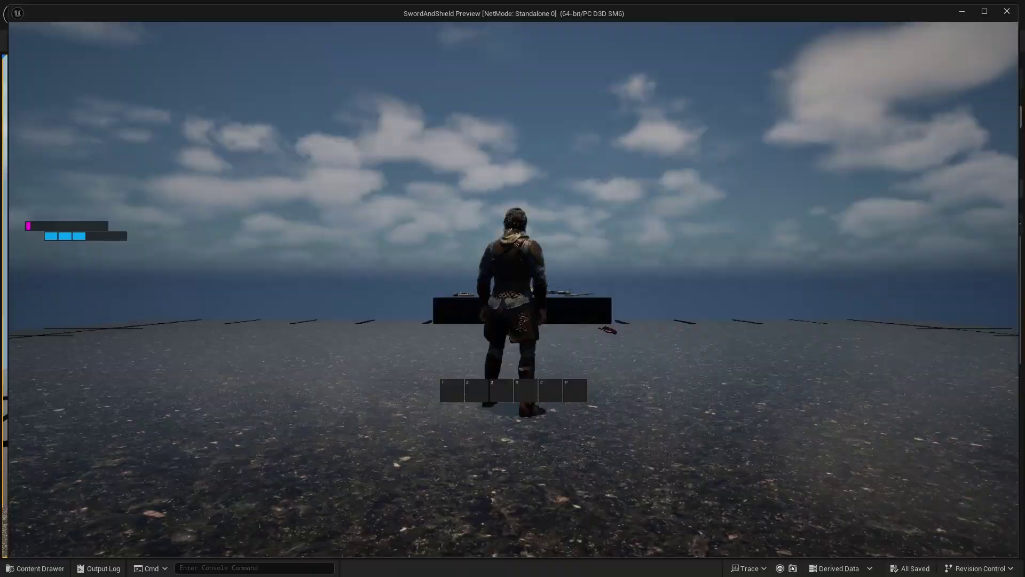
key("shift+w")
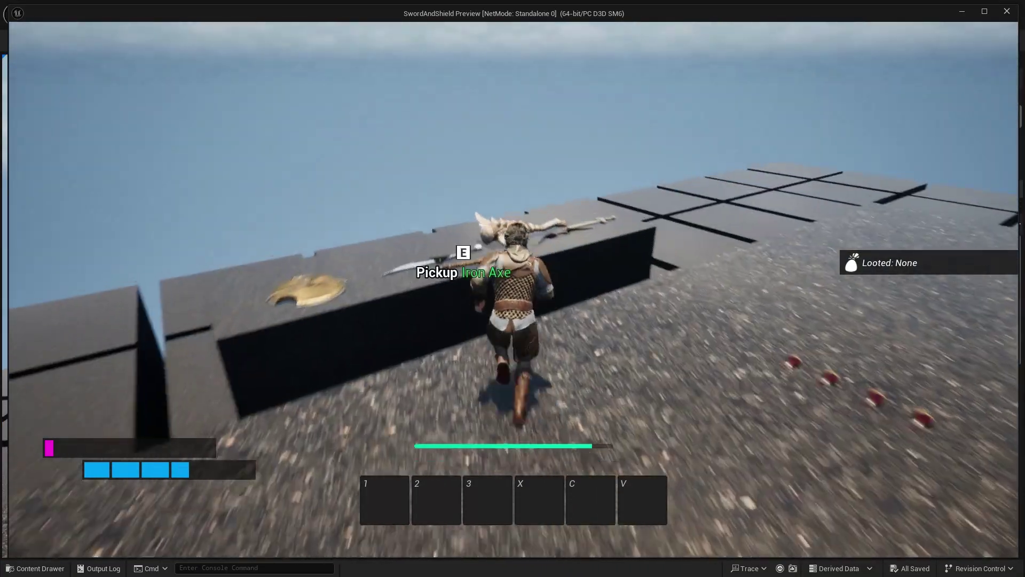
key("e")
key("i")
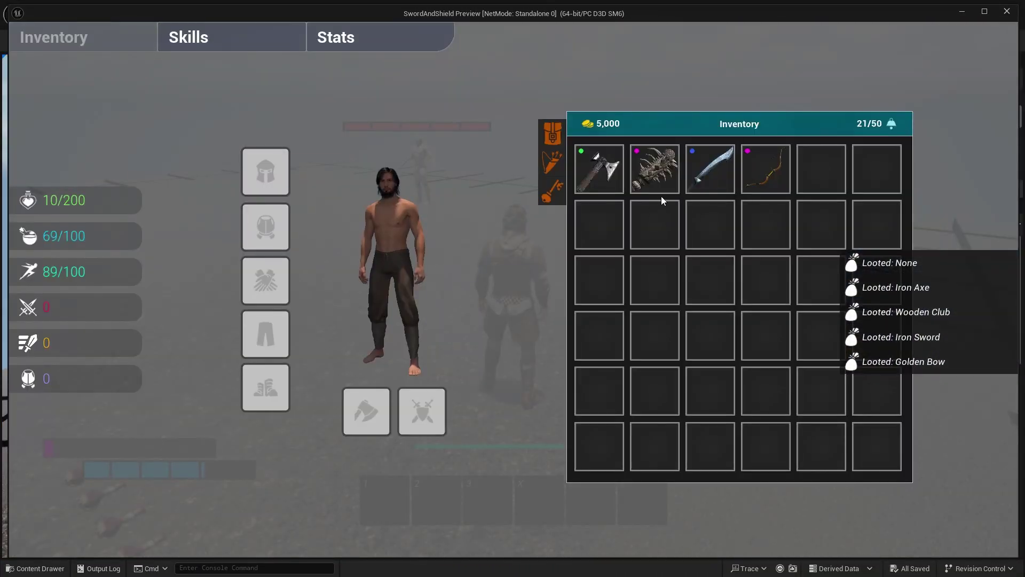
key("i")
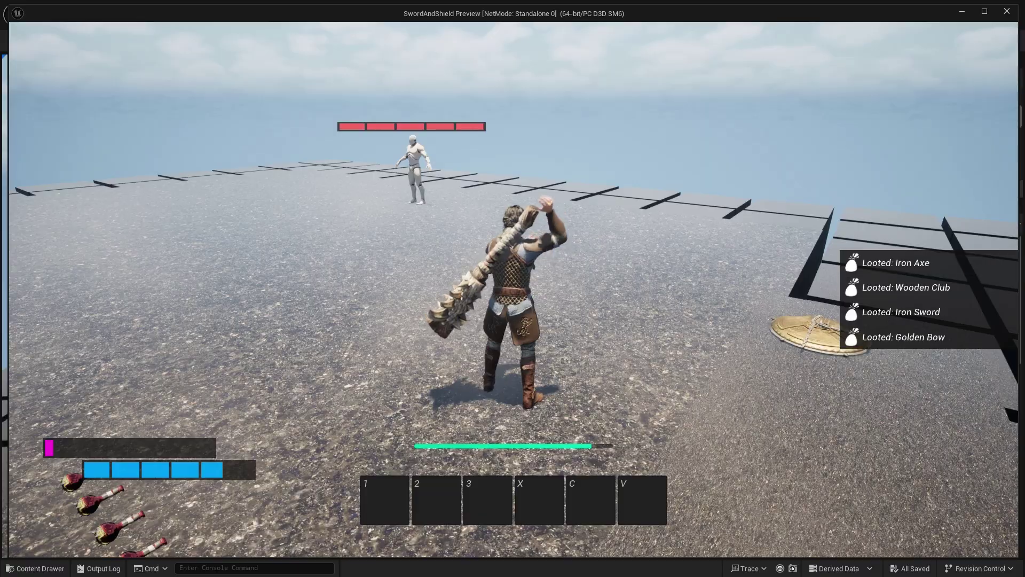
- Run and sprint around the arena with the Wooden Club to check the two-handed locomotion animations
key("w")
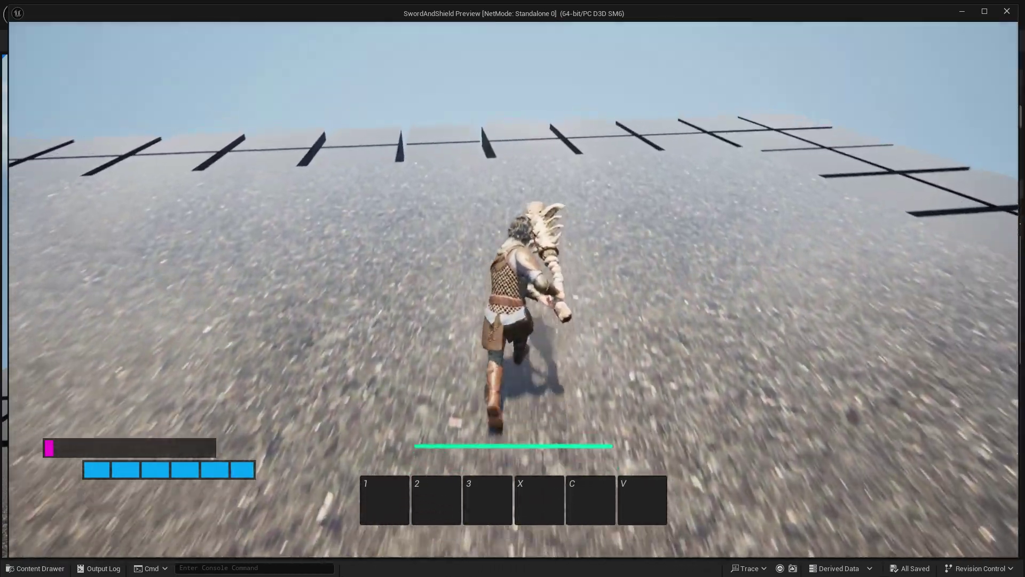
key("shift")
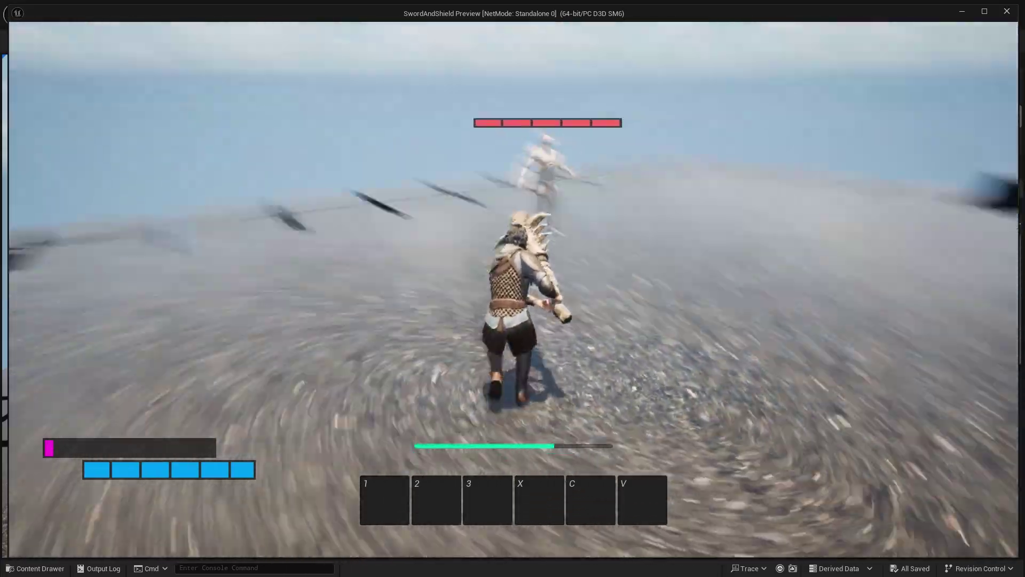
key("d")
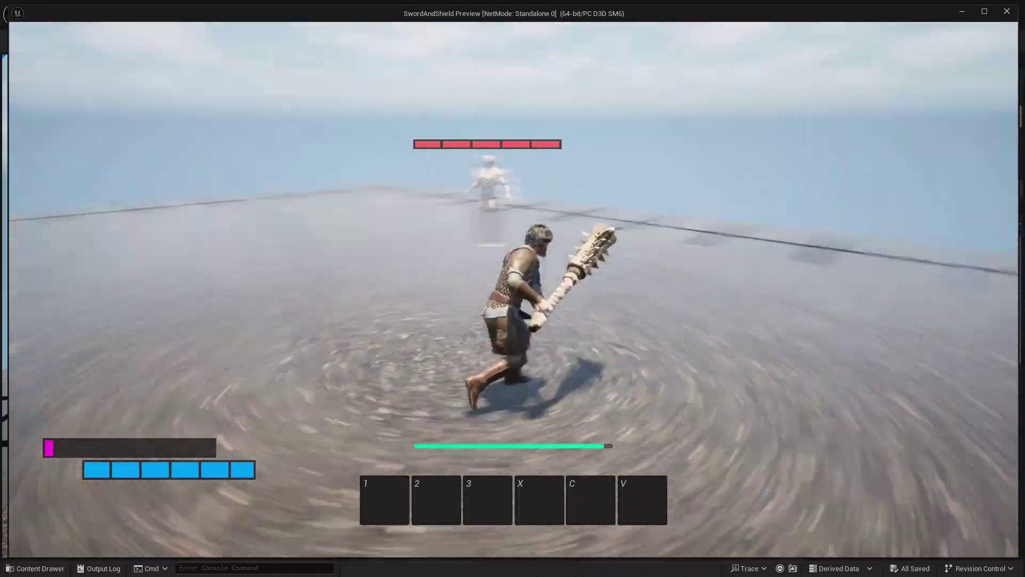
key("w")
key("d")
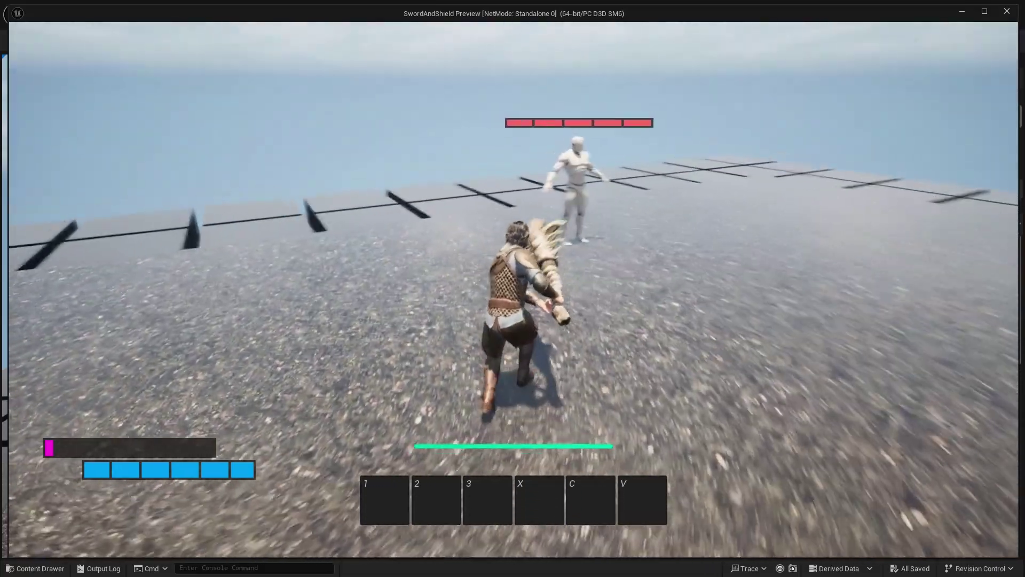
- Swap the Wooden Club for the Iron Sword from the inventory
key("i")
right_click(646, 172)
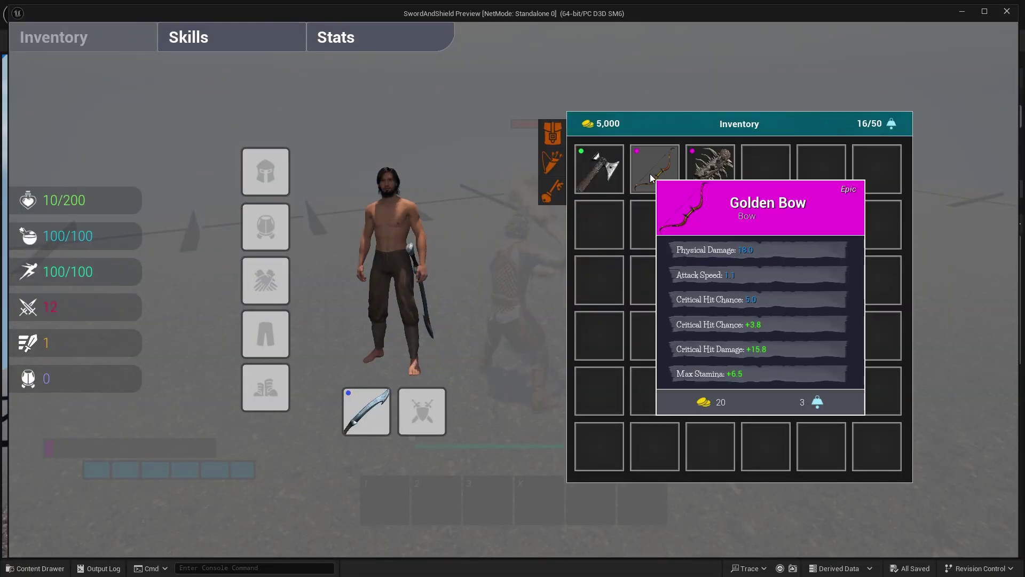
key("i")
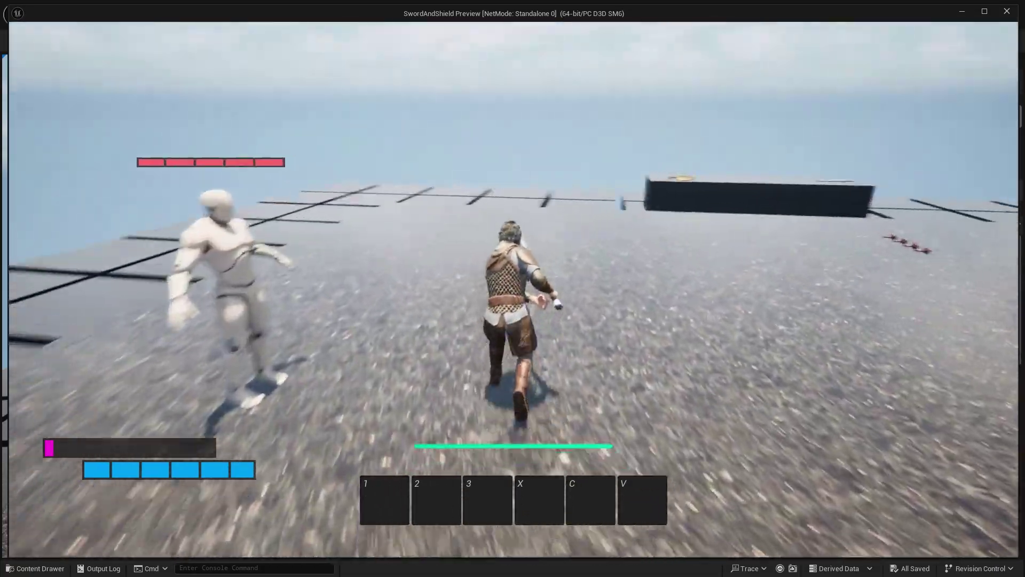
- Run to the weapon table, pick up the Golden Shield and equip it alongside the sword
key("d")
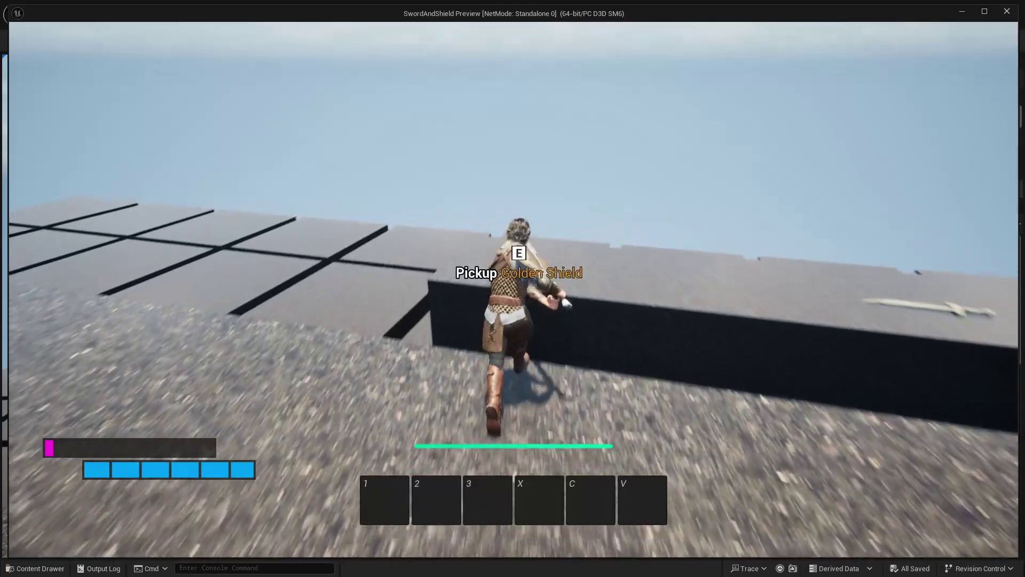
key("e")
key("i")
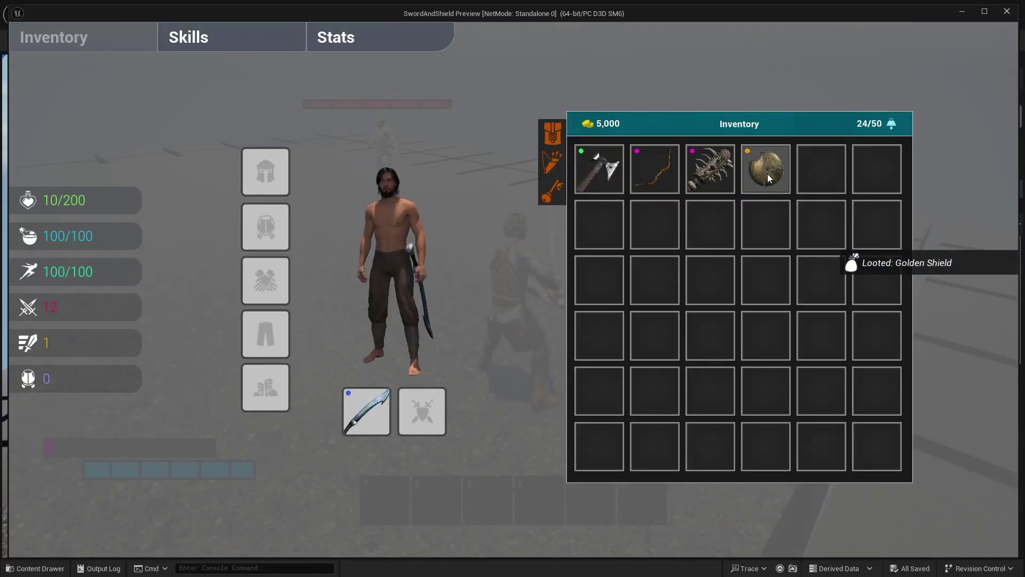
key("i")
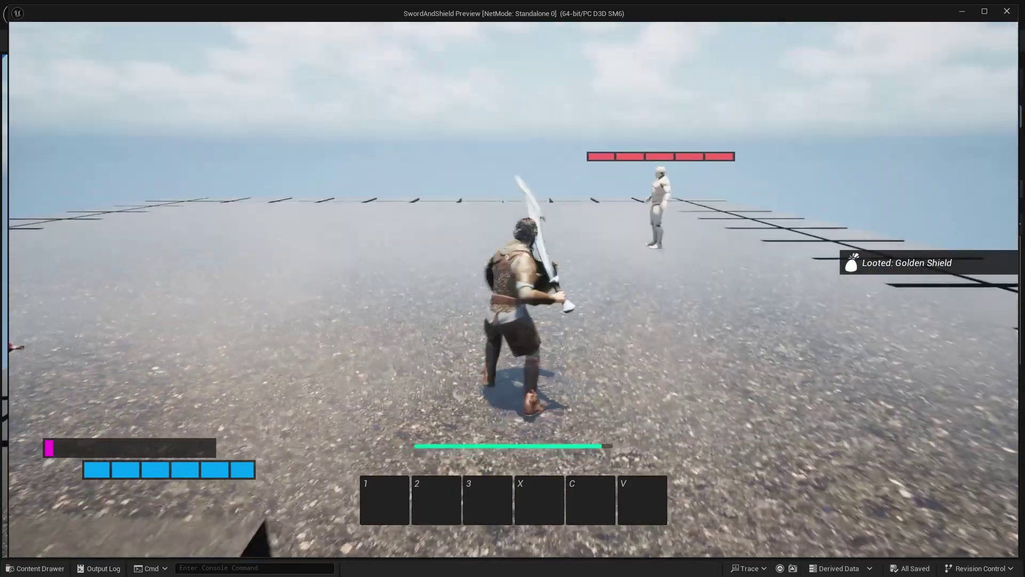
- Move around the enemy dummy and attack it to check the sword and shield animations
key("w")
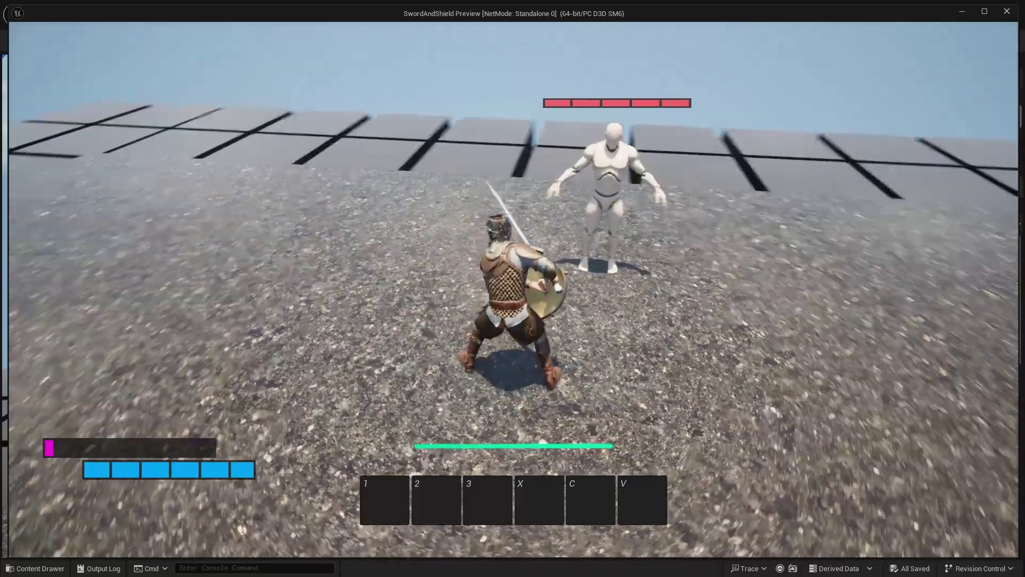
key("d")
key("w")
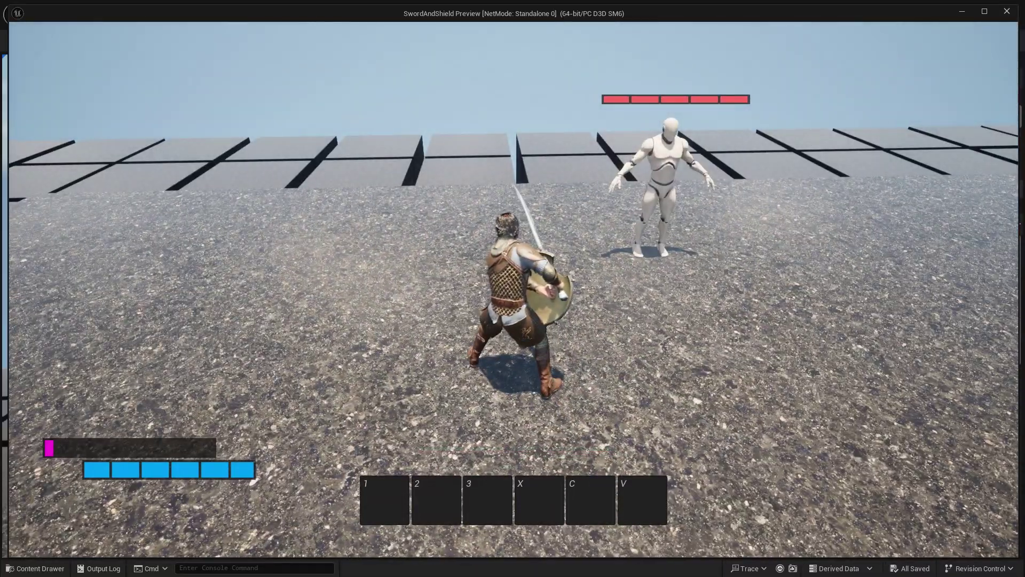
key("d")
key("w")
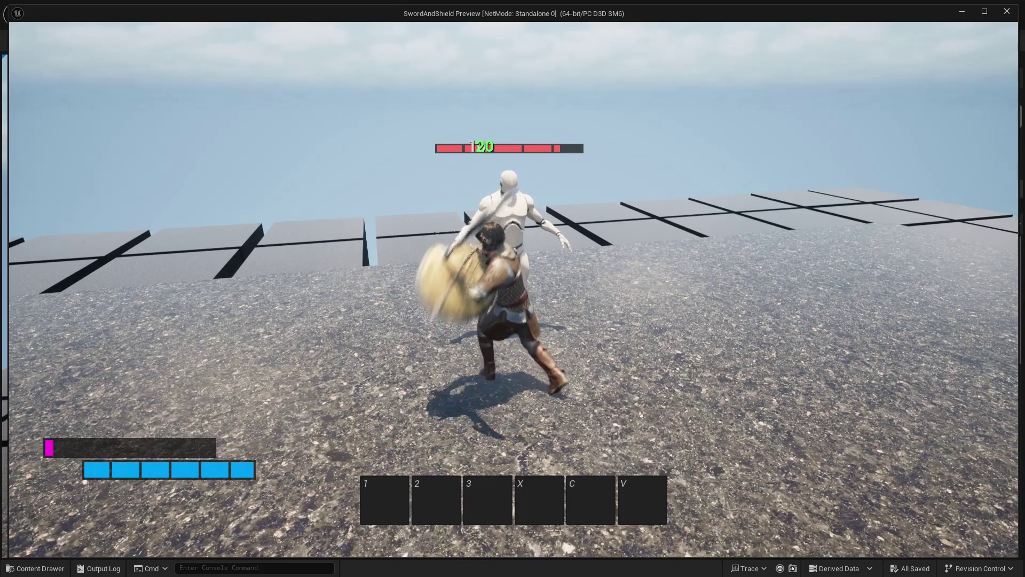